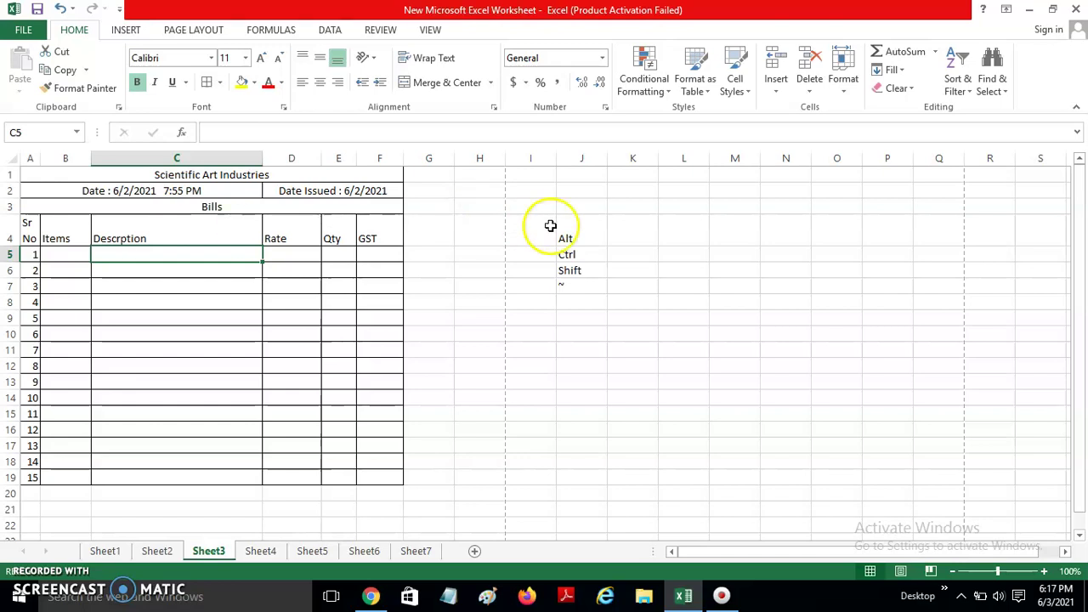
pyautogui.click(576, 266)
pyautogui.click(586, 254)
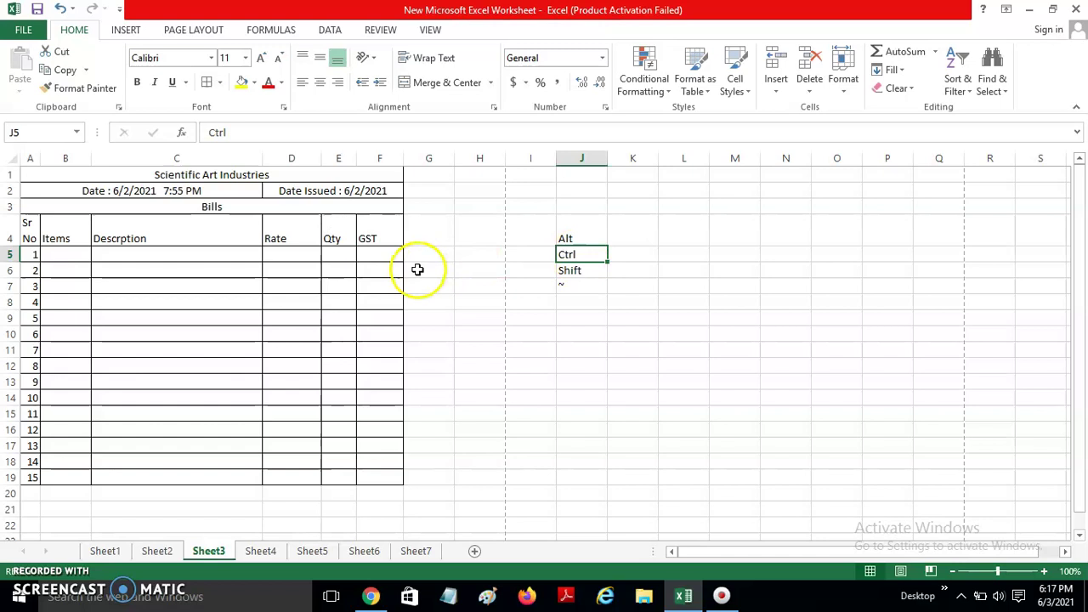
pyautogui.click(129, 275)
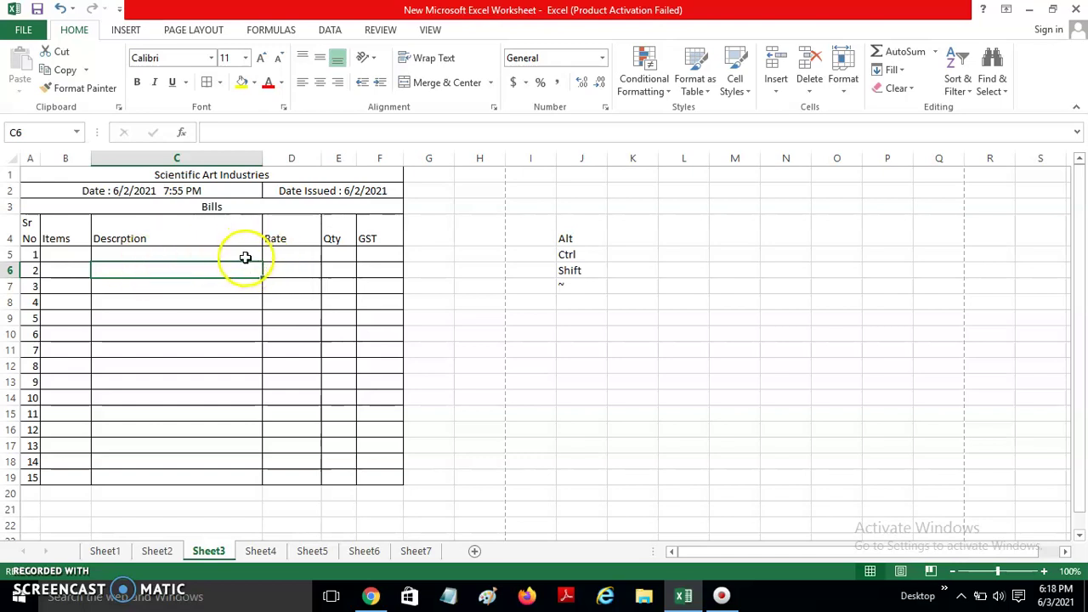
# Enter the filler text "kdka kjdalkjdka da alkdj ajdlkajdjal dj ad alljdaklsjdlkajd ald" in description cell C5.
pyautogui.click(244, 257)
pyautogui.write('kdka kjdalkjdka da alkdj ajdlkajdjal dj ad allj')
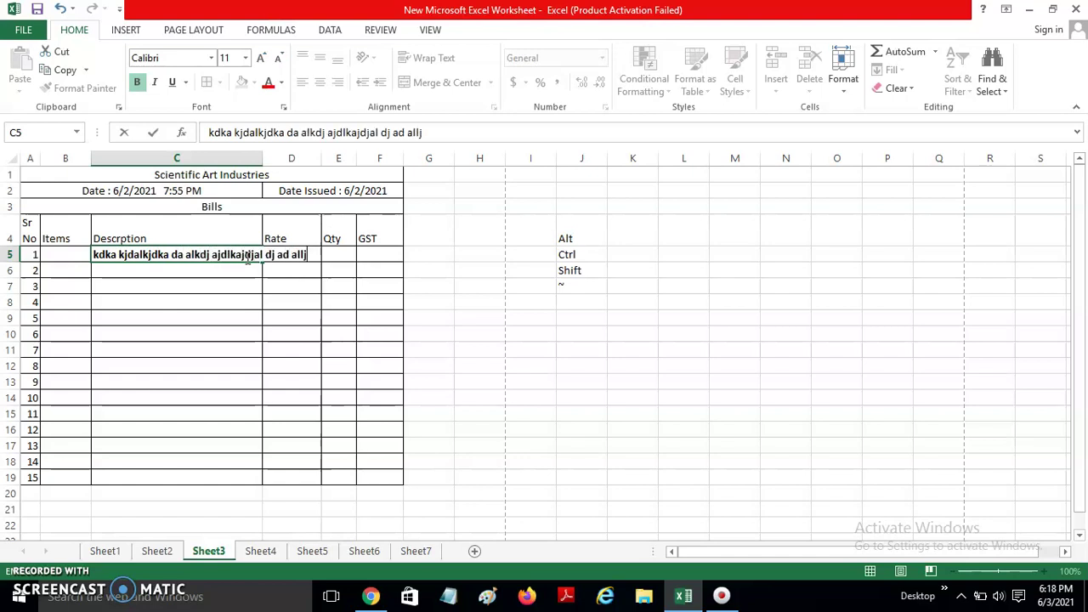
pyautogui.write('daklsjdlkajd ald')
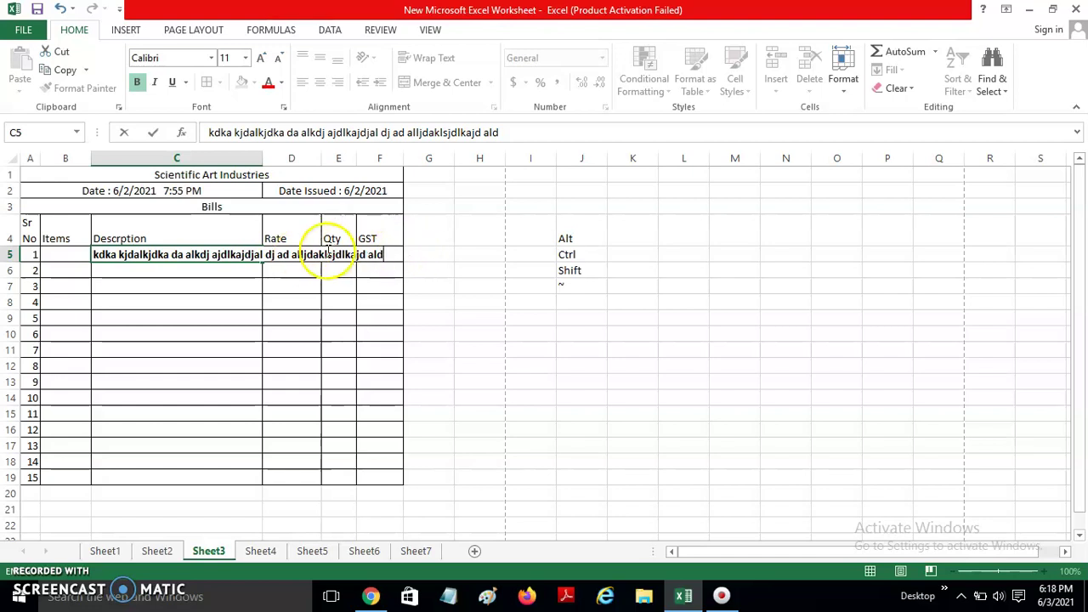
pyautogui.click(309, 255)
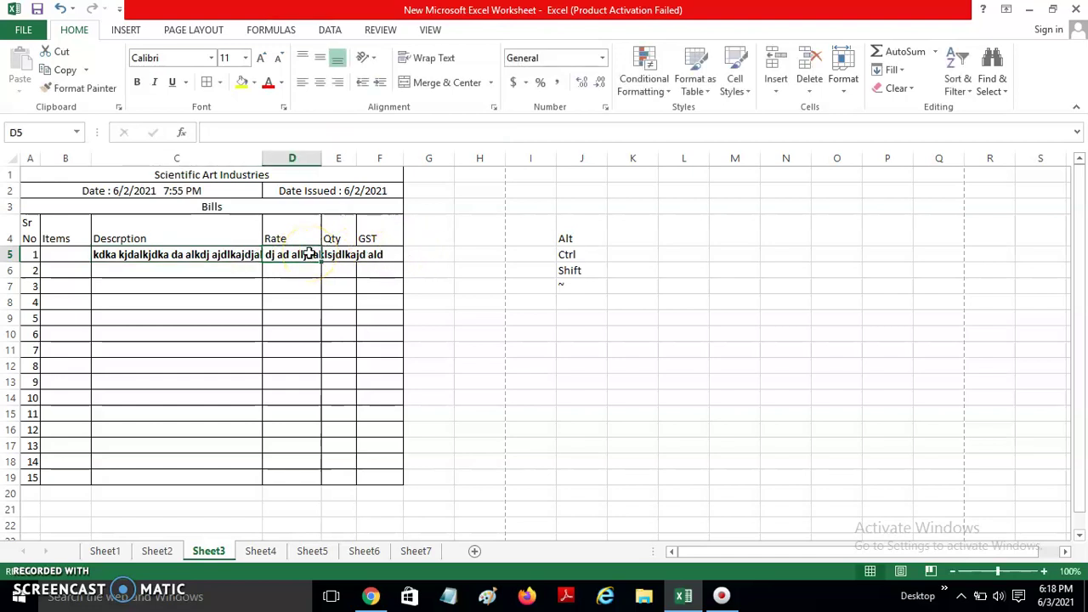
pyautogui.press('Left')
pyautogui.press('Down')
pyautogui.press('Down')
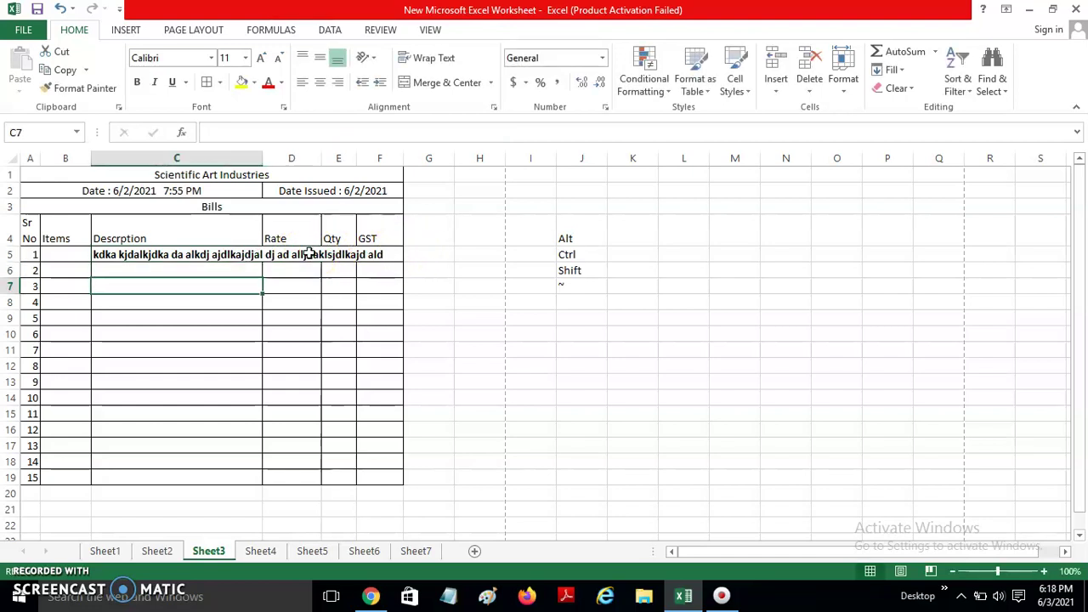
# Enter 12 as the rate for the first bill row in cell D5.
pyautogui.press('Up')
pyautogui.press('Up')
pyautogui.press('Right')
pyautogui.write('12')
pyautogui.press('Left')
# Switch the worksheet to the Show Formulas view and back to the normal view.
pyautogui.press('Down')
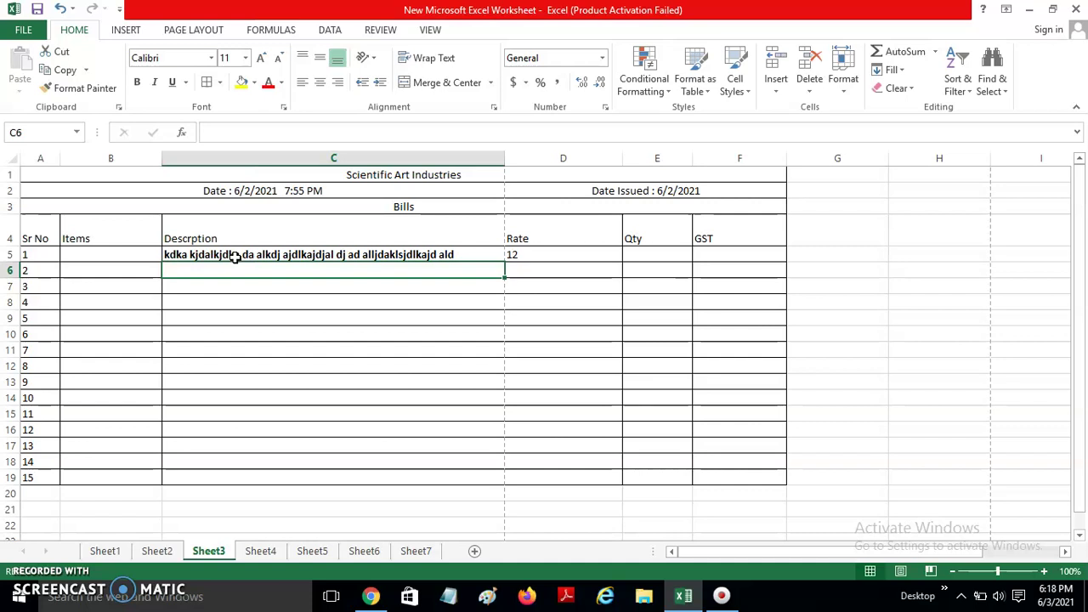
pyautogui.hotkey('ctrl', 'z')
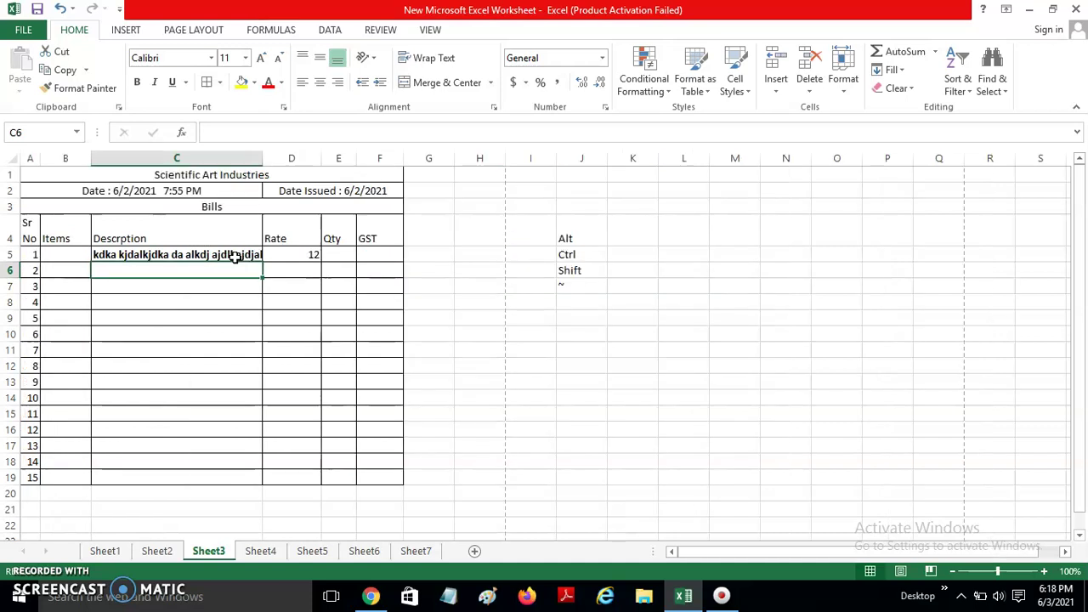
pyautogui.click(578, 286)
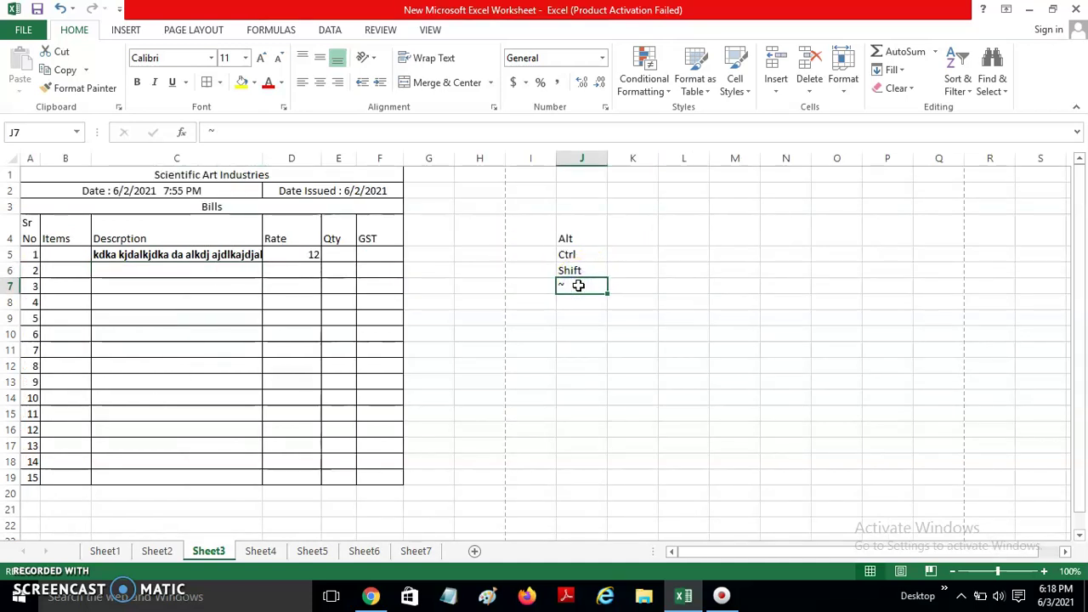
# Clear the filler description in C5 and the rate in D5.
pyautogui.press('Left')
pyautogui.press('Left')
pyautogui.press('Up')
pyautogui.press('Up')
pyautogui.press('Left')
pyautogui.press('Left')
pyautogui.press('Left')
pyautogui.press('Left')
pyautogui.press('Left')
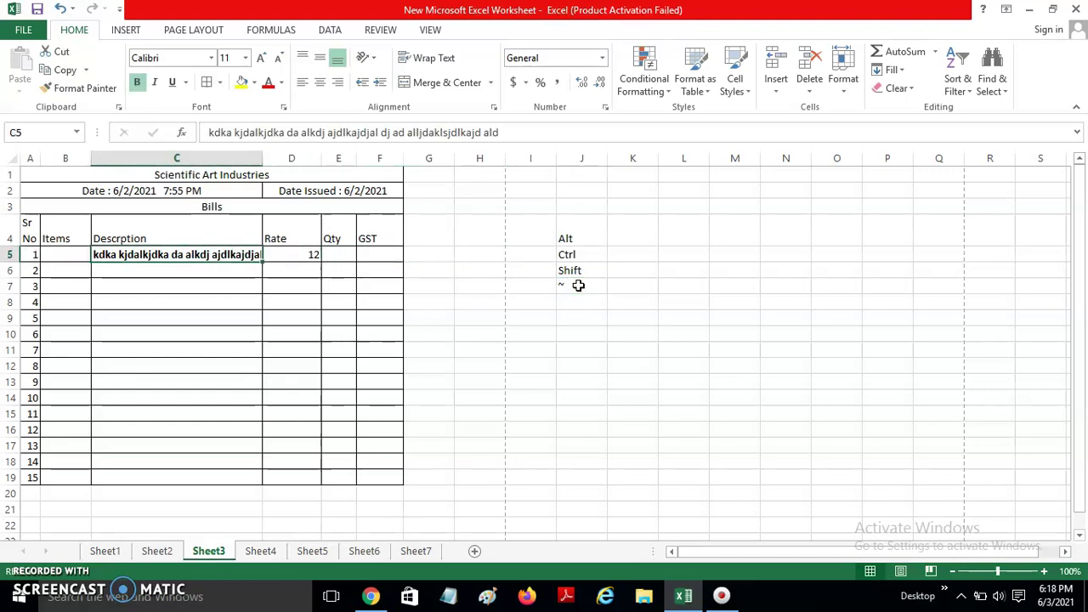
pyautogui.press('Delete')
pyautogui.press('Right')
pyautogui.press('Delete')
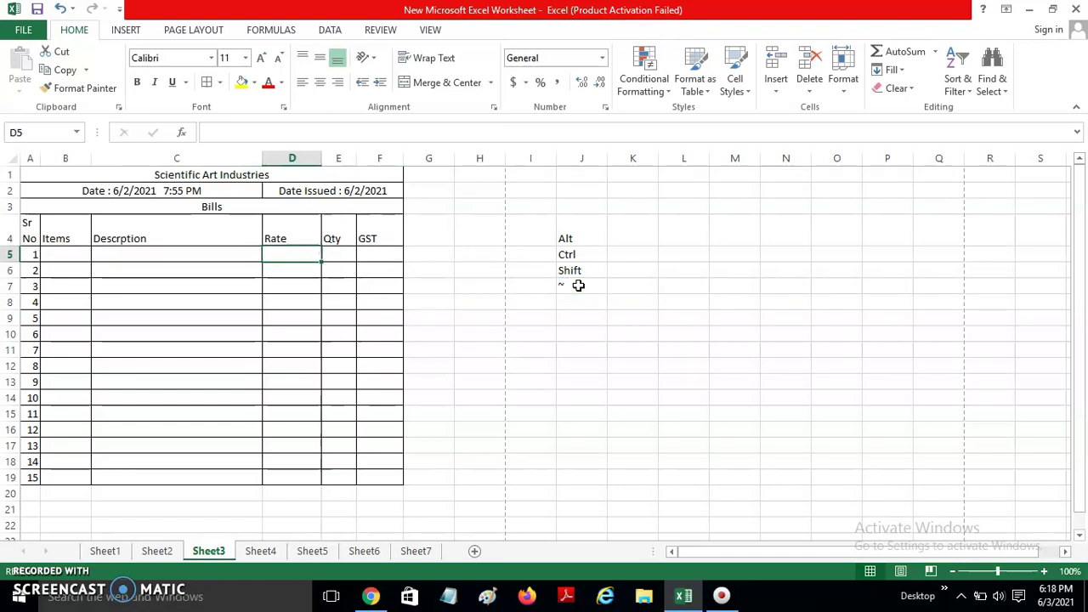
# Enter Laptop as the first row's description in C5 and view its font settings without changing them.
pyautogui.press('Left')
pyautogui.write('Laptop')
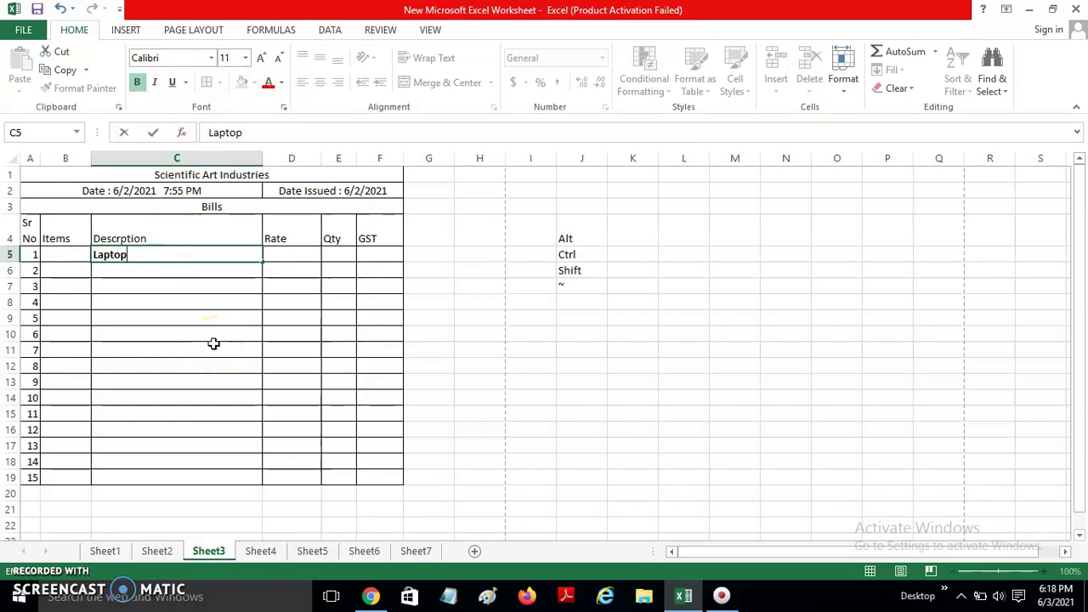
pyautogui.hotkey('ctrl', 'shift', 'f')
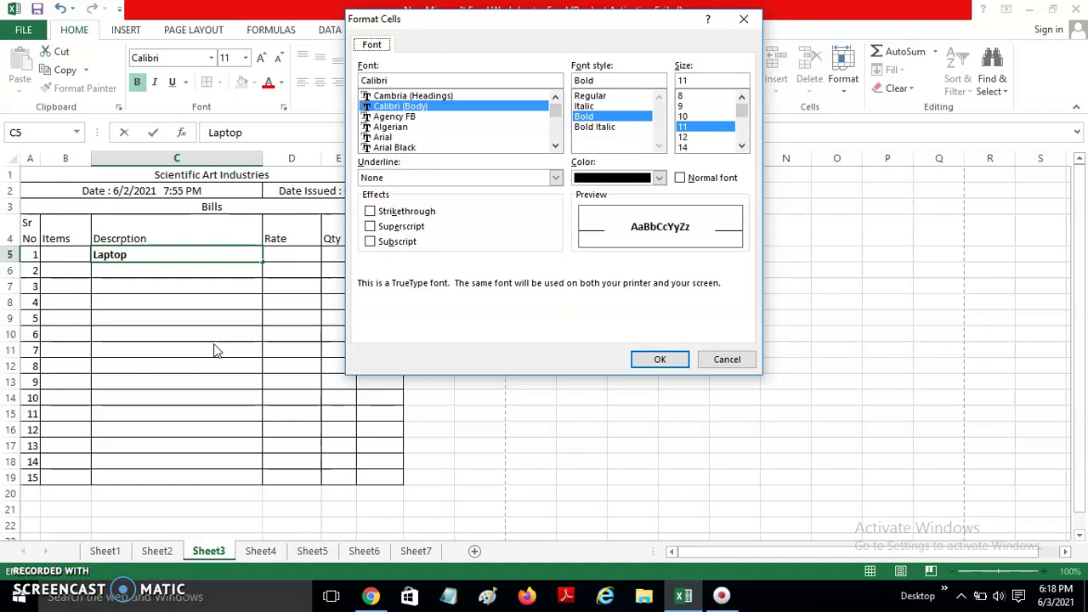
pyautogui.click(727, 359)
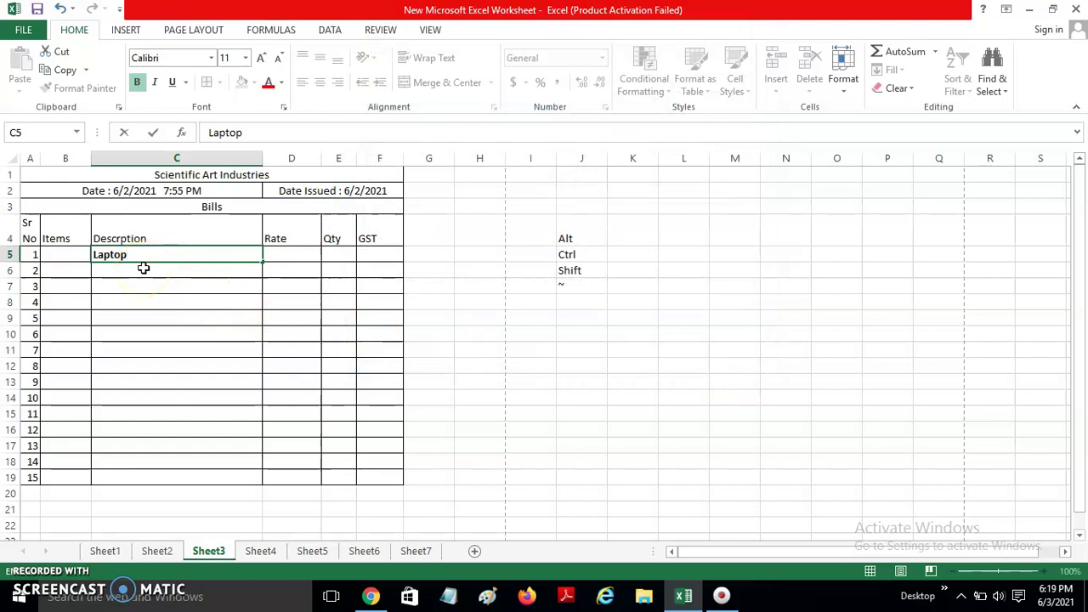
# Try toggling bold while editing the Laptop cell, and leave cell editing with the entry kept.
pyautogui.press('F2')
pyautogui.hotkey('ctrl', 'b')
pyautogui.click(128, 260)
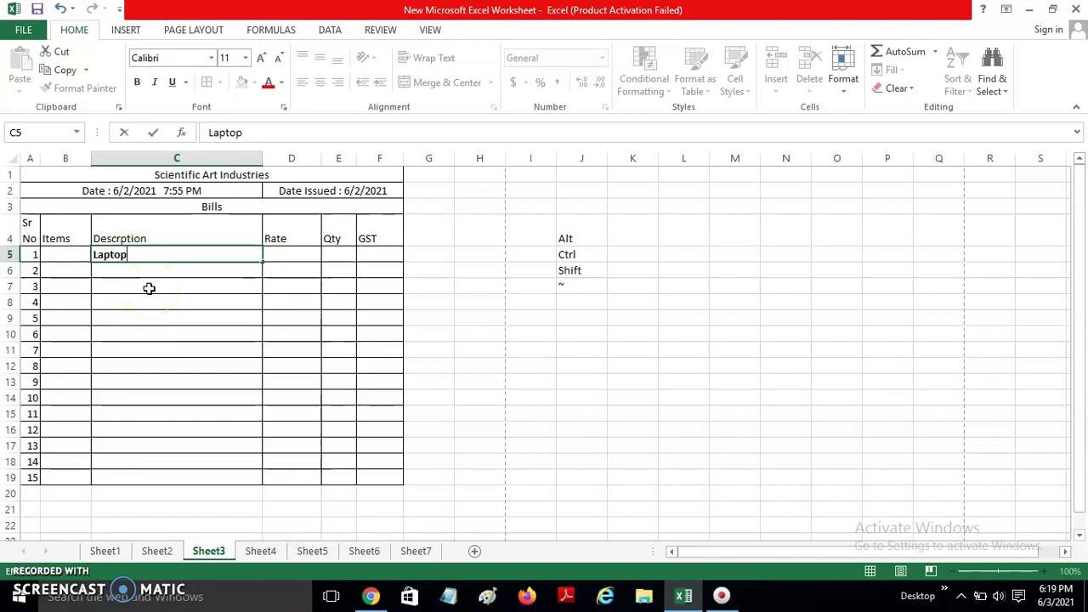
pyautogui.press('Escape')
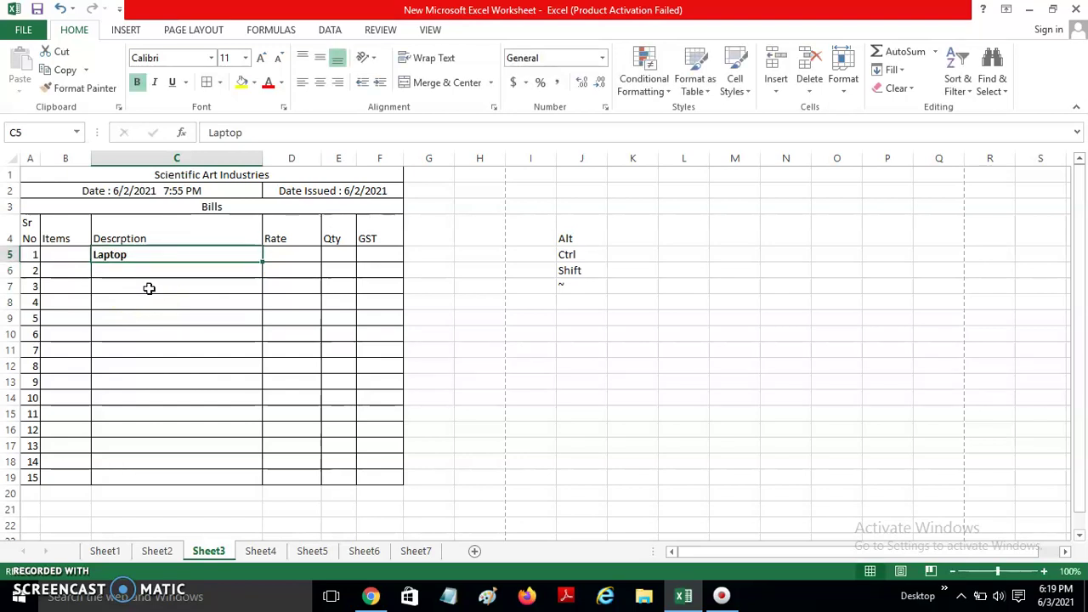
# Turn bold off and back on for the Laptop cell C5.
pyautogui.hotkey('ctrl', 'b')
pyautogui.hotkey('ctrl', 'b')
pyautogui.press('Up')
pyautogui.press('Down')
# Try toggling bold while entering the sample text "adada" in C6, and discard the entry.
pyautogui.press('Down')
pyautogui.write('adada')
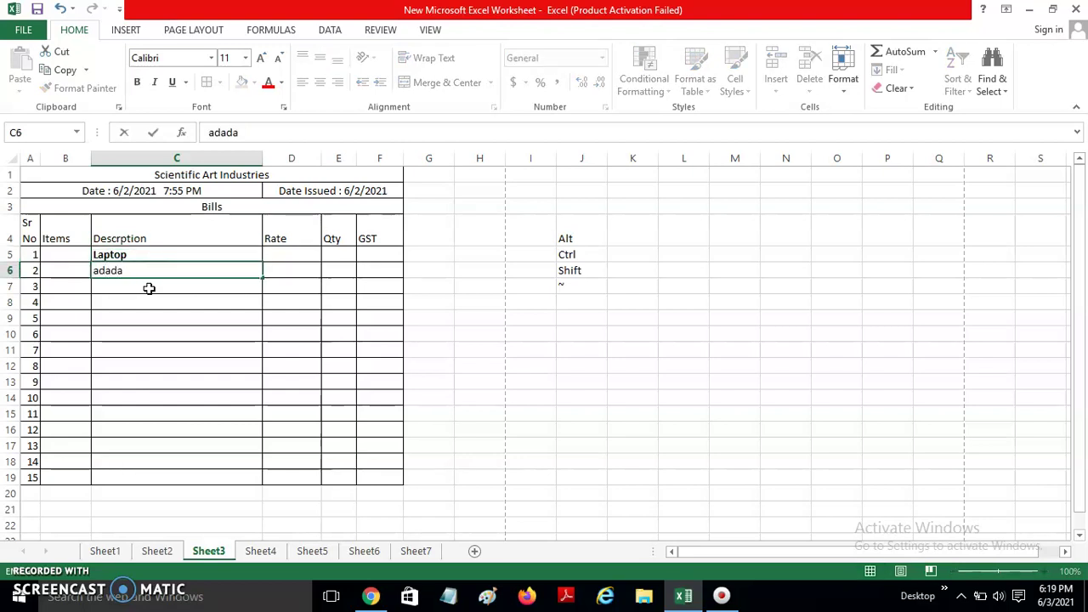
pyautogui.hotkey('ctrl', 'b')
pyautogui.press('BackSpace')
pyautogui.press('BackSpace')
pyautogui.press('BackSpace')
pyautogui.press('BackSpace')
pyautogui.press('BackSpace')
pyautogui.press('Escape')
pyautogui.press('Up')
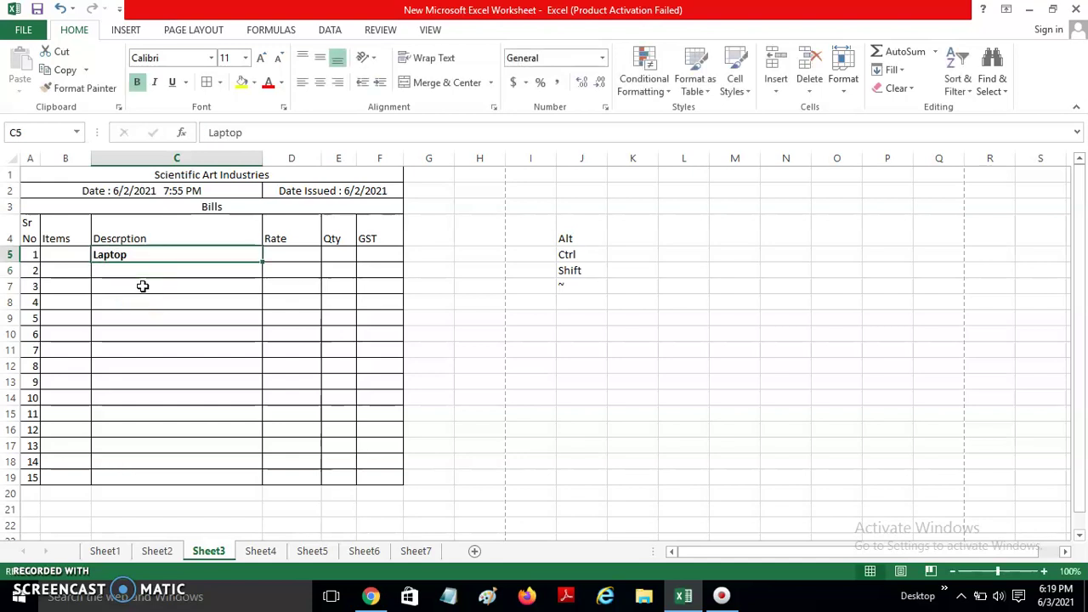
# Make the Laptop entry in C5 italic, and apply and remove its underline.
pyautogui.hotkey('ctrl', 'i')
pyautogui.hotkey('ctrl', 'u')
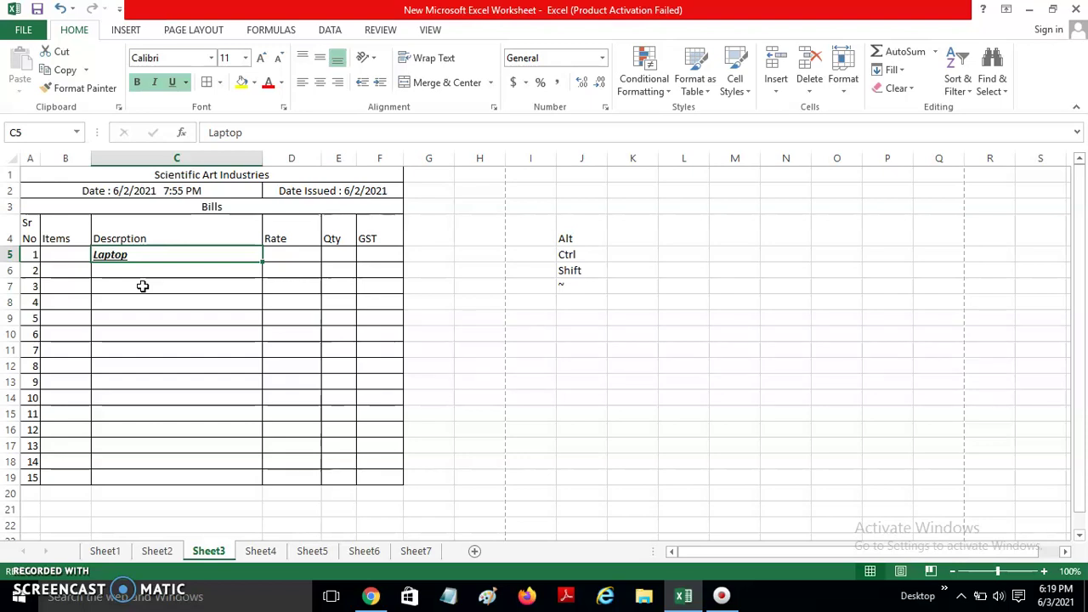
pyautogui.hotkey('ctrl', 'u')
# Apply strikethrough to the Laptop entry in C5 and remove it again.
pyautogui.hotkey('ctrl', '5')
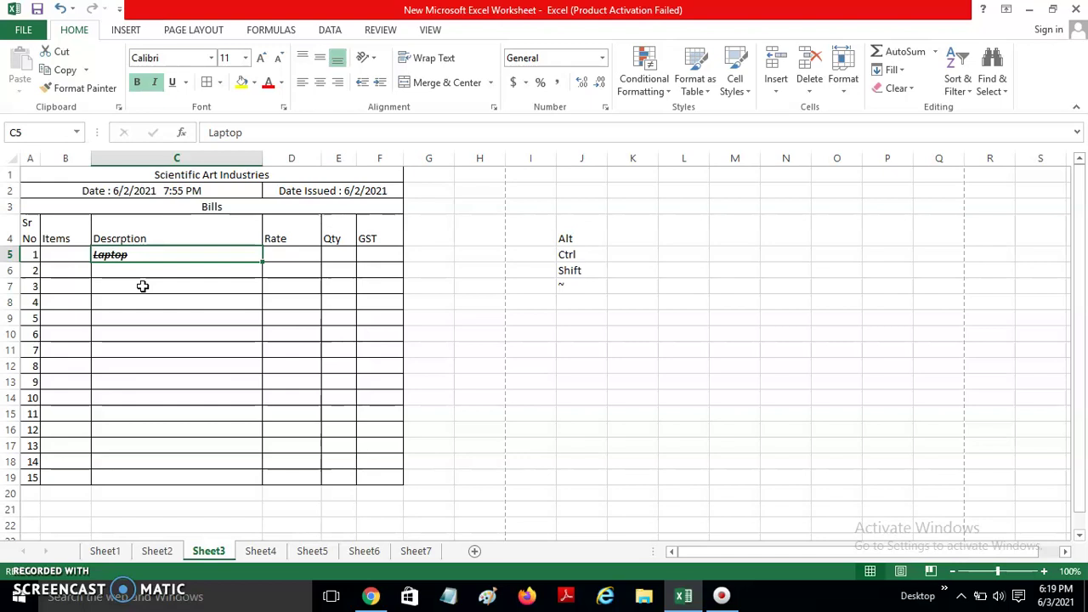
pyautogui.hotkey('ctrl', '5')
# Hide row 5 and unhide it by selecting the rows around it, 4 to 6.
pyautogui.hotkey('ctrl', '9')
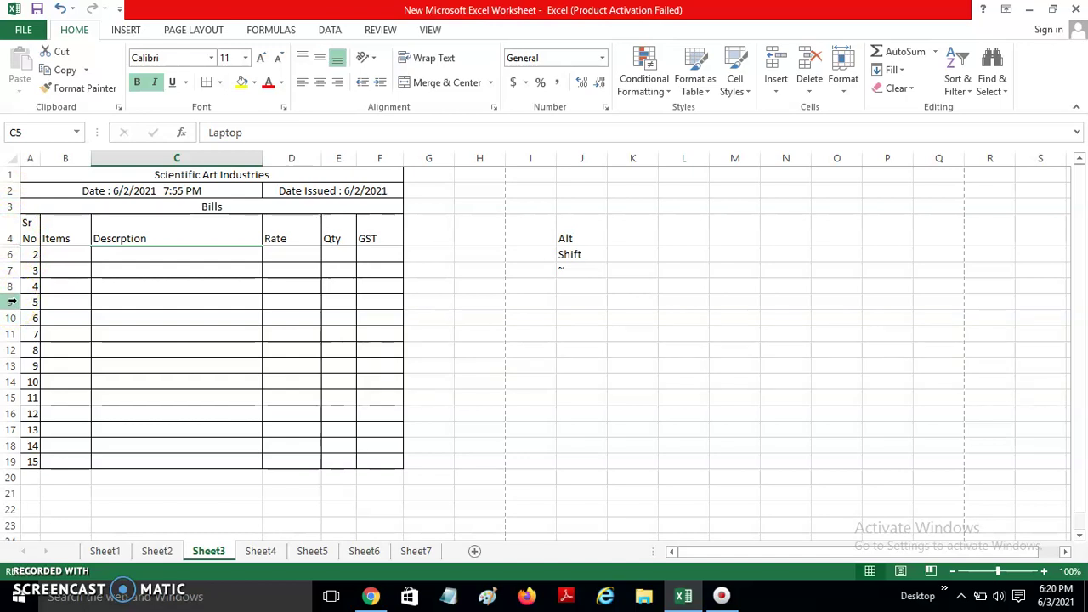
pyautogui.moveTo(12, 302); pyautogui.dragTo(11, 255)
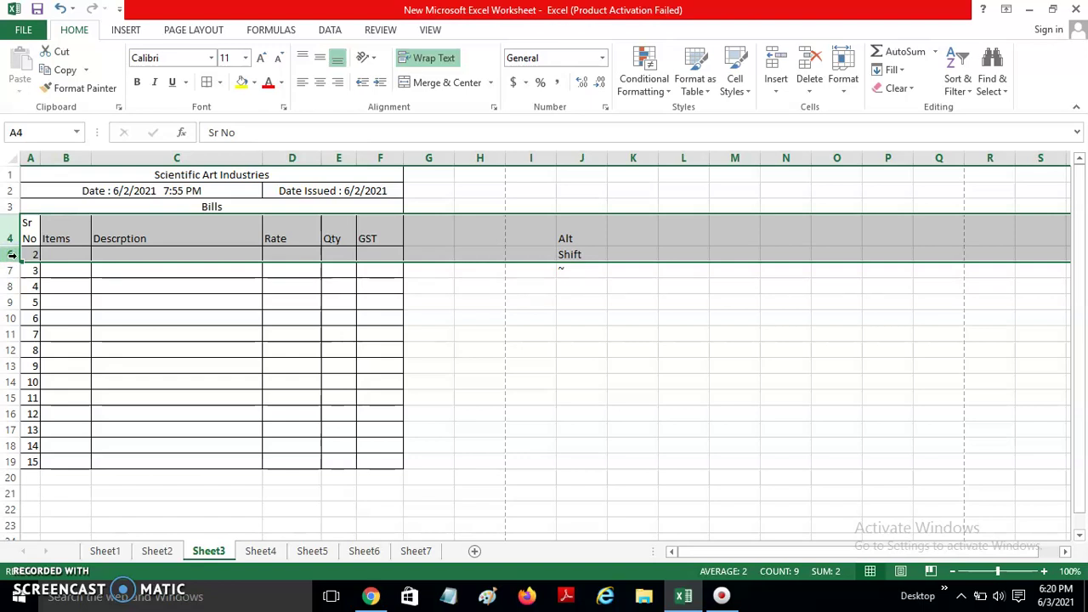
pyautogui.hotkey('ctrl', 'shift', '9')
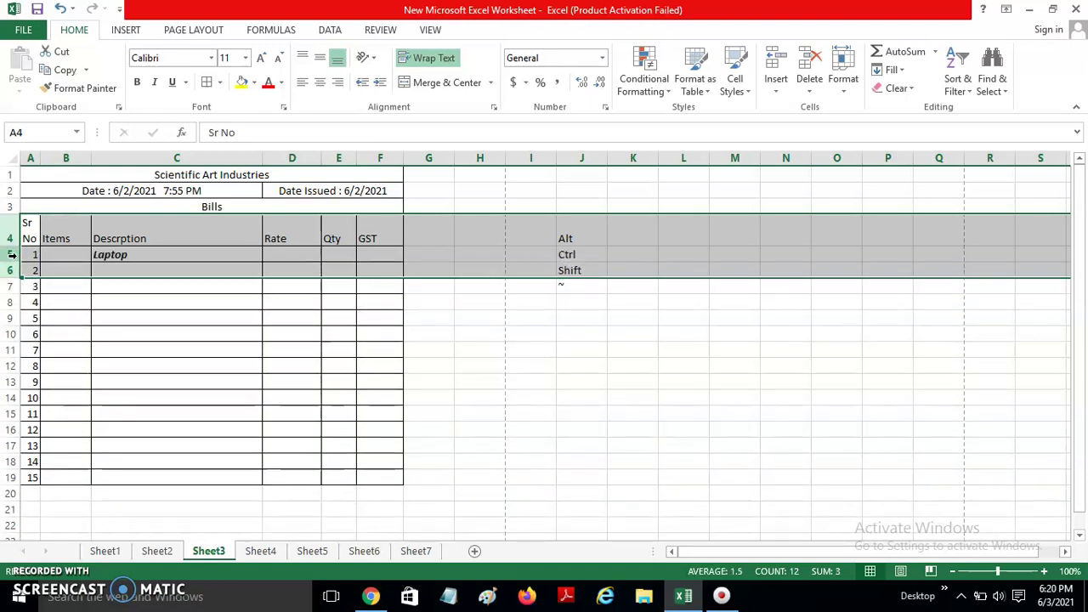
pyautogui.click(177, 316)
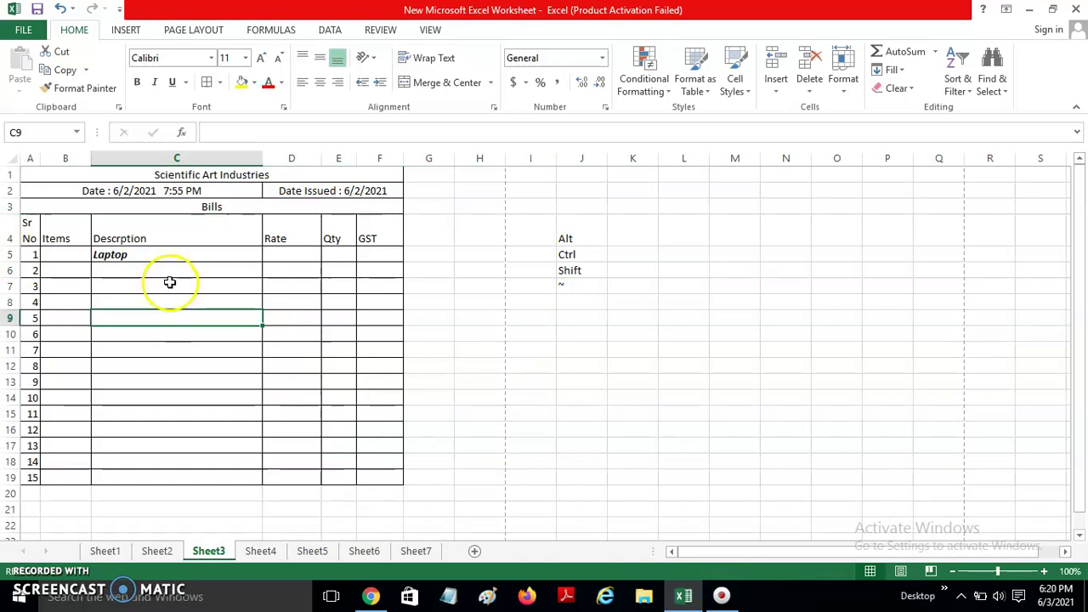
pyautogui.click(152, 285)
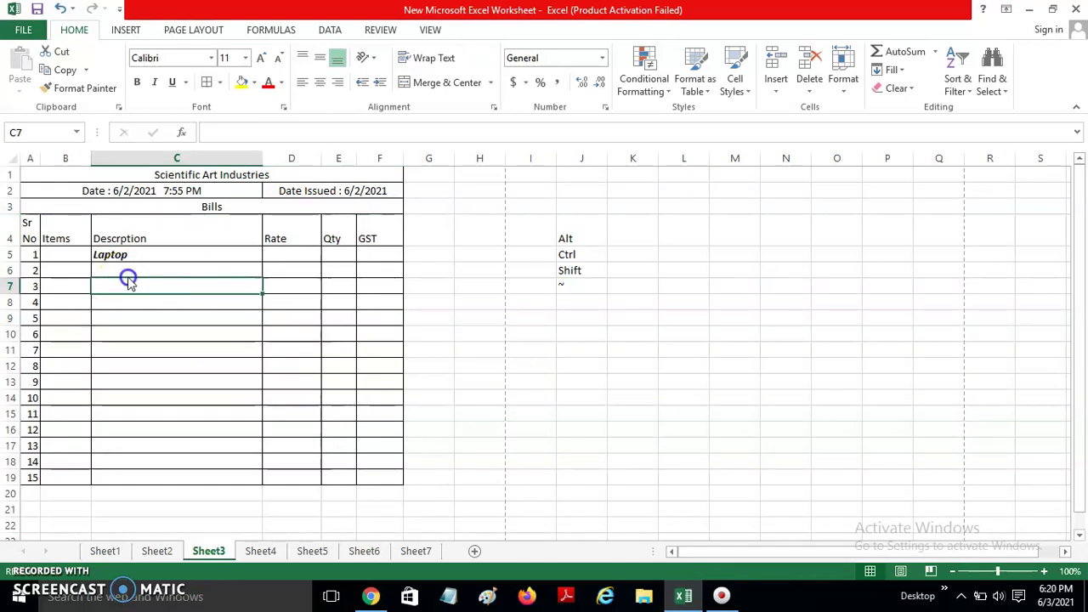
pyautogui.click(12, 189)
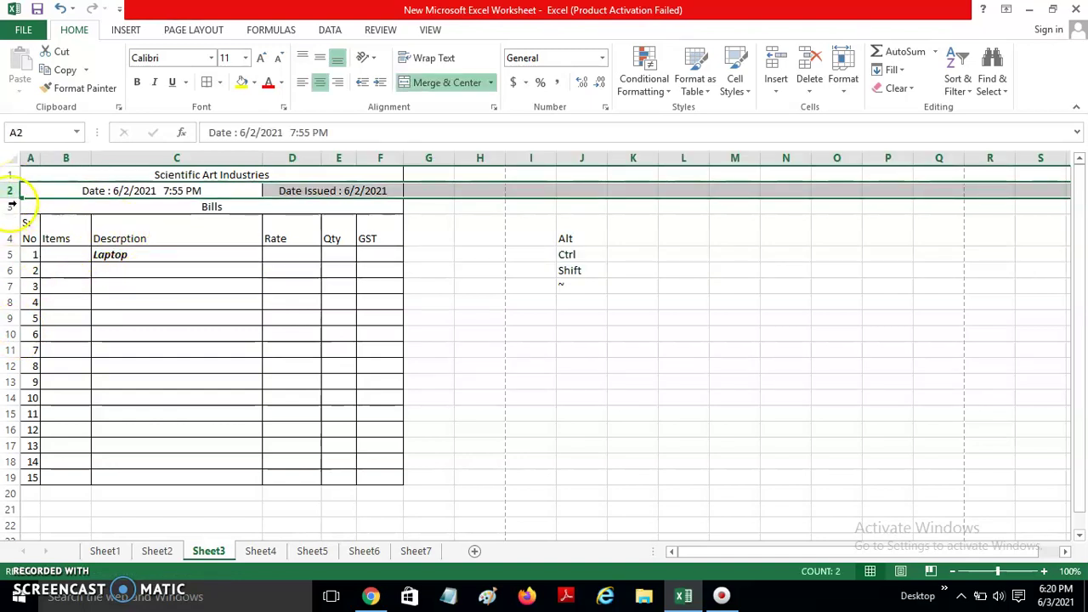
pyautogui.moveTo(12, 195); pyautogui.dragTo(7, 337)
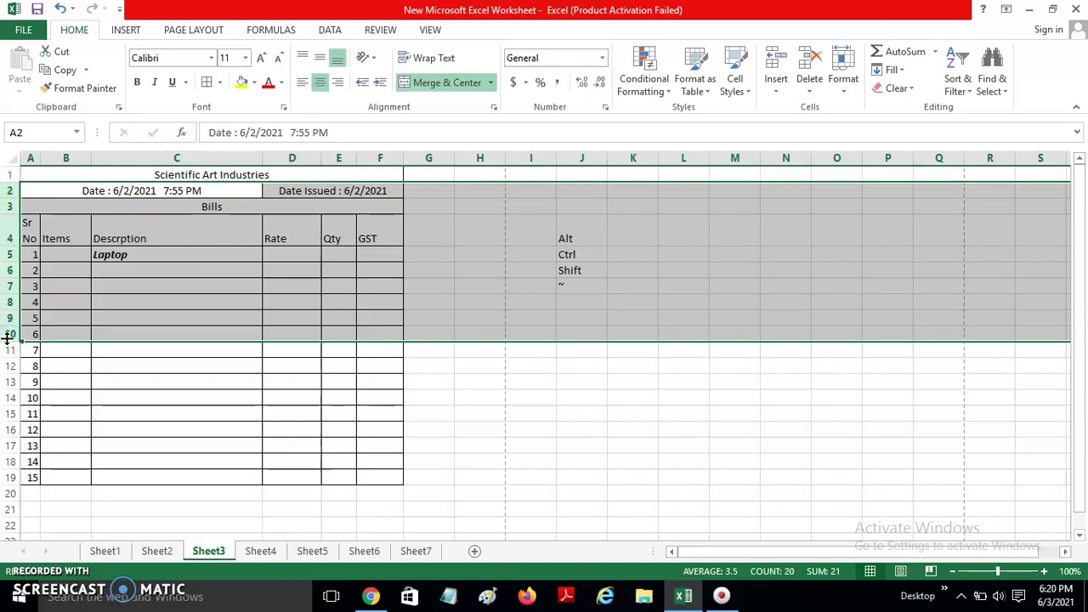
# Hide rows 7, 5 and 3 of the bill one after another.
pyautogui.click(141, 283)
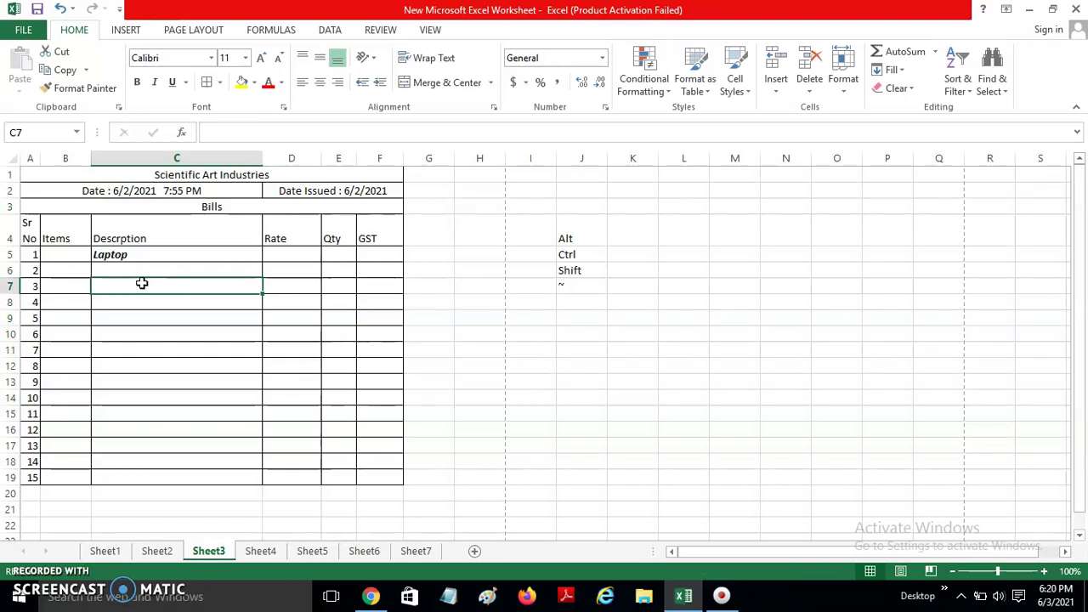
pyautogui.hotkey('ctrl', '9')
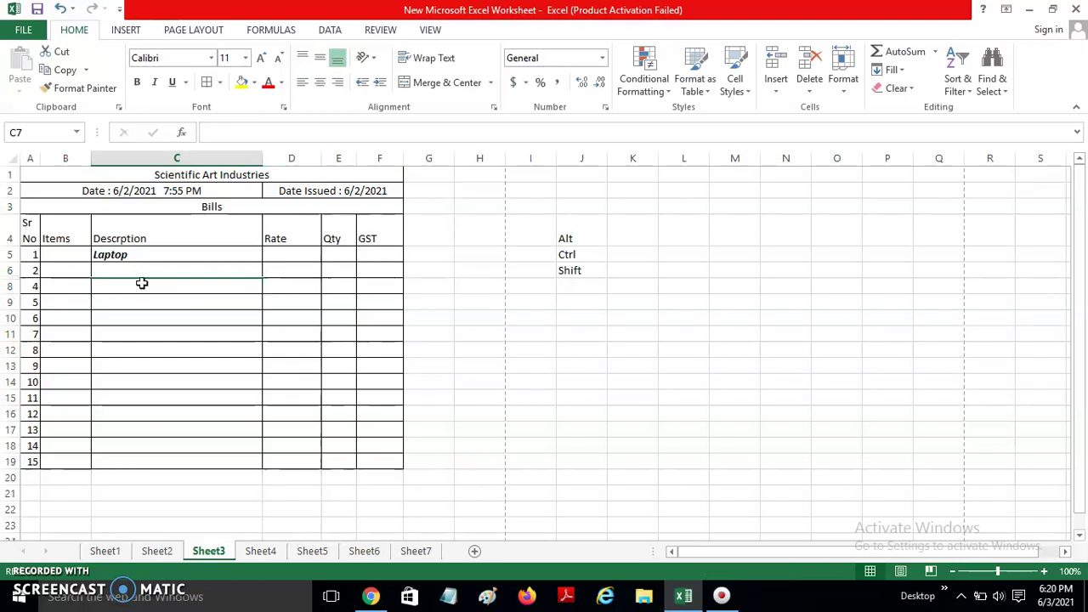
pyautogui.press('Up')
pyautogui.press('Up')
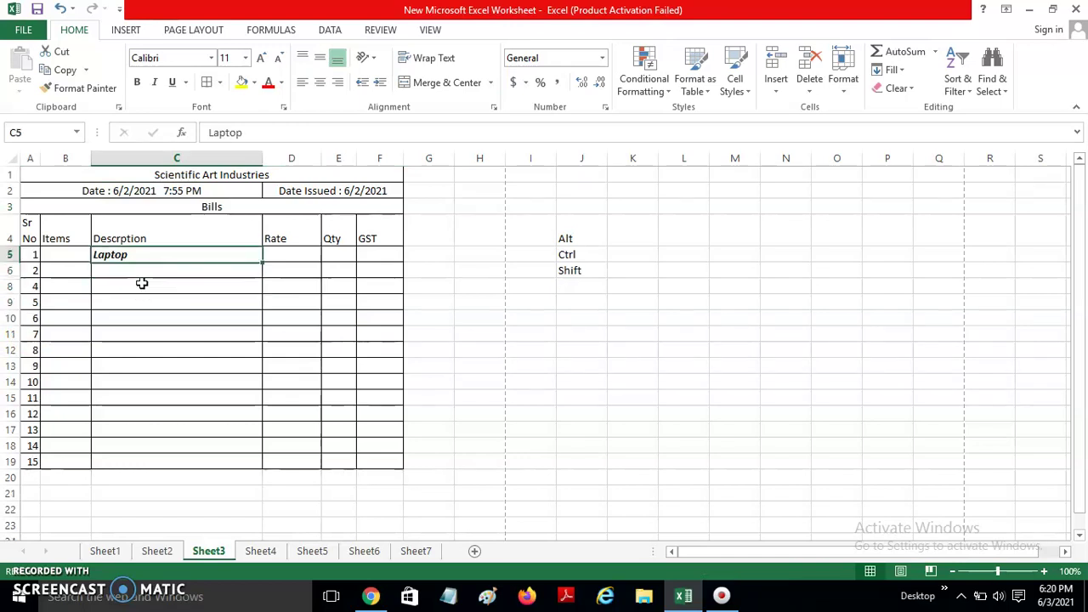
pyautogui.hotkey('ctrl', '9')
pyautogui.press('Up')
pyautogui.press('Up')
pyautogui.press('Up')
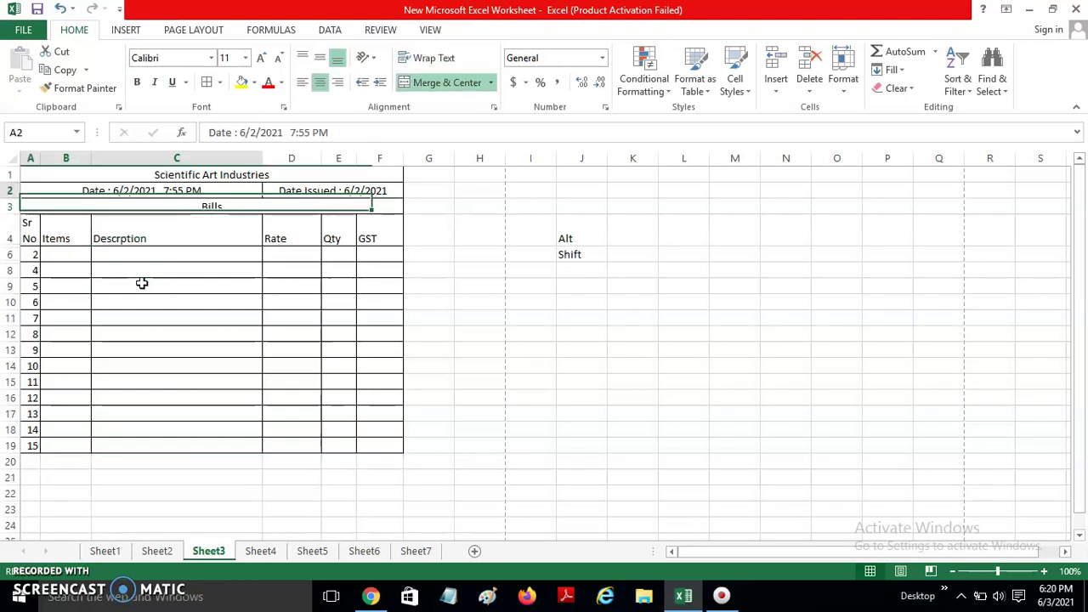
pyautogui.press('Down')
pyautogui.hotkey('ctrl', '9')
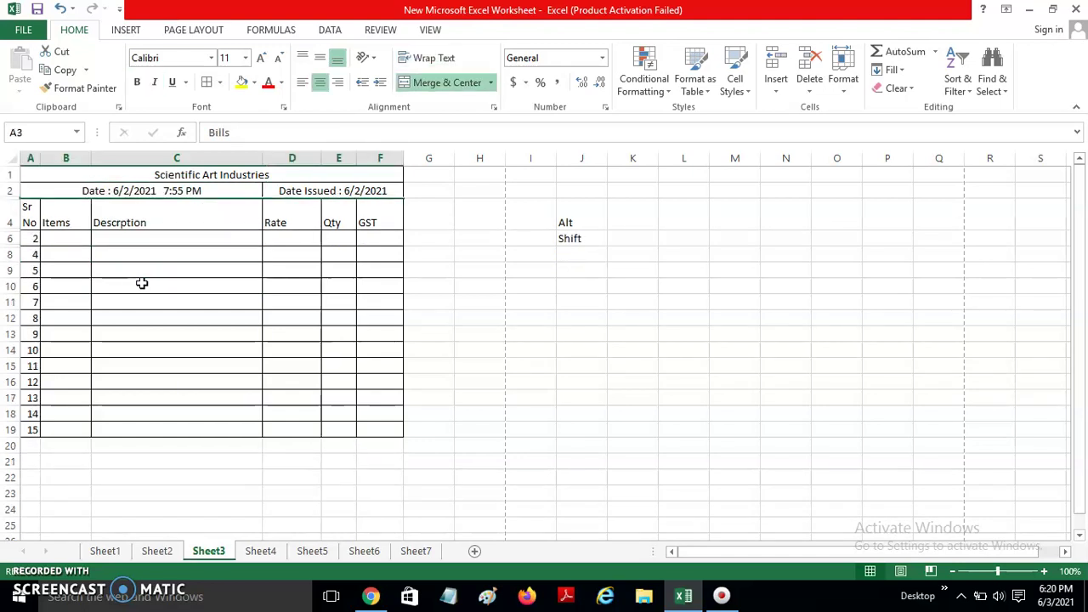
# Unhide all hidden rows within rows 1 to 12.
pyautogui.click(82, 311)
pyautogui.moveTo(9, 176); pyautogui.dragTo(10, 318)
pyautogui.hotkey('ctrl', 'shift', '9')
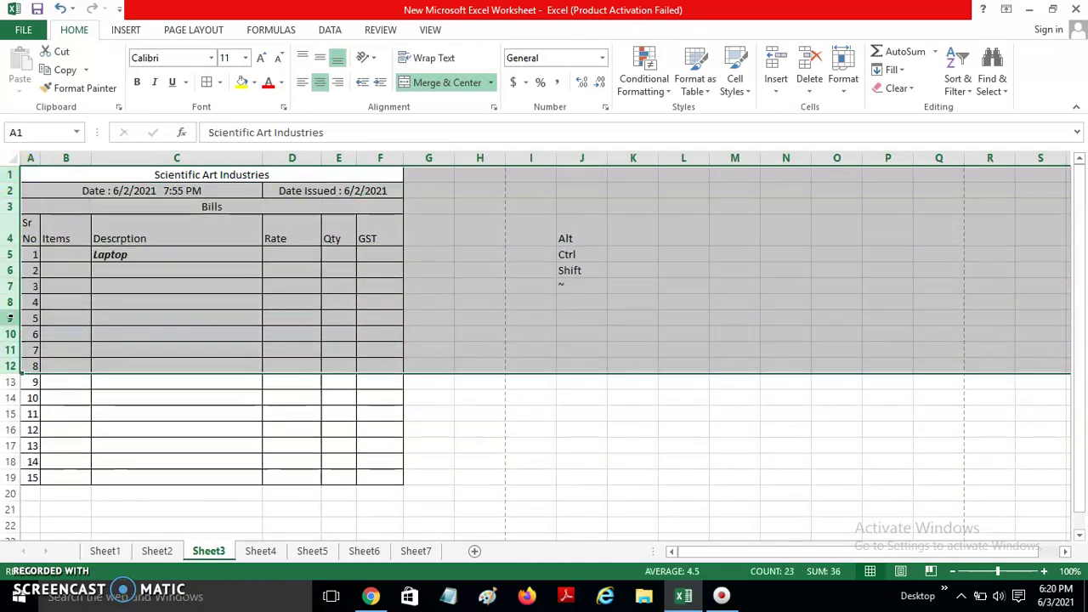
pyautogui.click(152, 286)
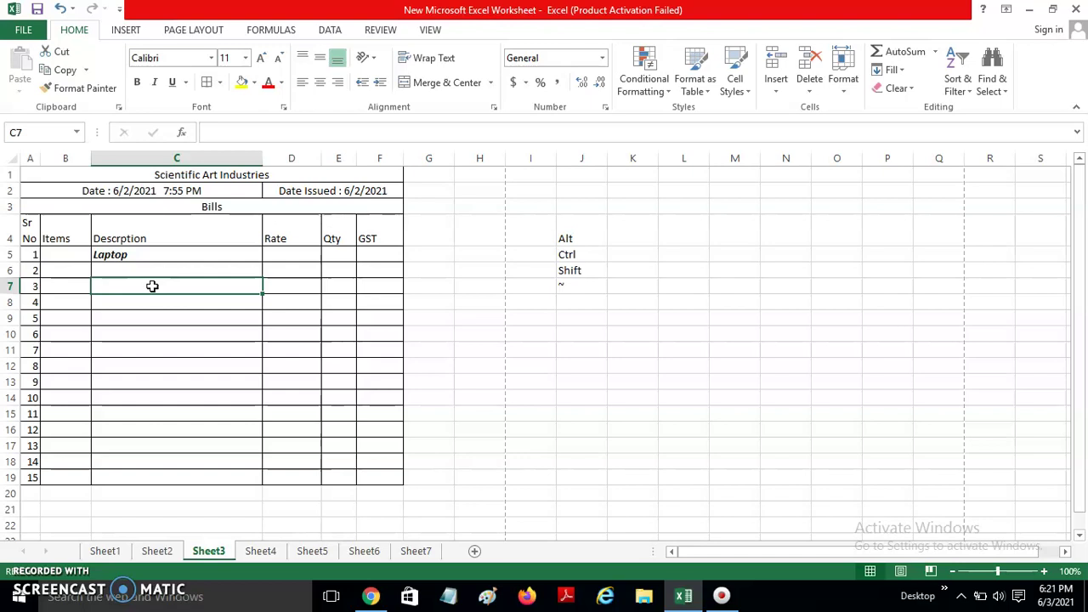
pyautogui.press('Up')
pyautogui.press('Up')
pyautogui.press('Down')
pyautogui.press('Down')
pyautogui.press('Down')
pyautogui.press('Up')
pyautogui.press('Up')
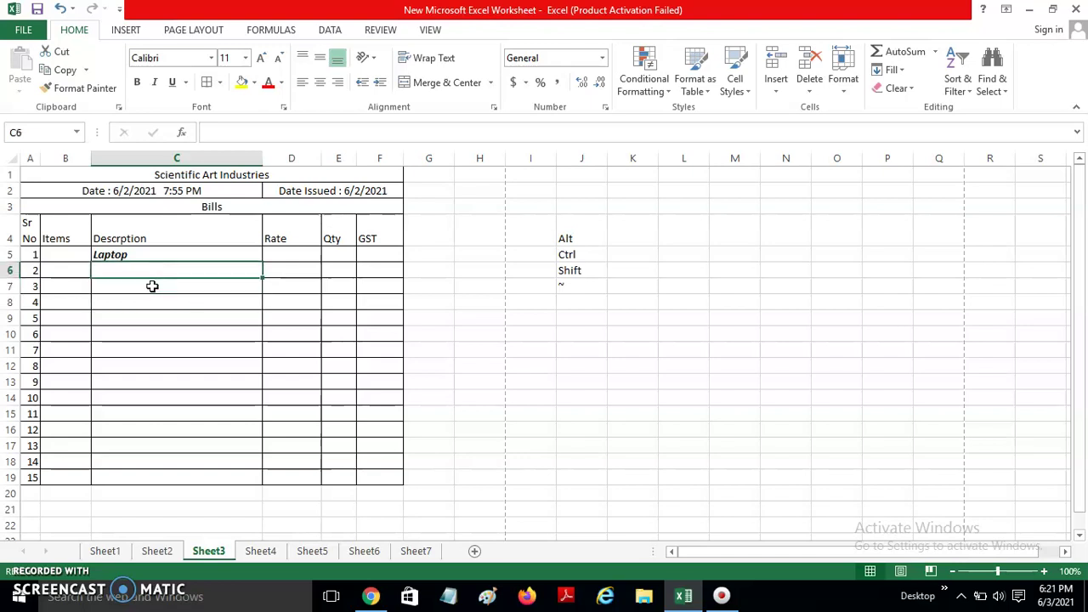
# Hide column C of the bill and unhide it by selecting the columns around it, B and D.
pyautogui.hotkey('ctrl', '0')
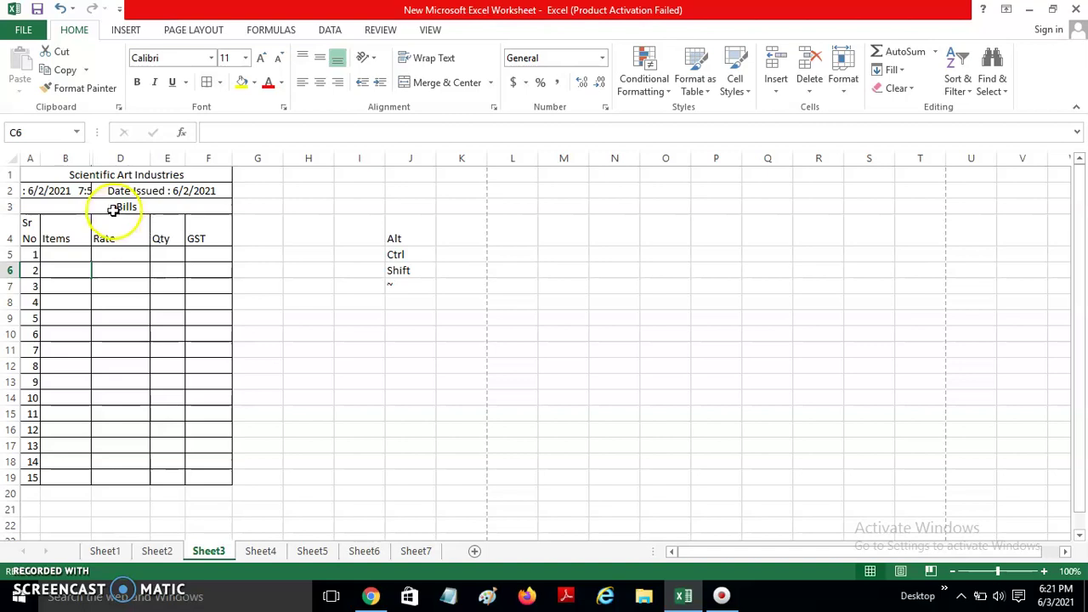
pyautogui.moveTo(65, 159); pyautogui.dragTo(103, 157)
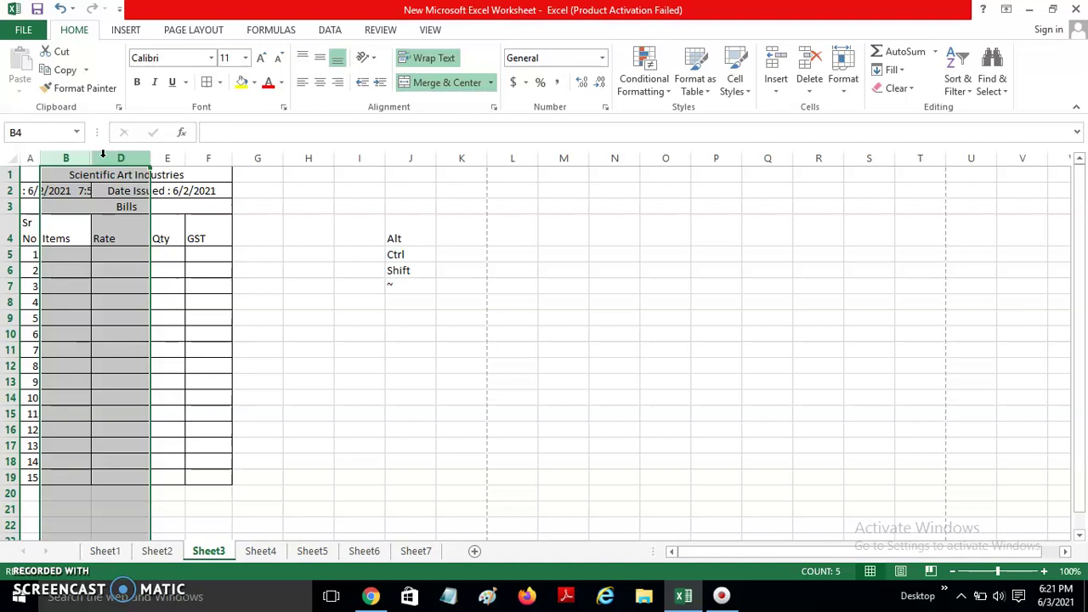
pyautogui.rightClick(103, 158)
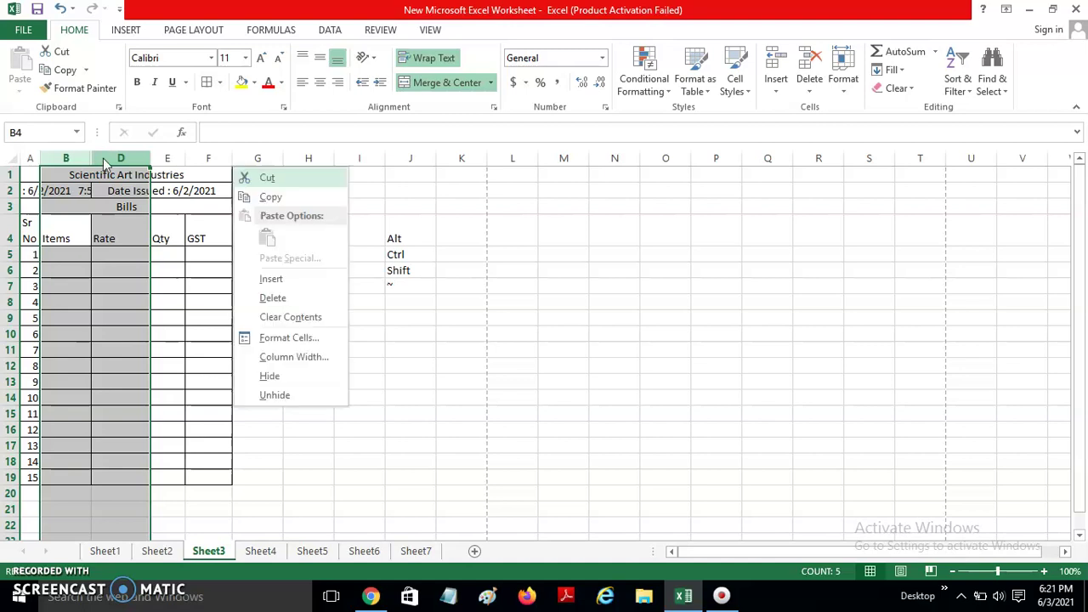
pyautogui.press('Up')
pyautogui.press('Return')
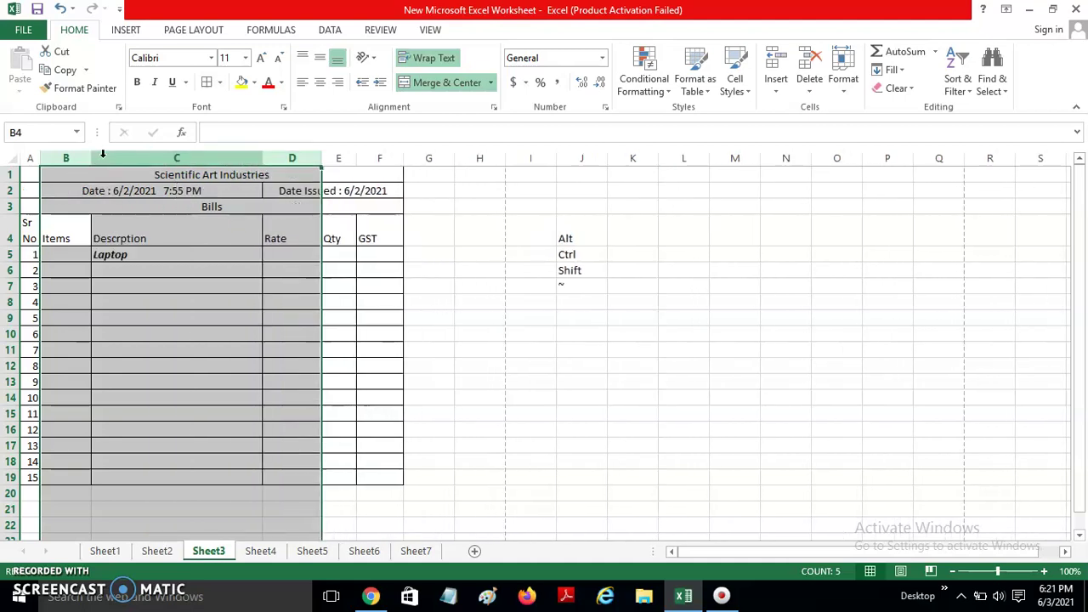
pyautogui.click(135, 328)
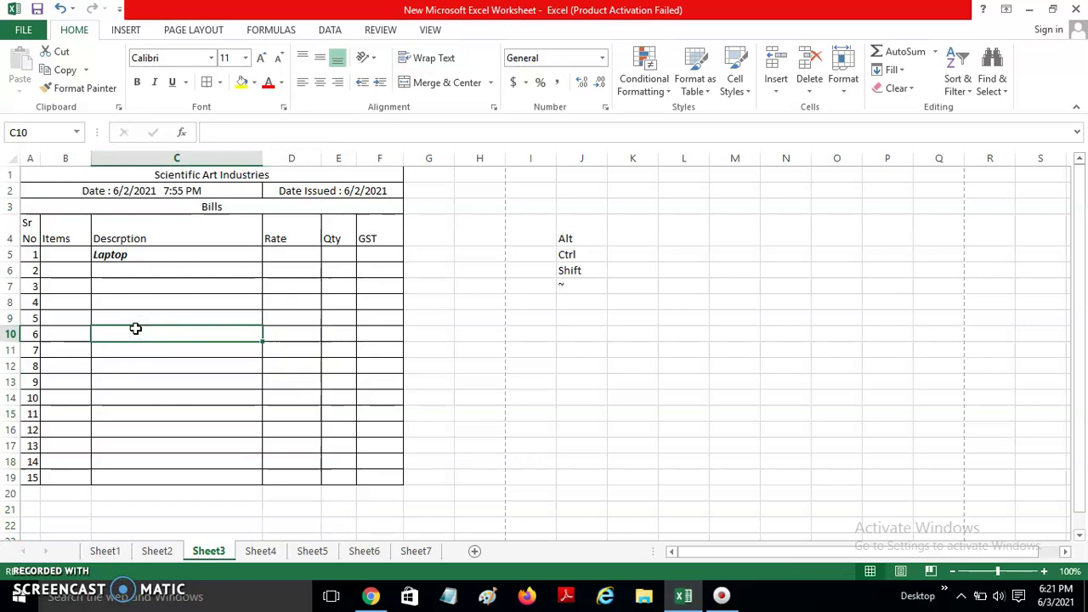
# Delete cell C7 in the description column, shifting the cells below it up.
pyautogui.click(211, 281)
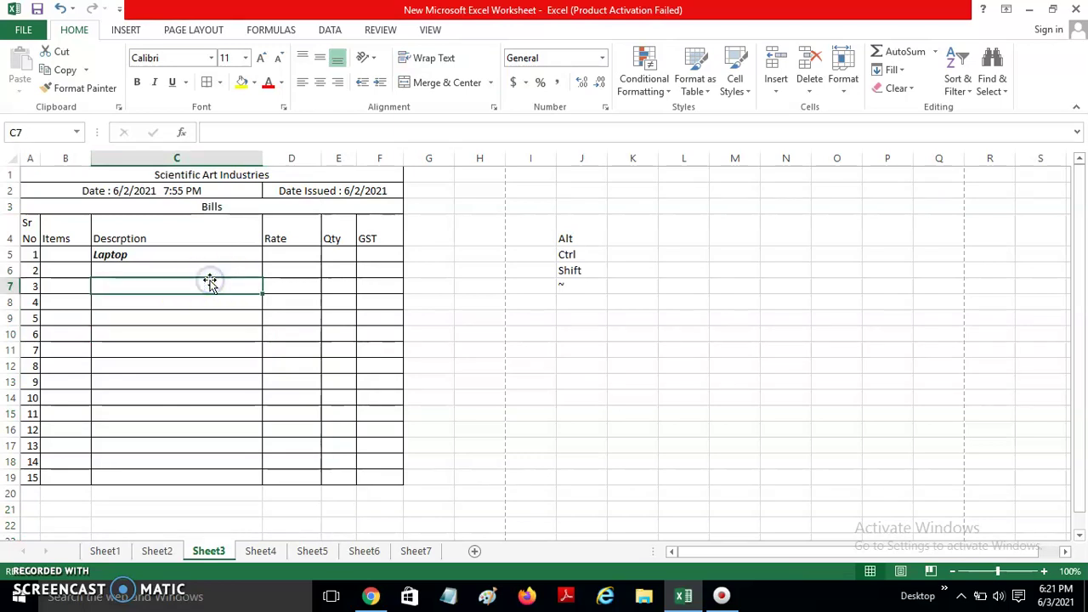
pyautogui.hotkey('ctrl', '-')
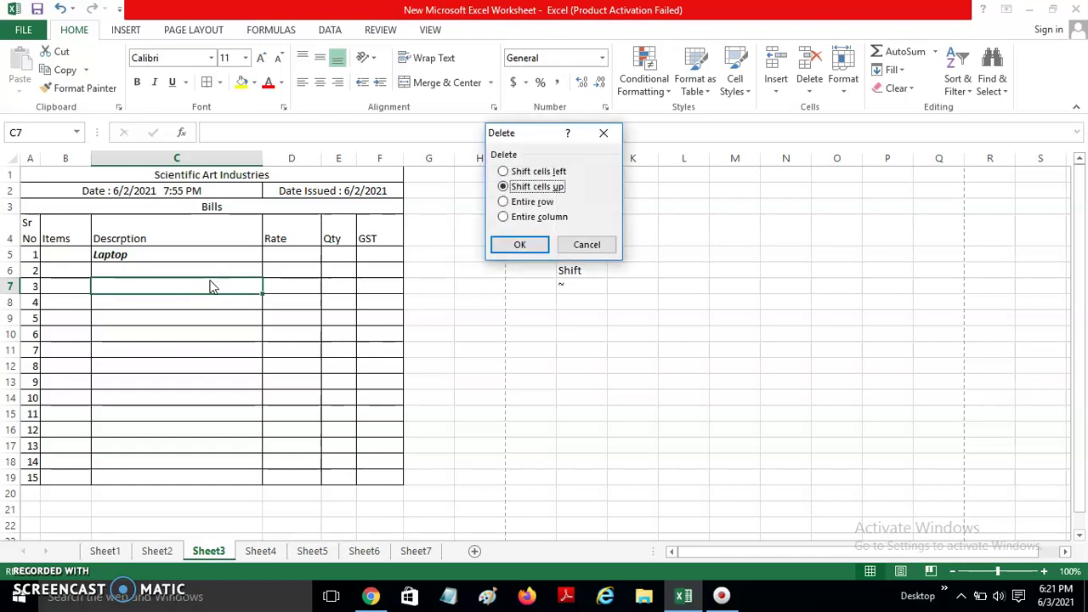
pyautogui.press('Down')
pyautogui.press('Down')
pyautogui.press('Up')
pyautogui.press('Up')
pyautogui.press('Return')
# Delete the entire Laptop row, row 5, and undo the deletion.
pyautogui.press('Up')
pyautogui.press('Up')
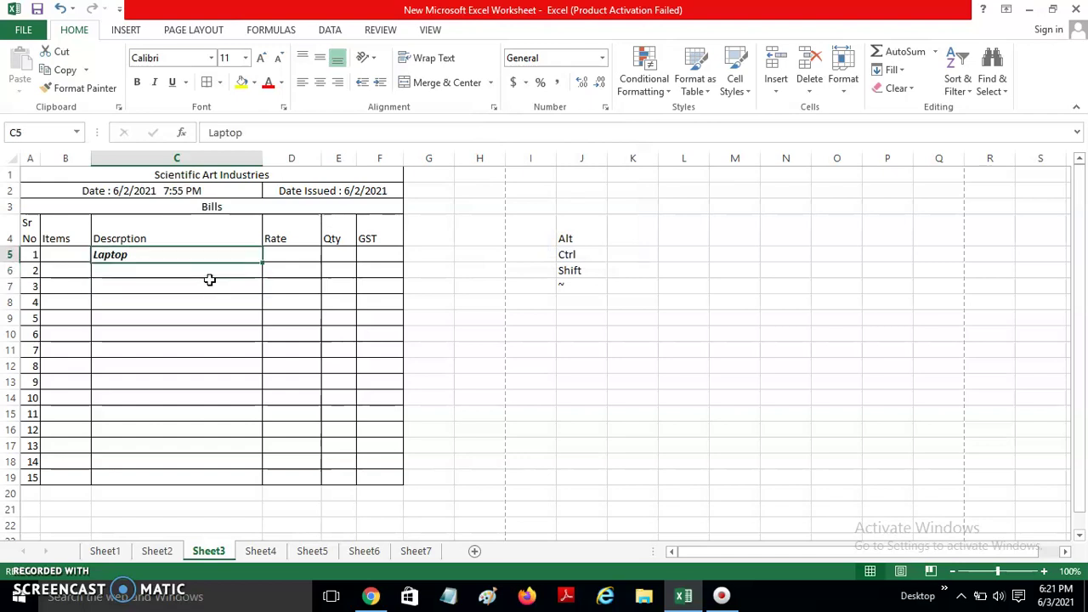
pyautogui.hotkey('ctrl', '-')
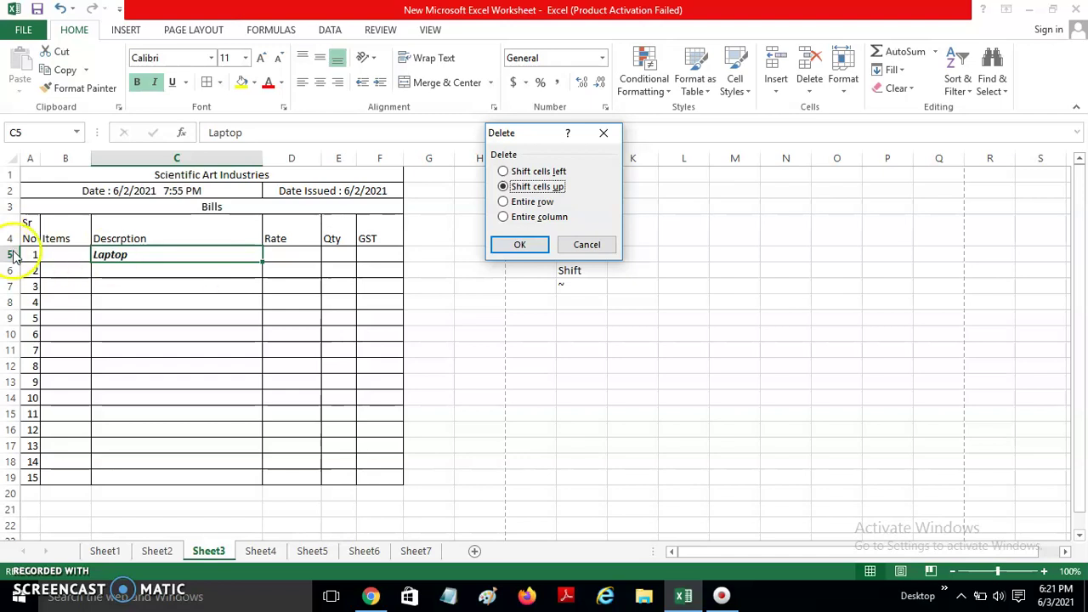
pyautogui.press('Escape')
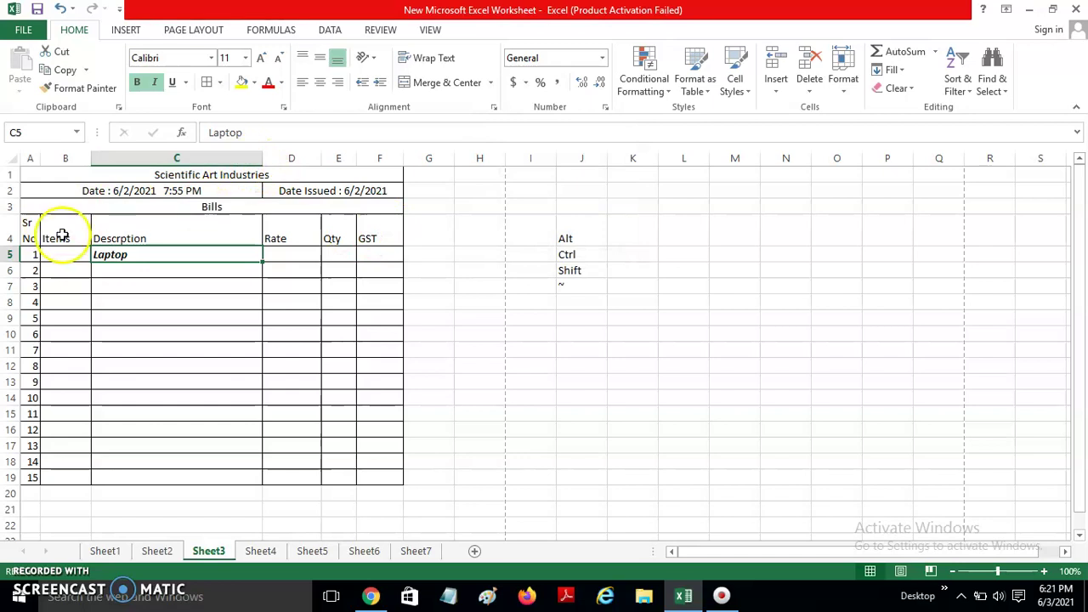
pyautogui.click(12, 254)
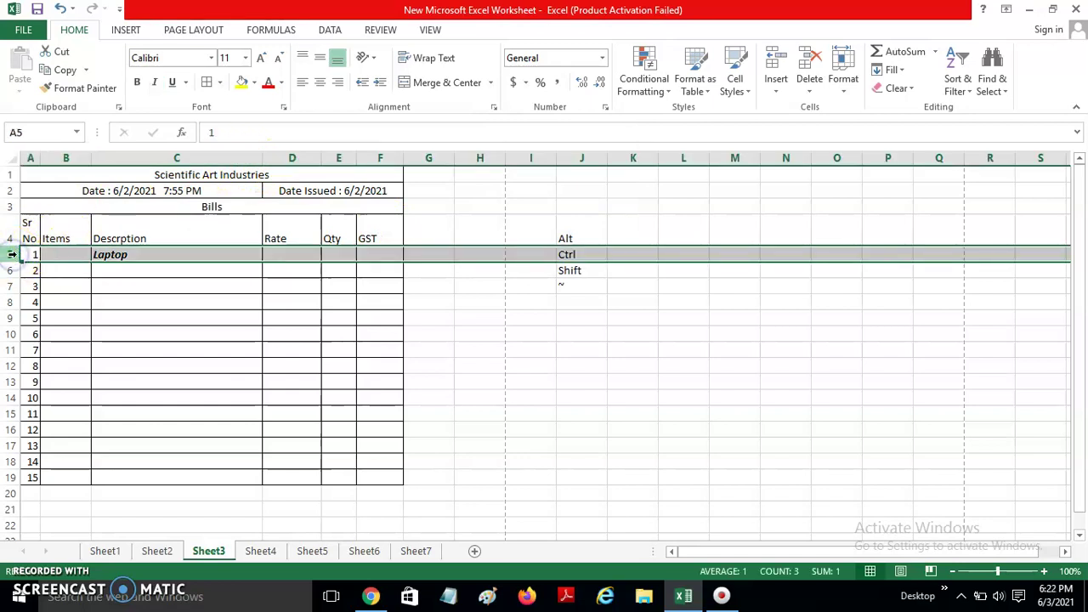
pyautogui.hotkey('ctrl', '-')
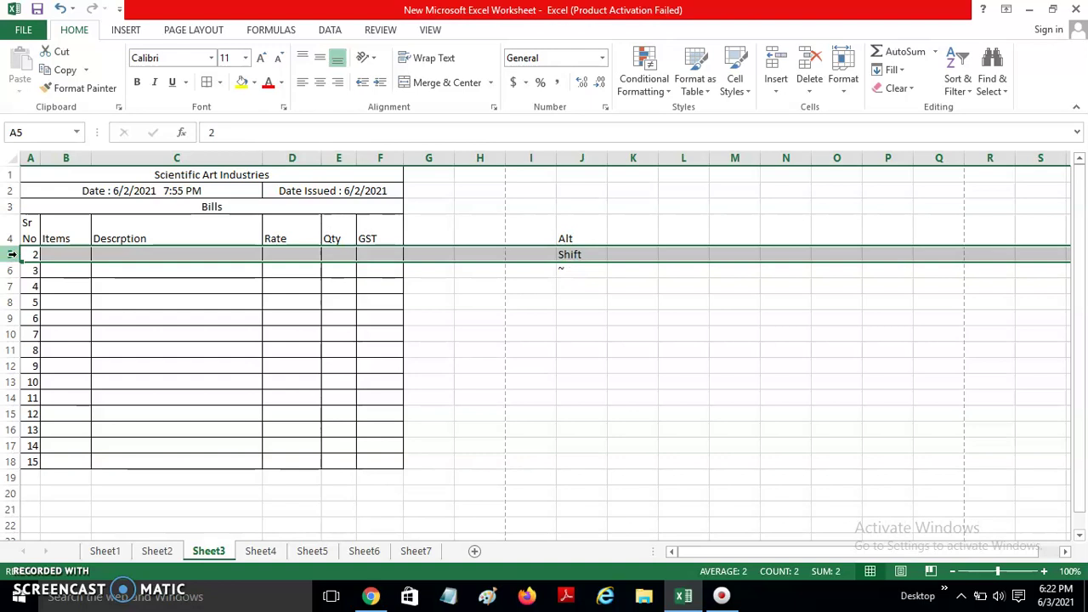
pyautogui.hotkey('ctrl', 'z')
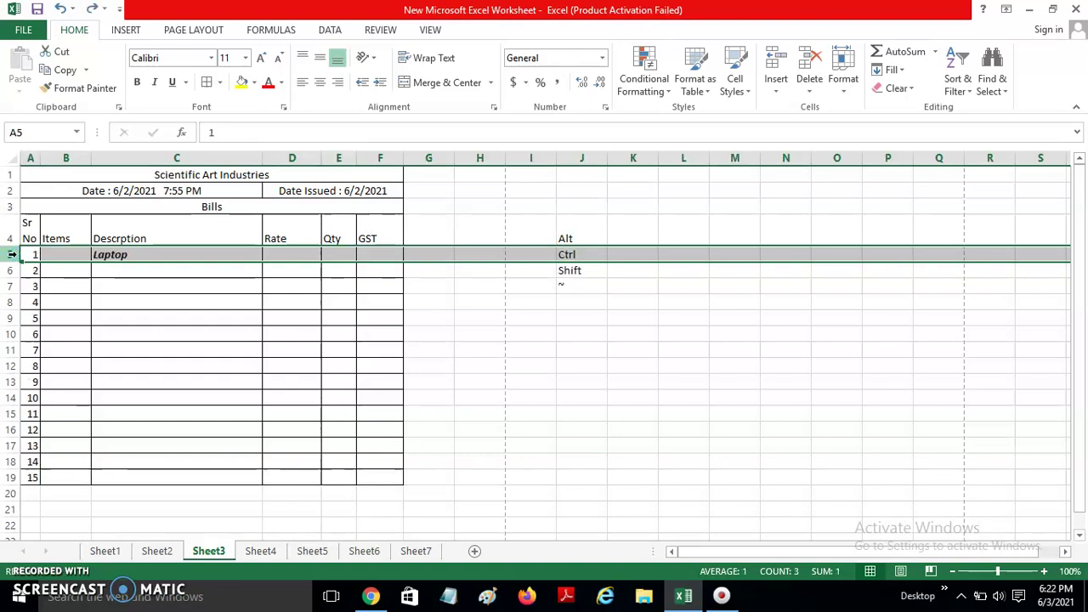
pyautogui.click(212, 275)
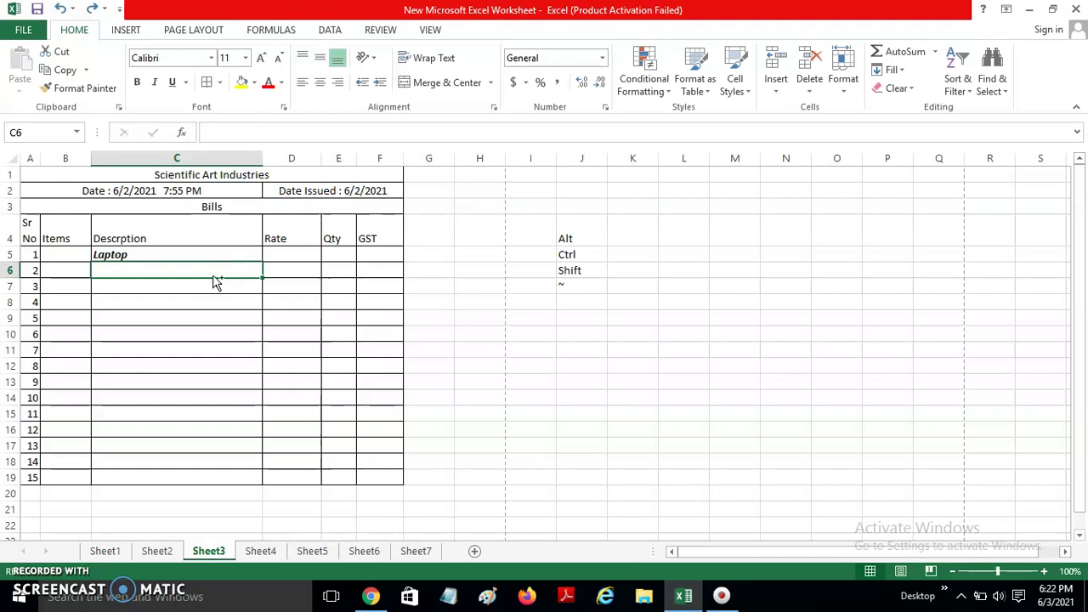
pyautogui.hotkey('ctrl', 'shift', '=')
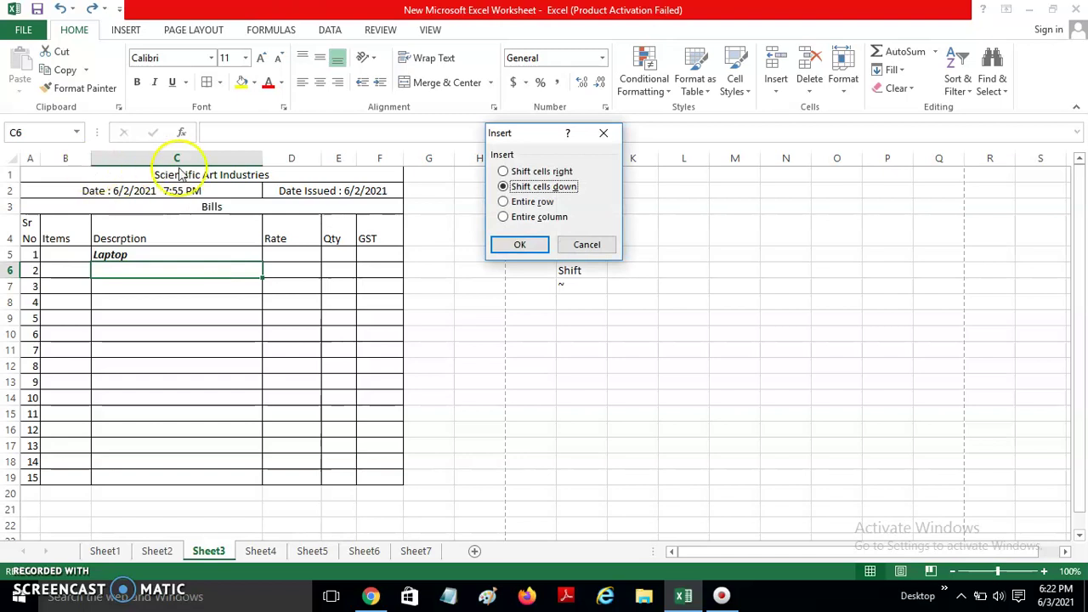
pyautogui.click(586, 244)
pyautogui.click(575, 244)
pyautogui.click(574, 254)
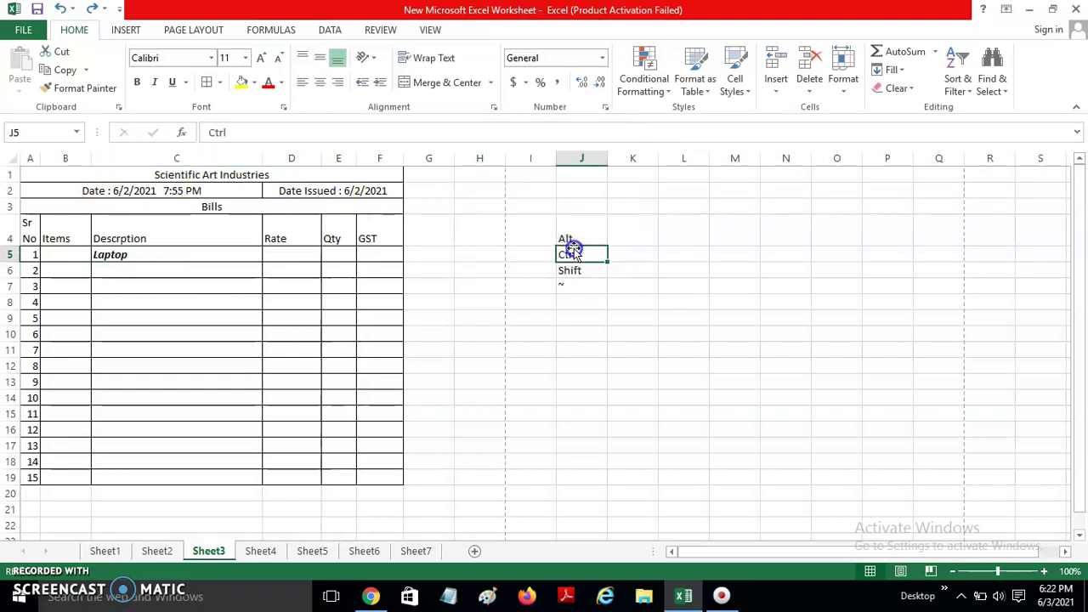
# Insert a new column in front of description column C and undo the insertion.
pyautogui.click(198, 152)
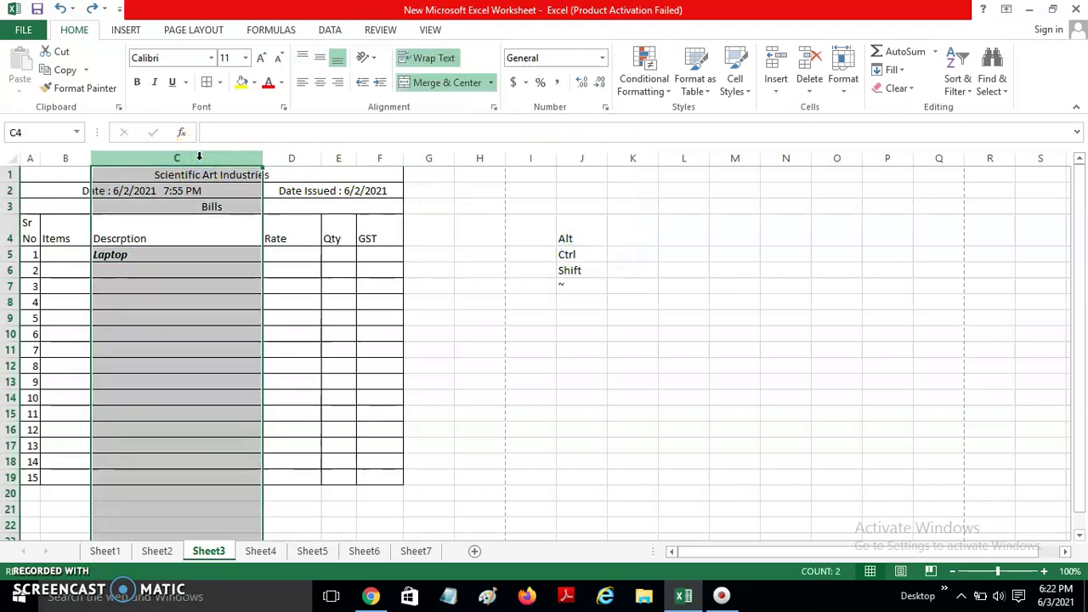
pyautogui.hotkey('ctrl', 'shift', '+')
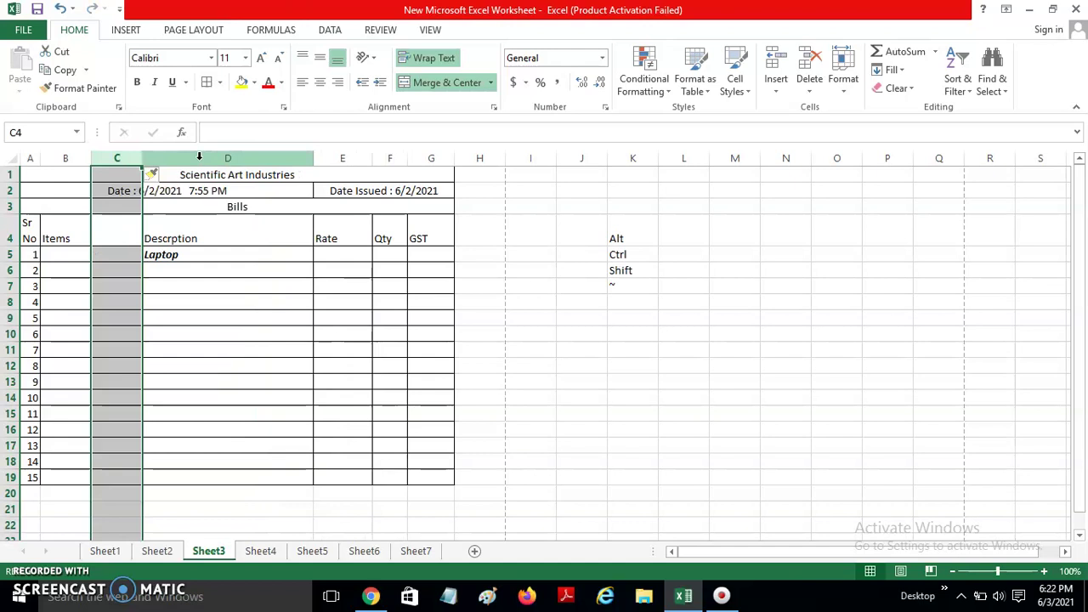
pyautogui.hotkey('ctrl', 'z')
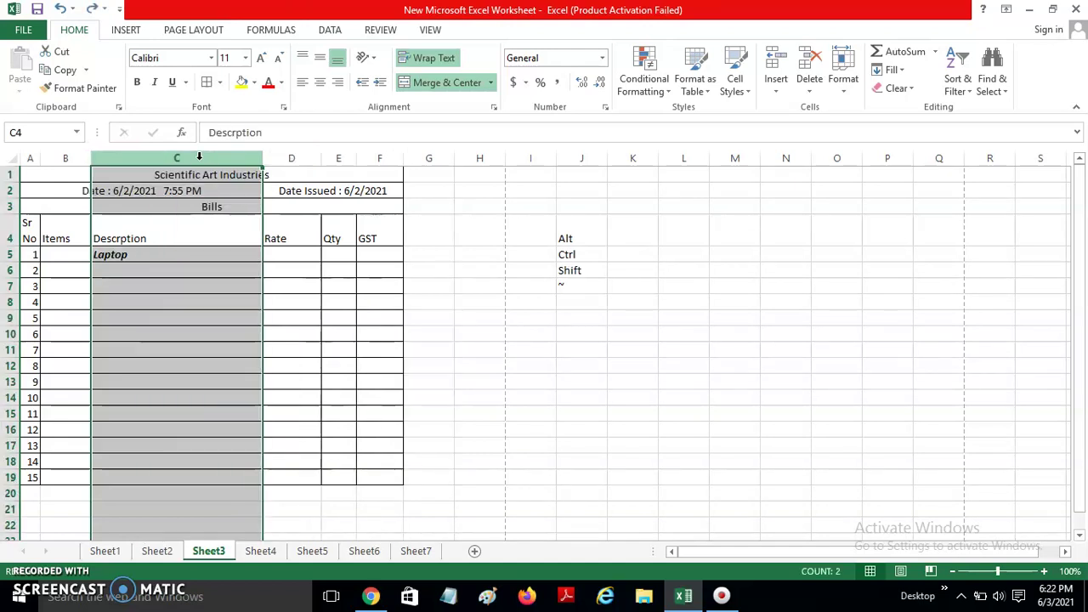
# Move from the description column to cell A1, jump to the sheet's last used cell, and return to A1.
pyautogui.click(208, 350)
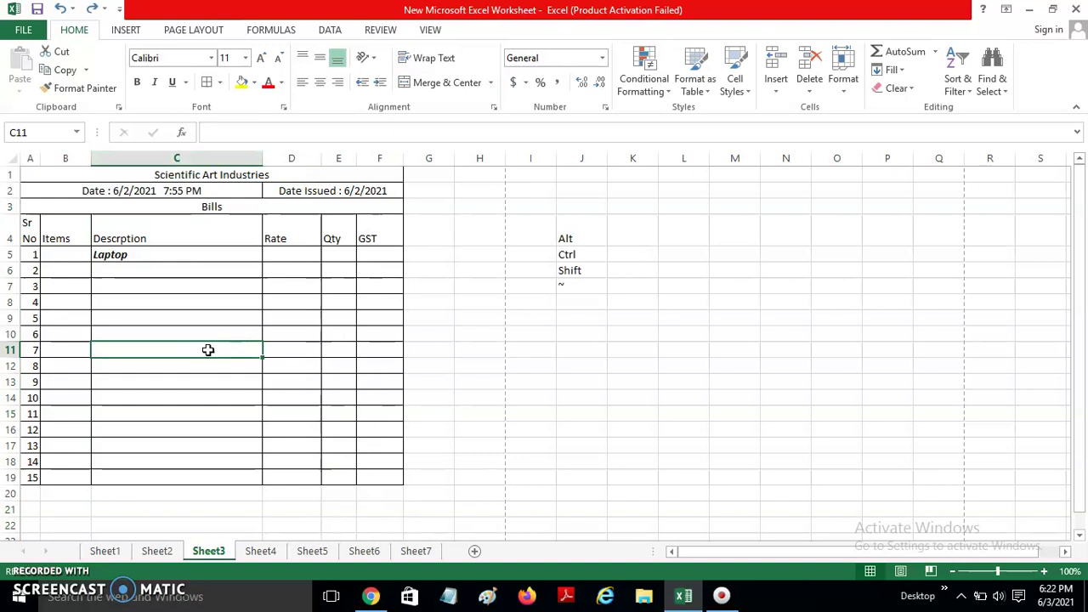
pyautogui.press('Up')
pyautogui.press('Up')
pyautogui.press('Up')
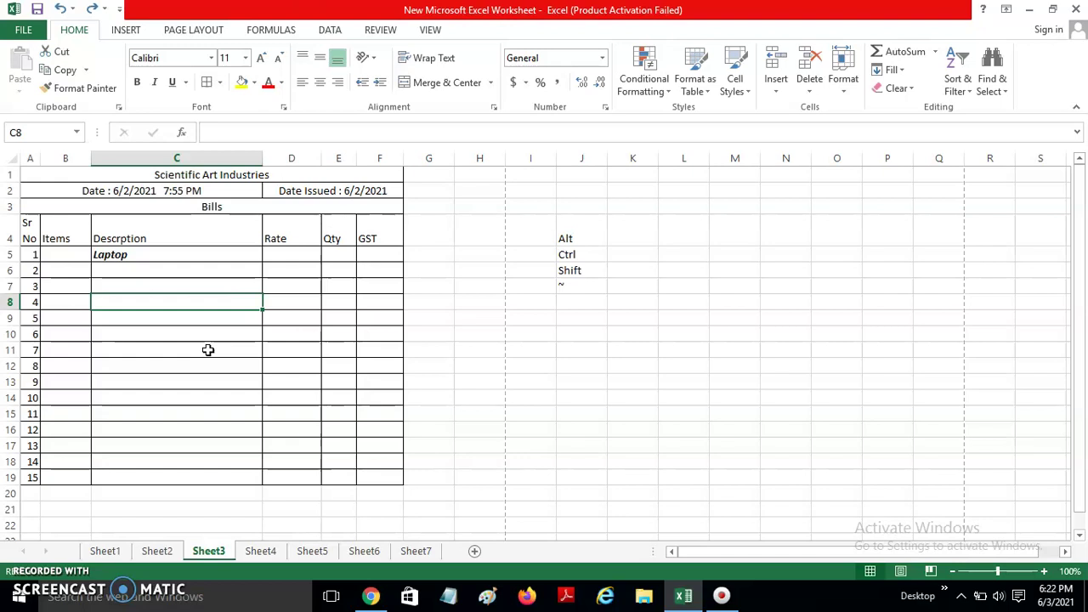
pyautogui.hotkey('ctrl', 'Home')
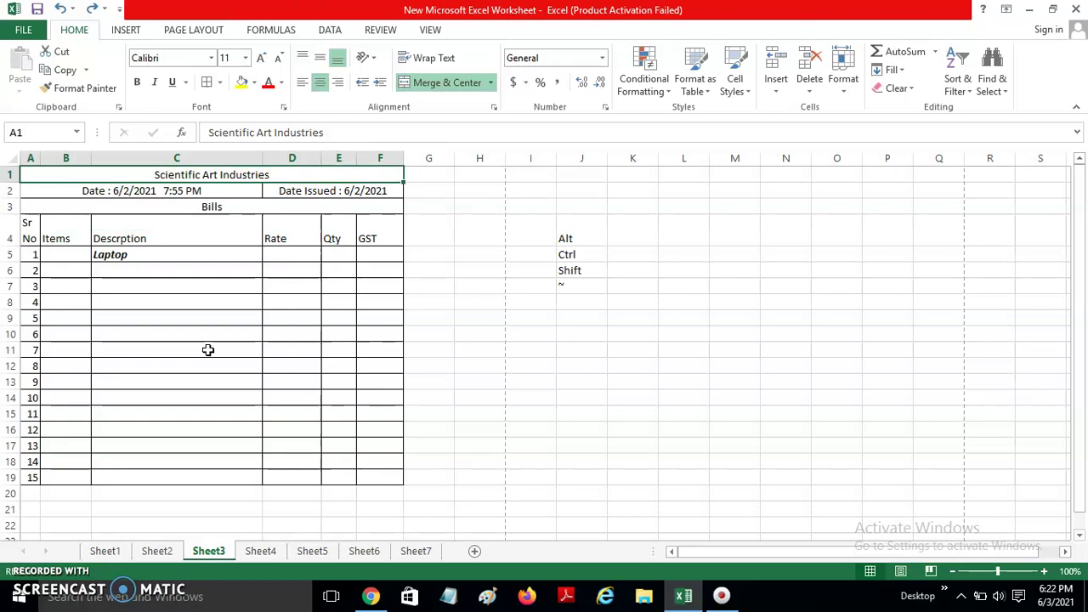
pyautogui.hotkey('ctrl', 'End')
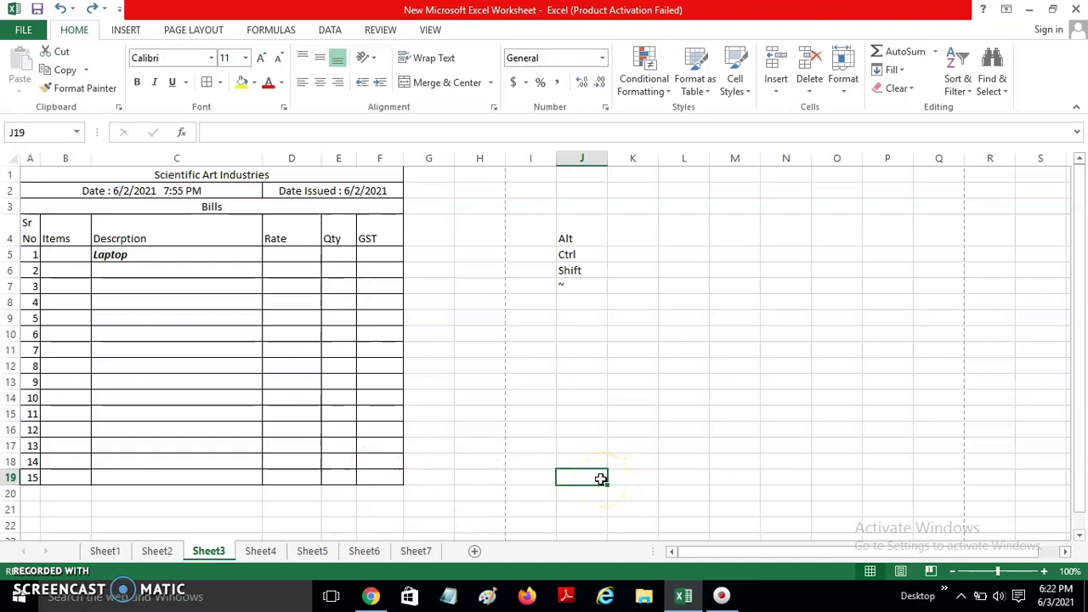
pyautogui.hotkey('ctrl', 'Home')
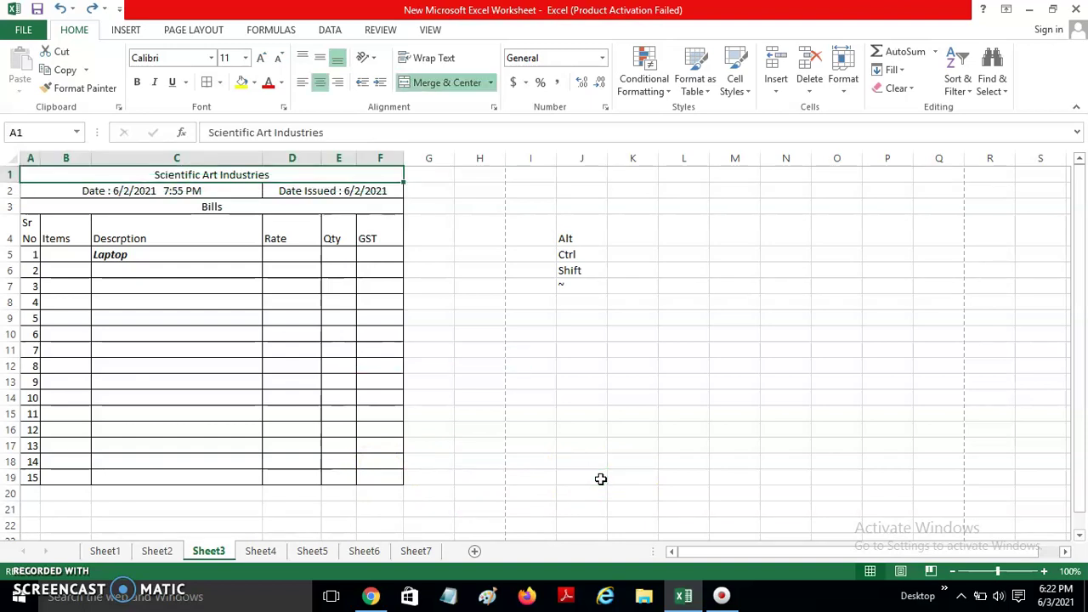
# Jump between the sheet's edges along row 1 and the bill's last row, ending back at cell A1.
pyautogui.hotkey('ctrl', 'Right')
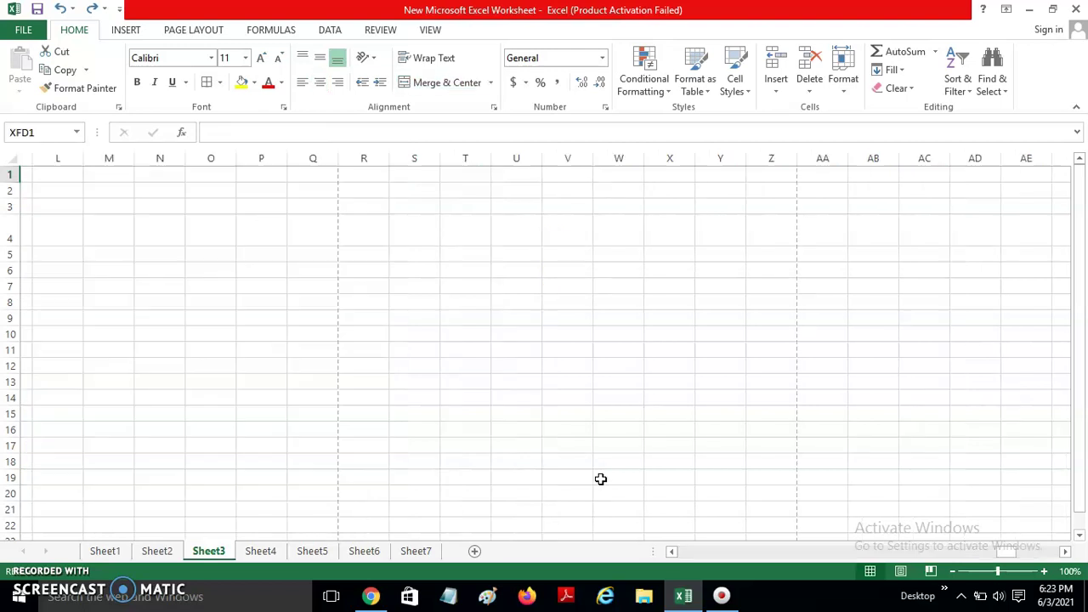
pyautogui.hotkey('ctrl', 'Left')
pyautogui.hotkey('ctrl', 'Down')
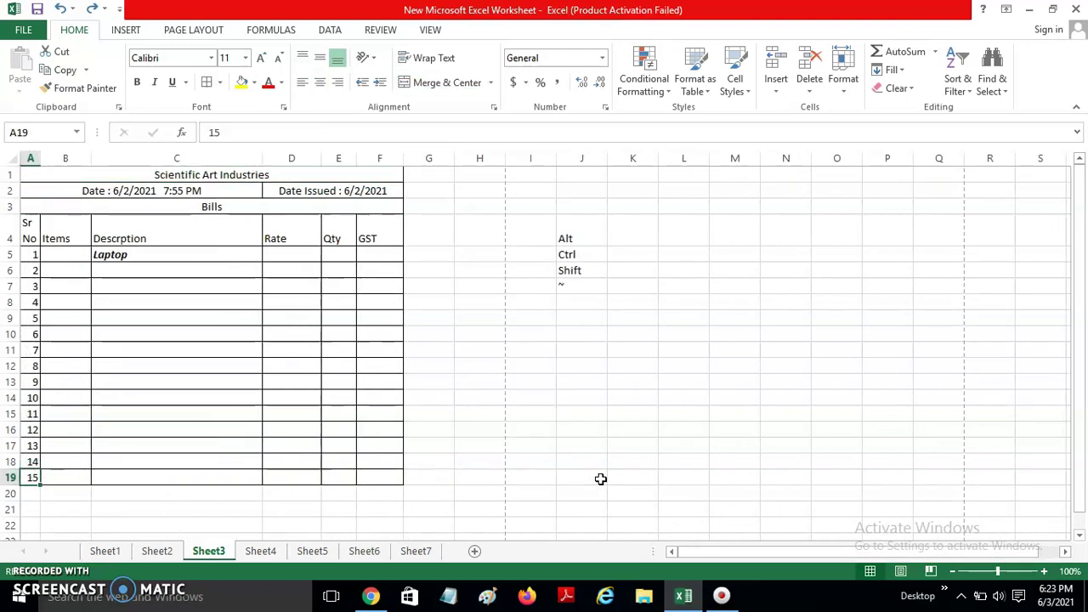
pyautogui.hotkey('ctrl', 'Right')
pyautogui.hotkey('ctrl', 'Left')
pyautogui.hotkey('ctrl', 'Right')
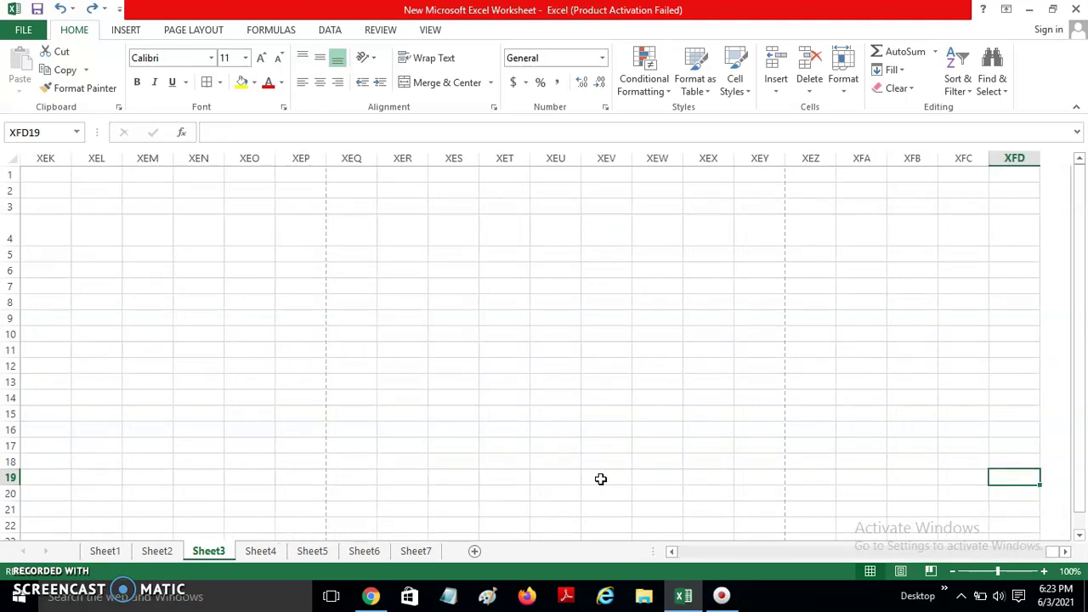
pyautogui.hotkey('ctrl', 'Up')
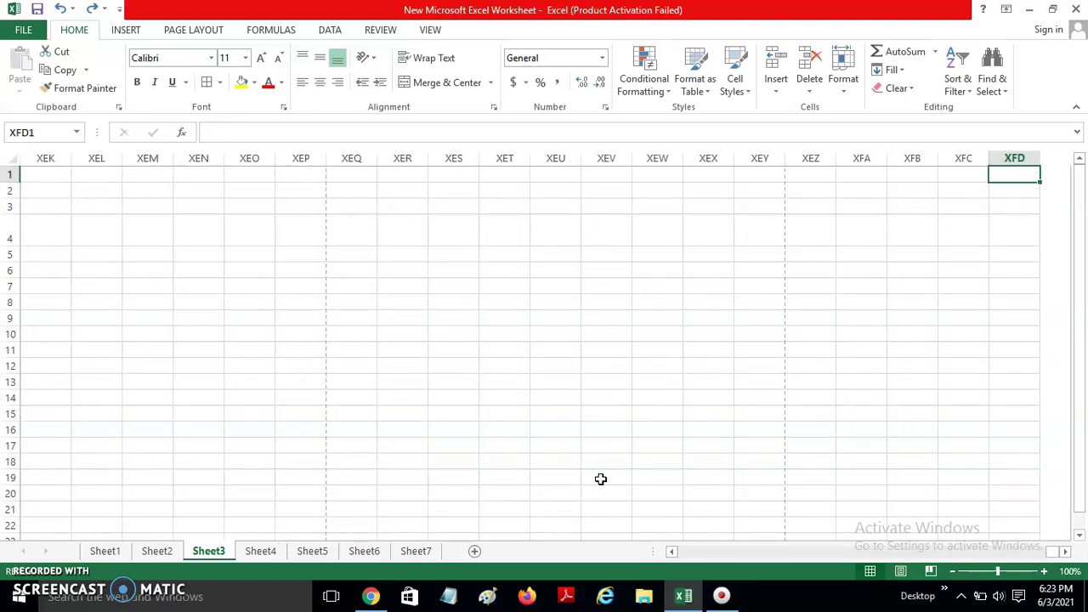
pyautogui.hotkey('ctrl', 'Left')
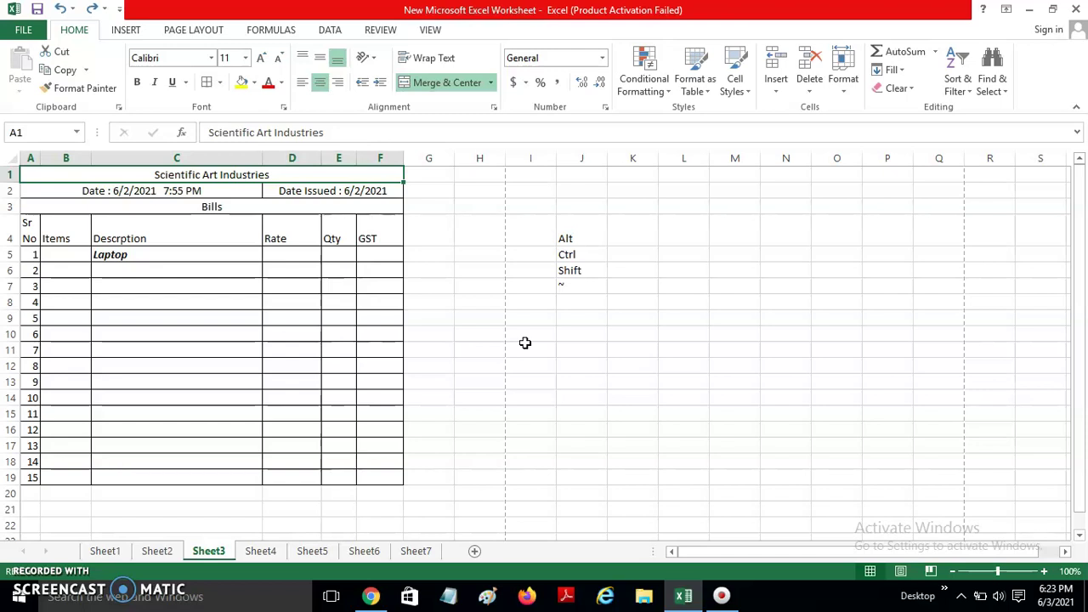
# Remove bold from the Laptop entry in C5 and apply it again.
pyautogui.click(118, 254)
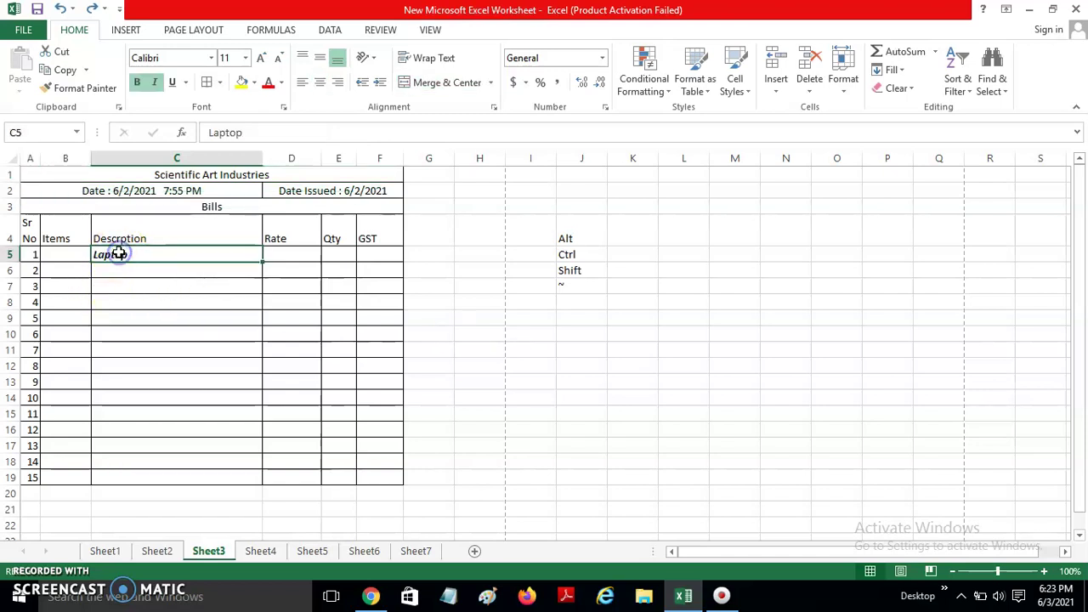
pyautogui.hotkey('ctrl', 'b')
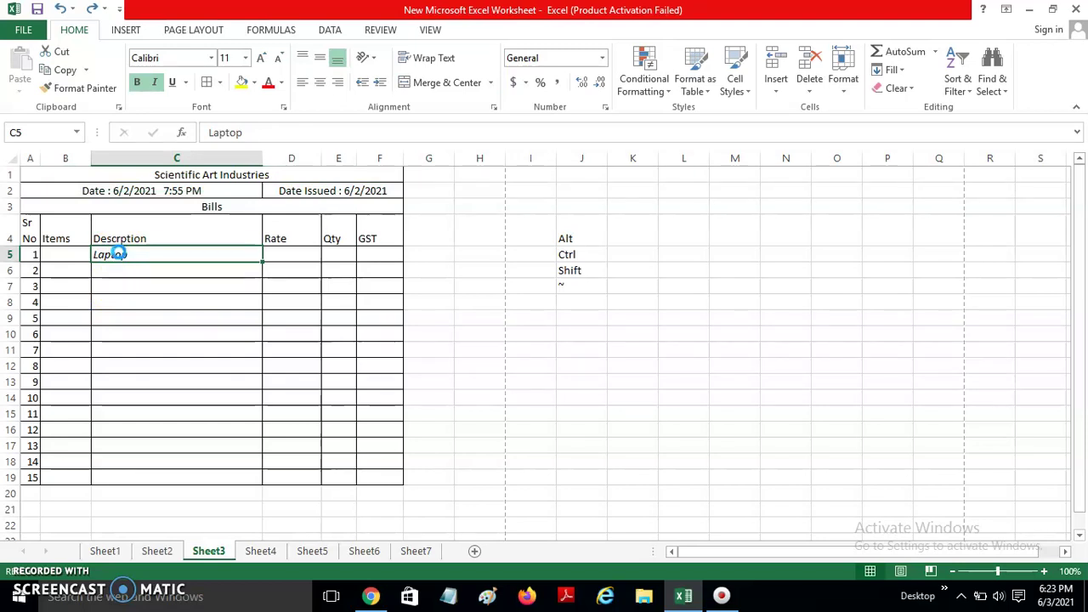
pyautogui.hotkey('ctrl', 'b')
# Create a new blank workbook and close it to return to the bill sheet.
pyautogui.hotkey('ctrl', 'n')
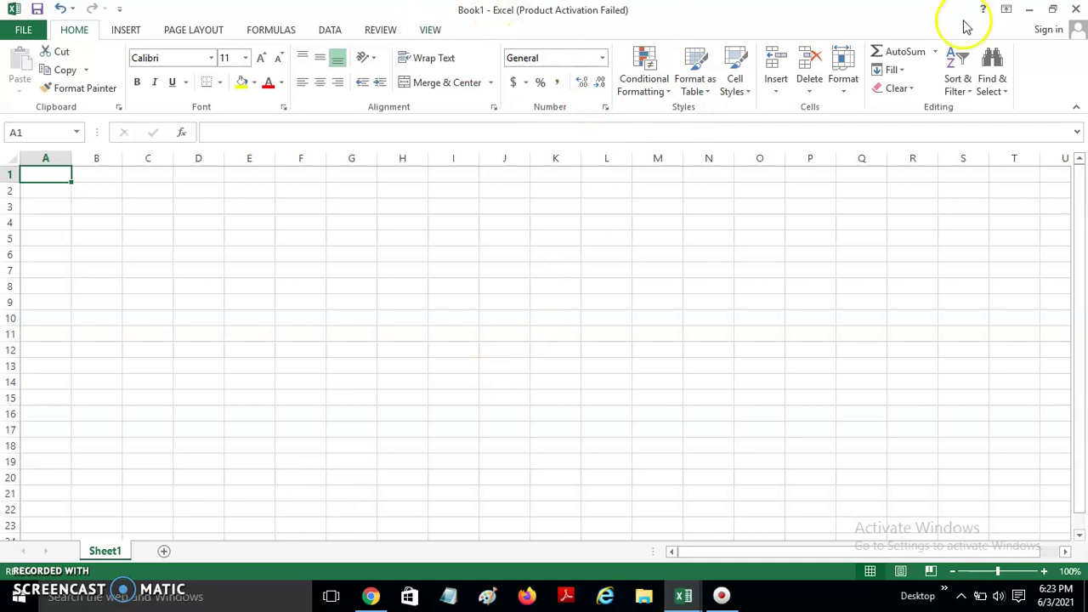
pyautogui.click(1076, 8)
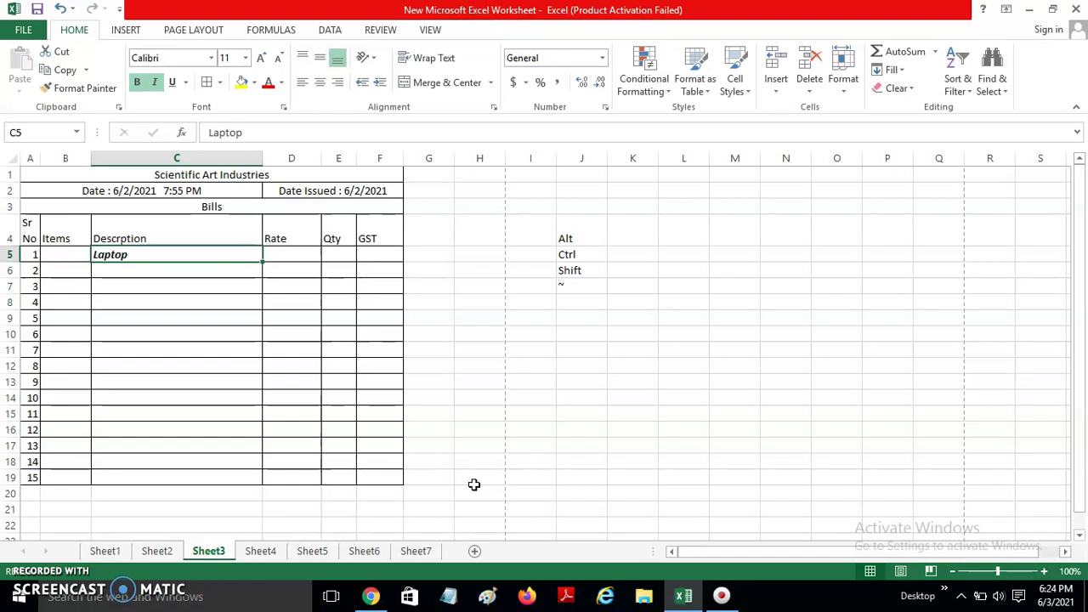
# Enter Laptop as the text to find in the sheet, close the search, and select cell C6.
pyautogui.hotkey('ctrl', 'f')
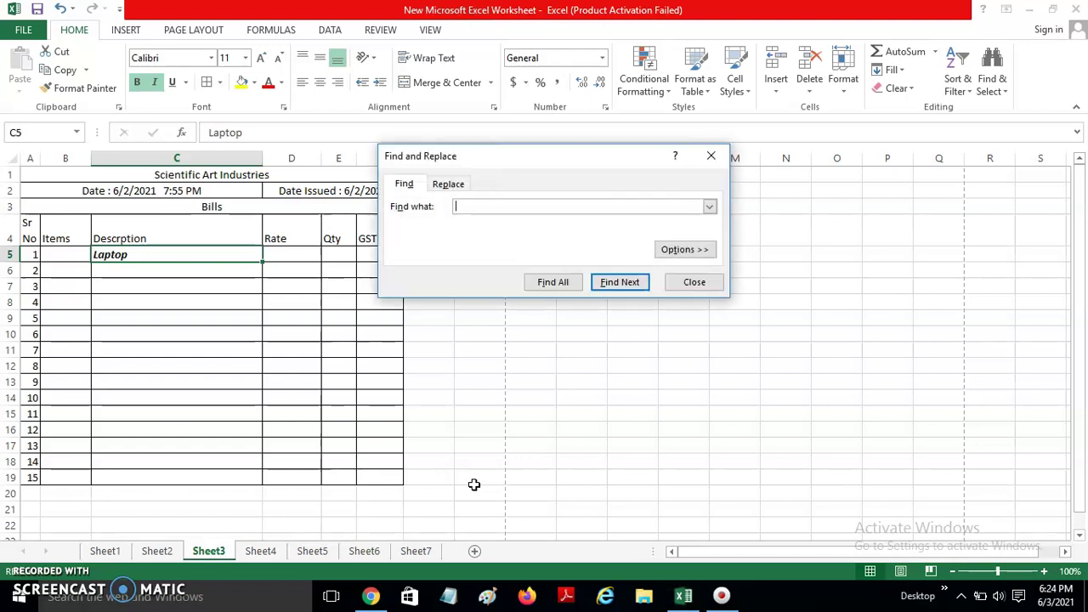
pyautogui.write('Lapop')
pyautogui.press('BackSpace')
pyautogui.write('top')
pyautogui.click(696, 290)
pyautogui.click(697, 291)
pyautogui.click(212, 277)
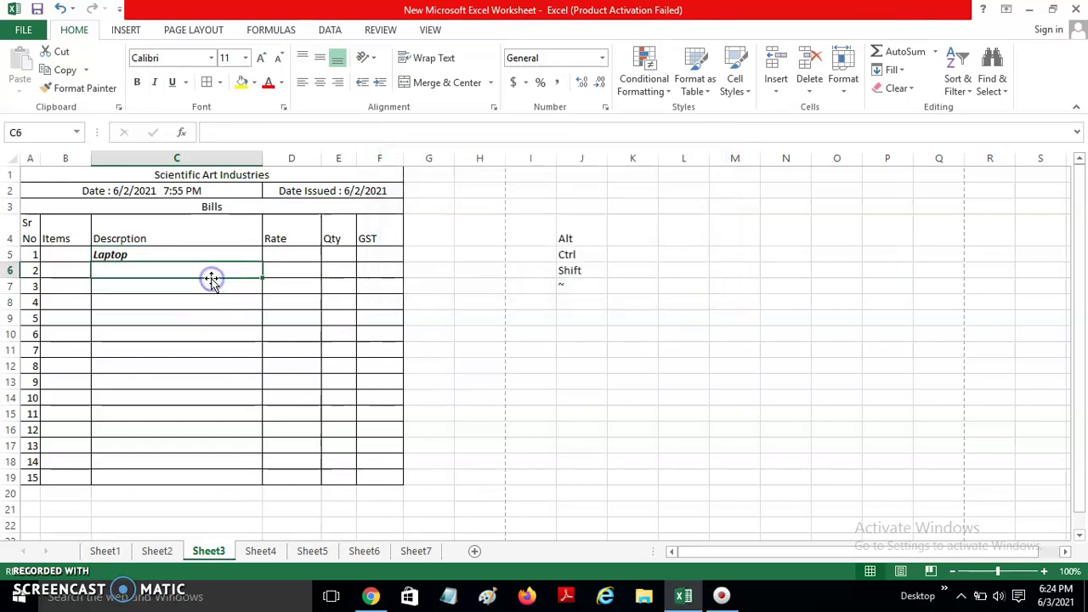
# Enter Laptop 2 as the description in cell C6.
pyautogui.write('Lap')
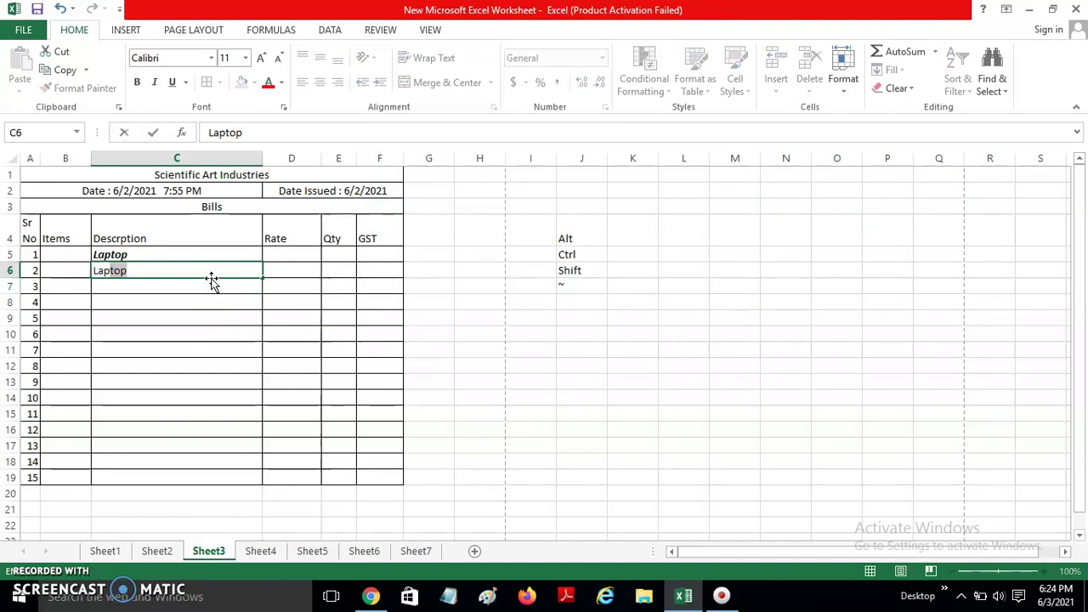
pyautogui.press('BackSpace')
pyautogui.write('top 2')
pyautogui.press('Return')
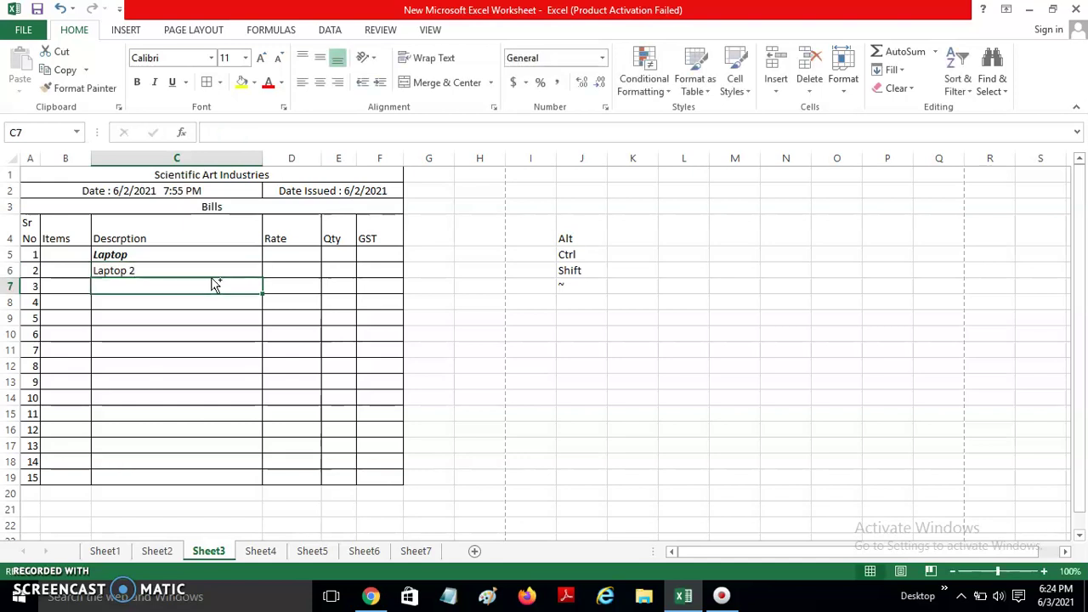
# Find Laptop and its next occurrence in the sheet, close the search, and briefly open and dismiss the Go To dialog.
pyautogui.hotkey('ctrl', 'f')
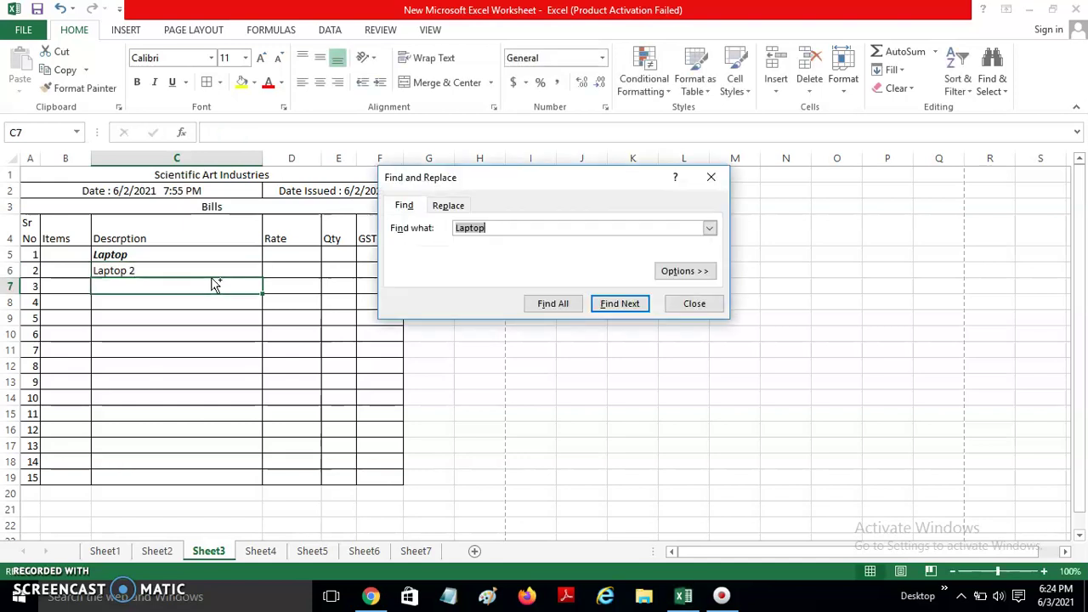
pyautogui.press('Return')
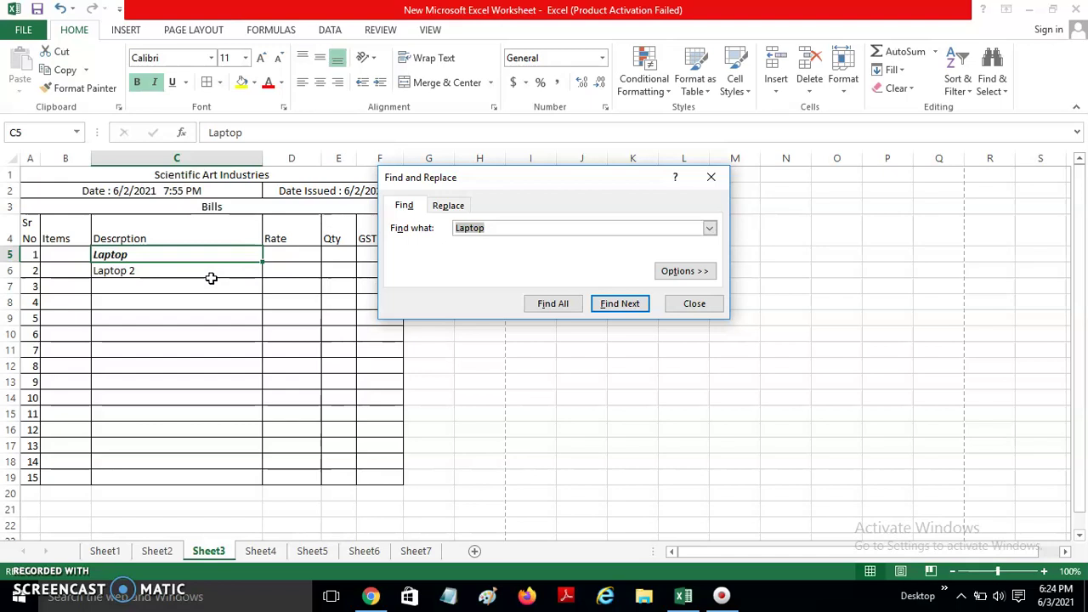
pyautogui.press('Return')
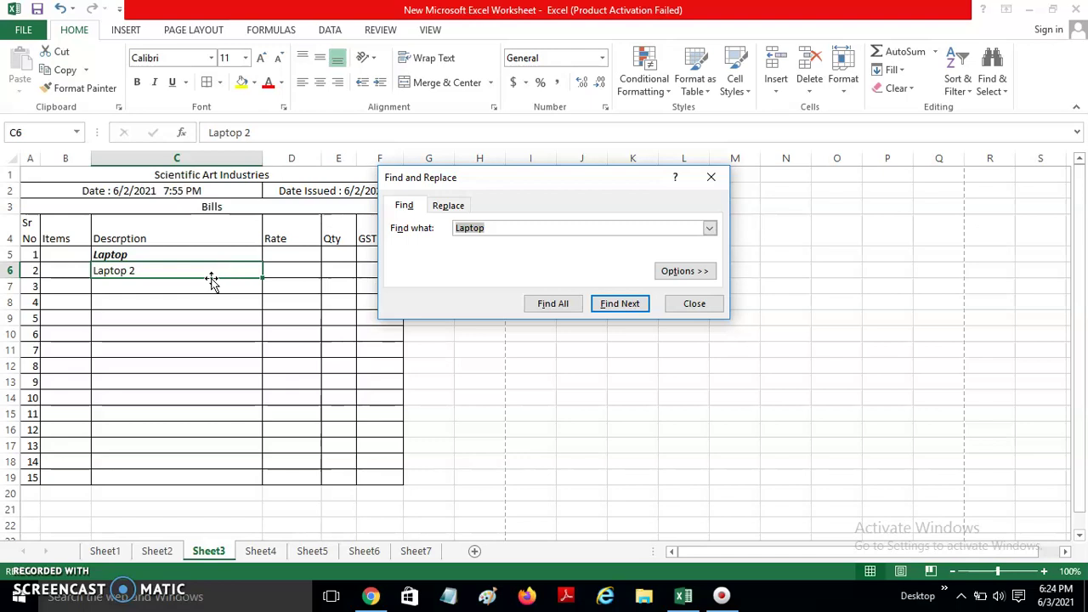
pyautogui.press('Escape')
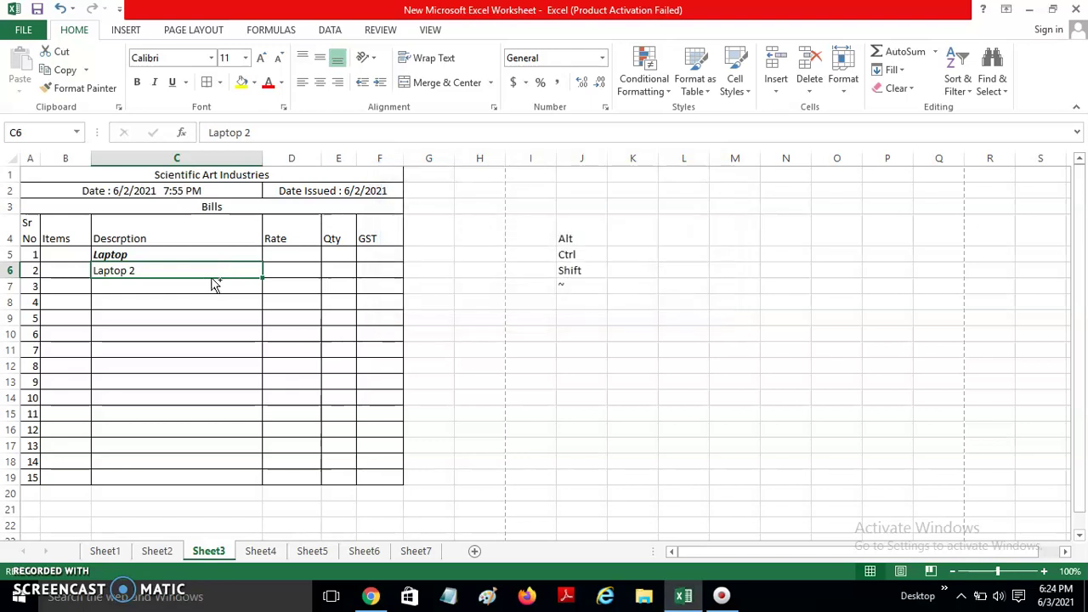
pyautogui.hotkey('ctrl', 'g')
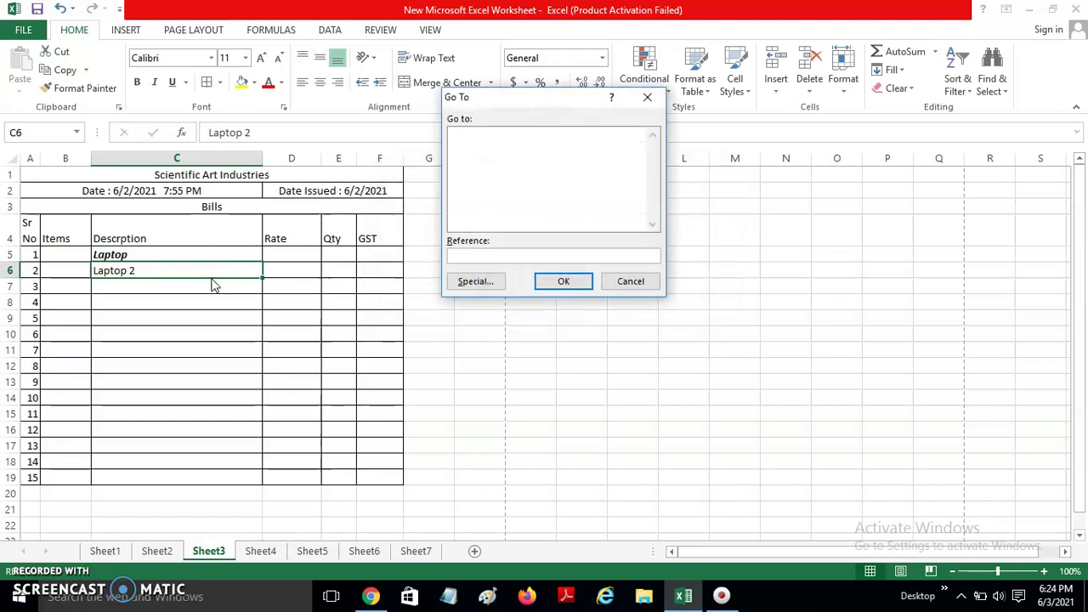
pyautogui.press('Escape')
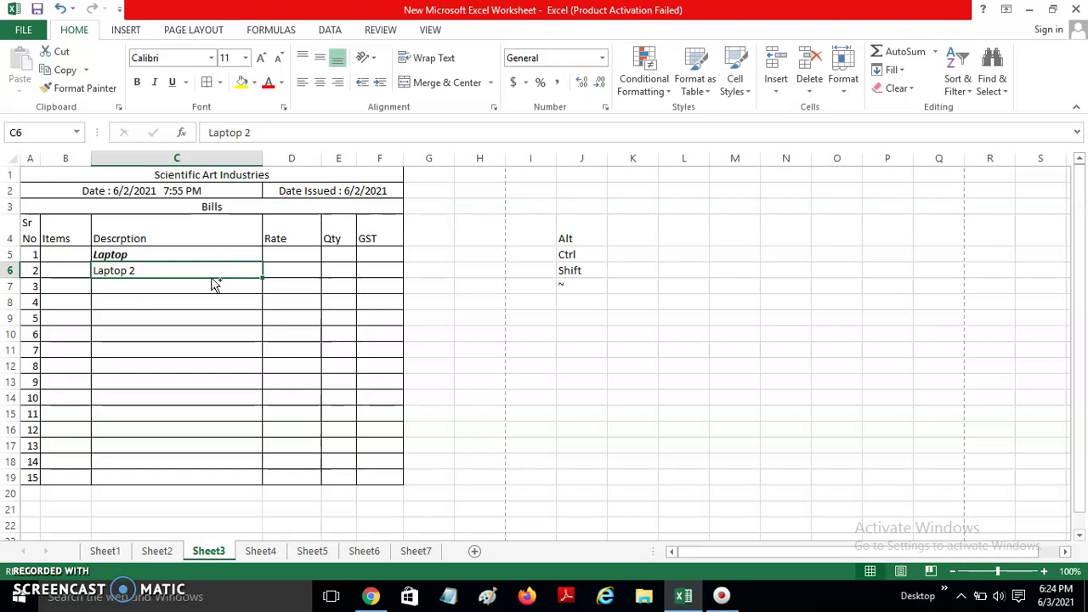
# Replace Laptop with Mouse in cells C6 and C5 one match at a time, close Find and Replace, and undo the replacements.
pyautogui.hotkey('ctrl', 'h')
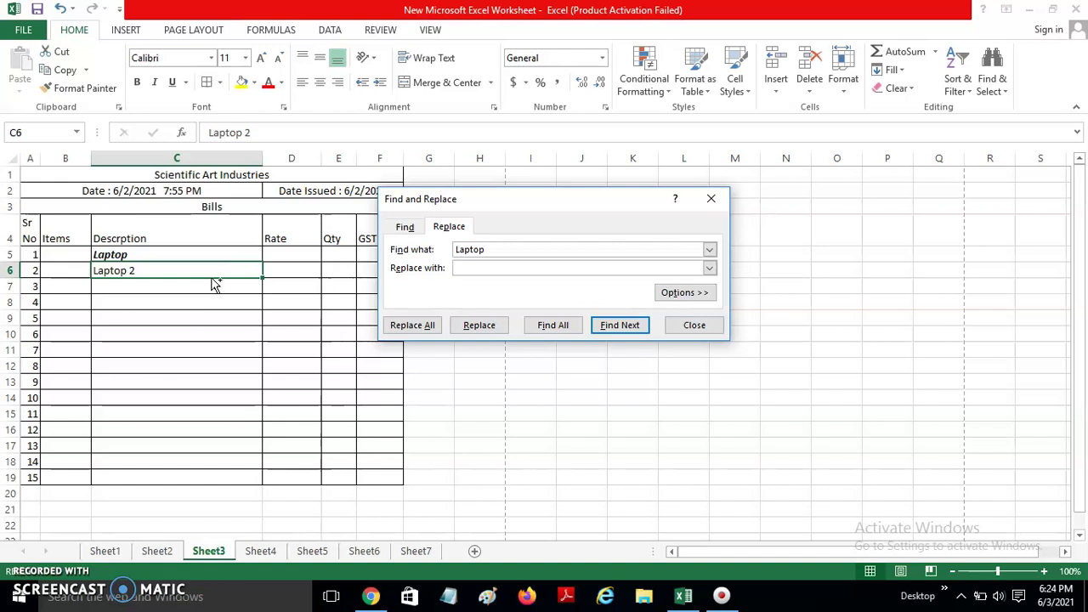
pyautogui.click(481, 270)
pyautogui.click(479, 249)
pyautogui.click(479, 267)
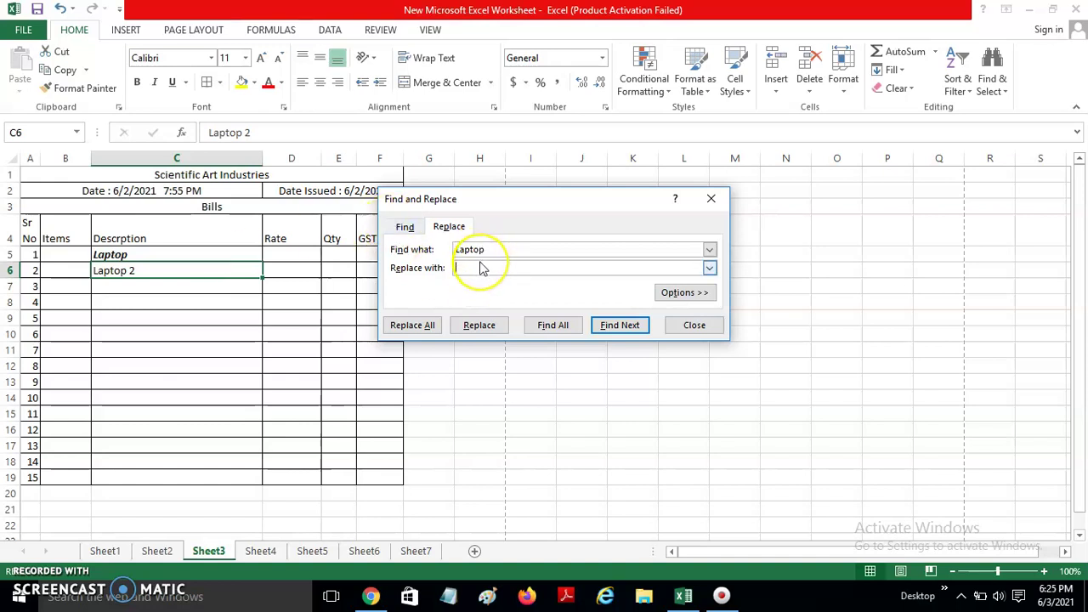
pyautogui.write('Mou')
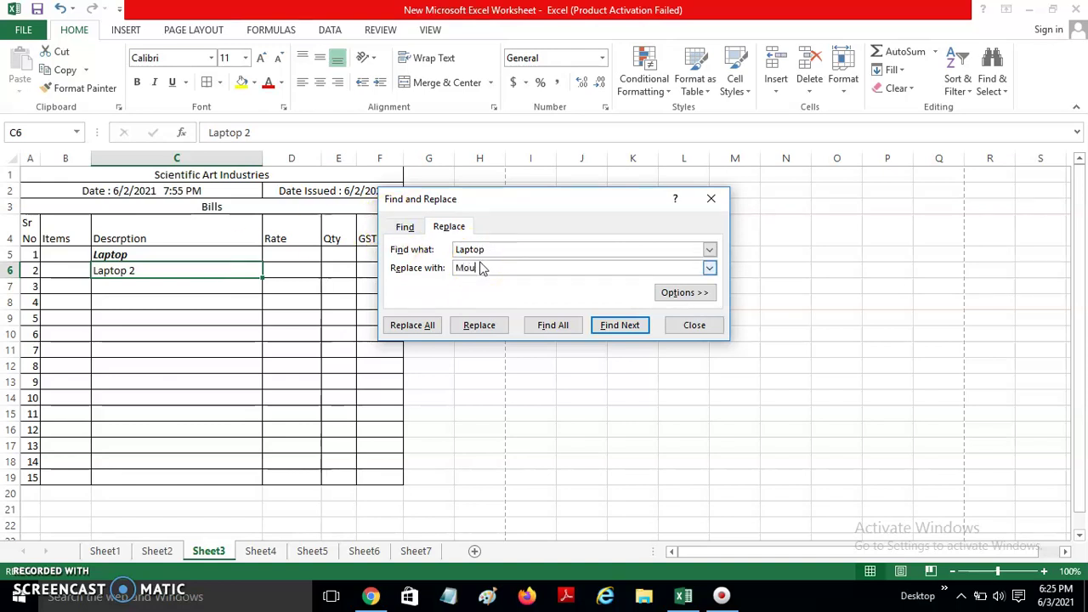
pyautogui.write('se')
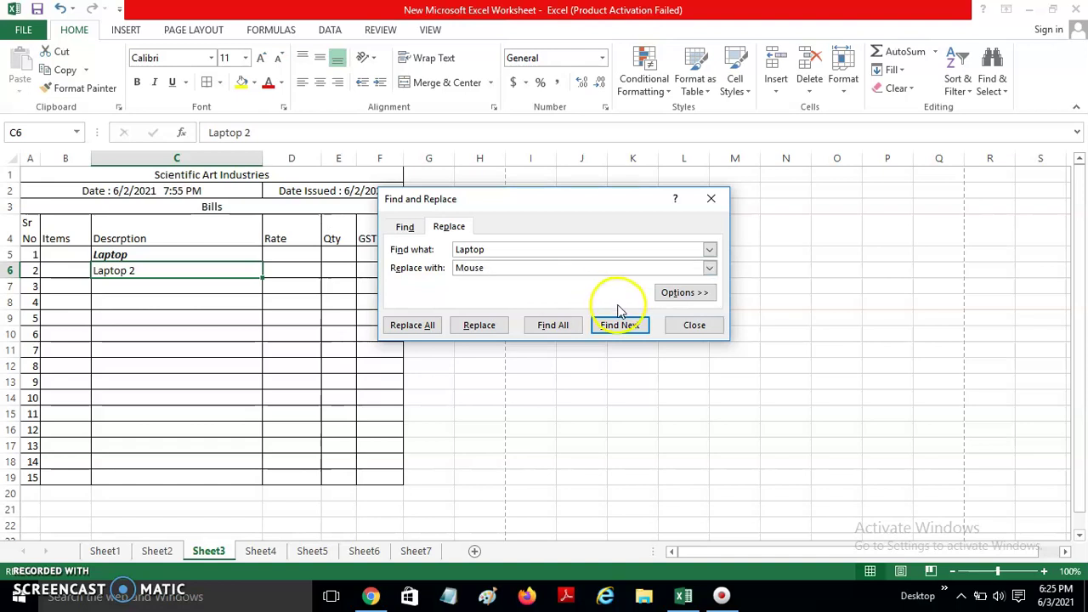
pyautogui.click(478, 326)
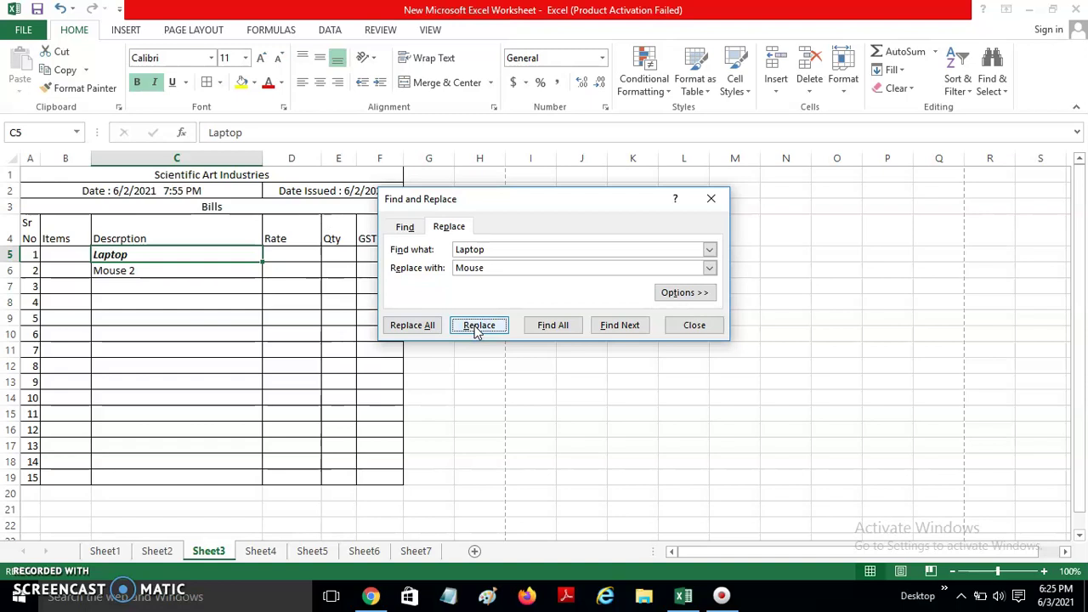
pyautogui.click(478, 326)
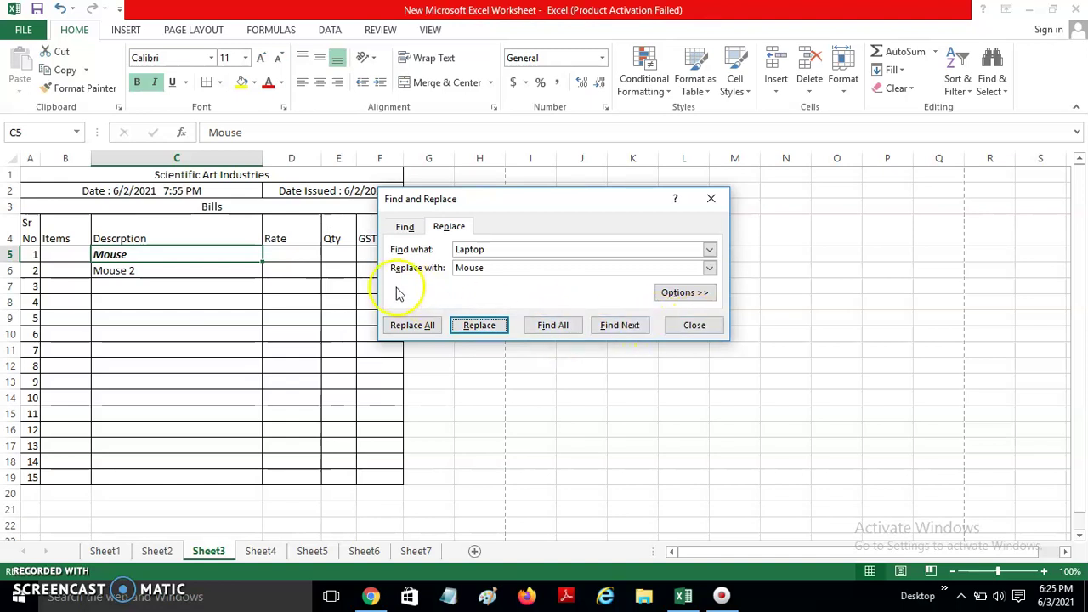
pyautogui.press('Tab')
pyautogui.press('Tab')
pyautogui.press('Tab')
pyautogui.hotkey('shift', 'Tab')
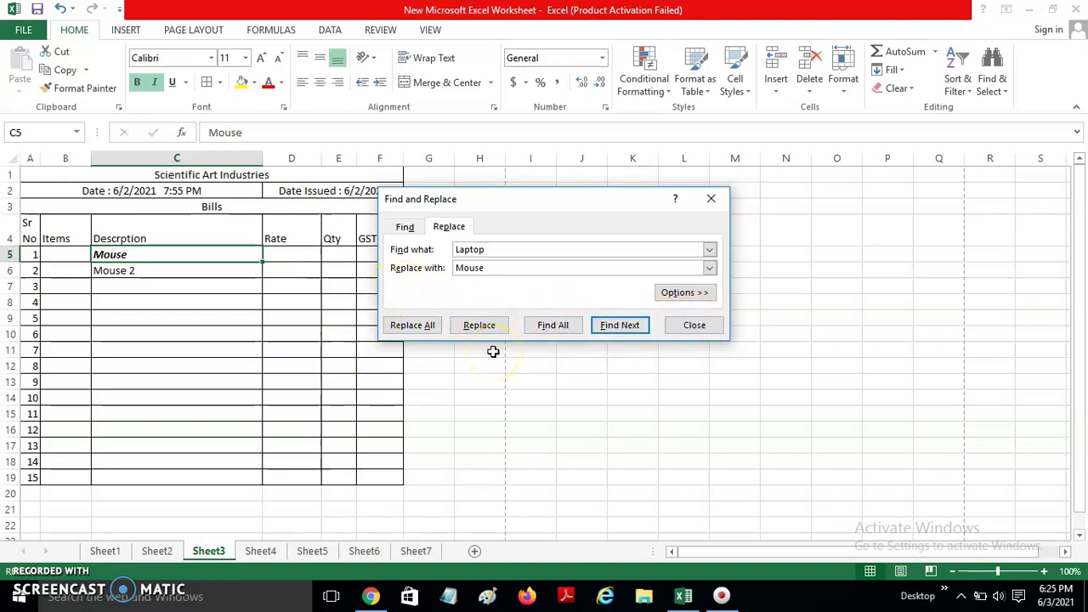
pyautogui.click(695, 326)
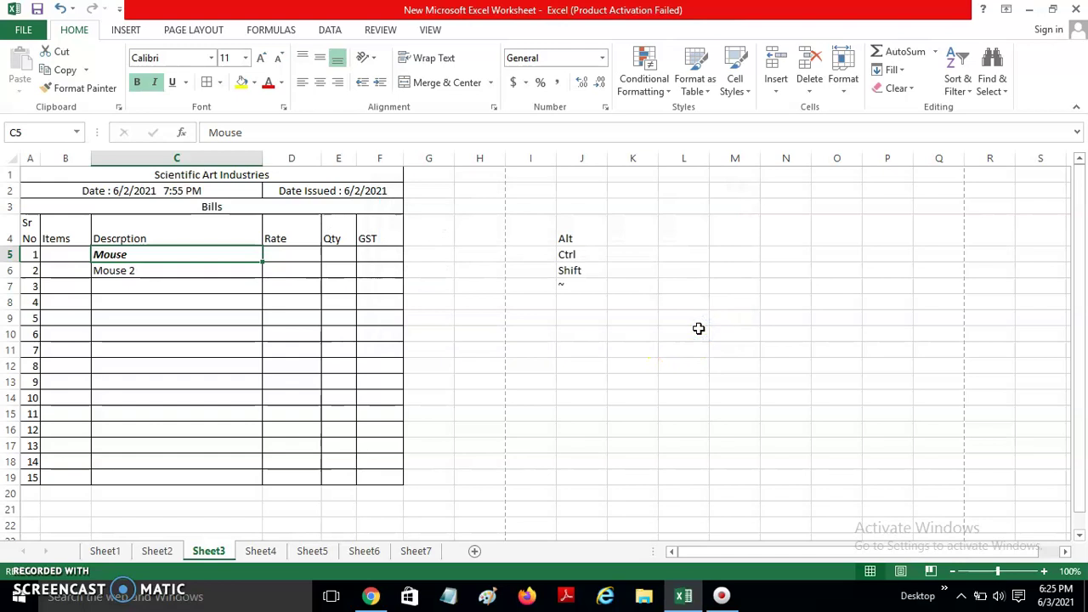
pyautogui.hotkey('ctrl', 'z')
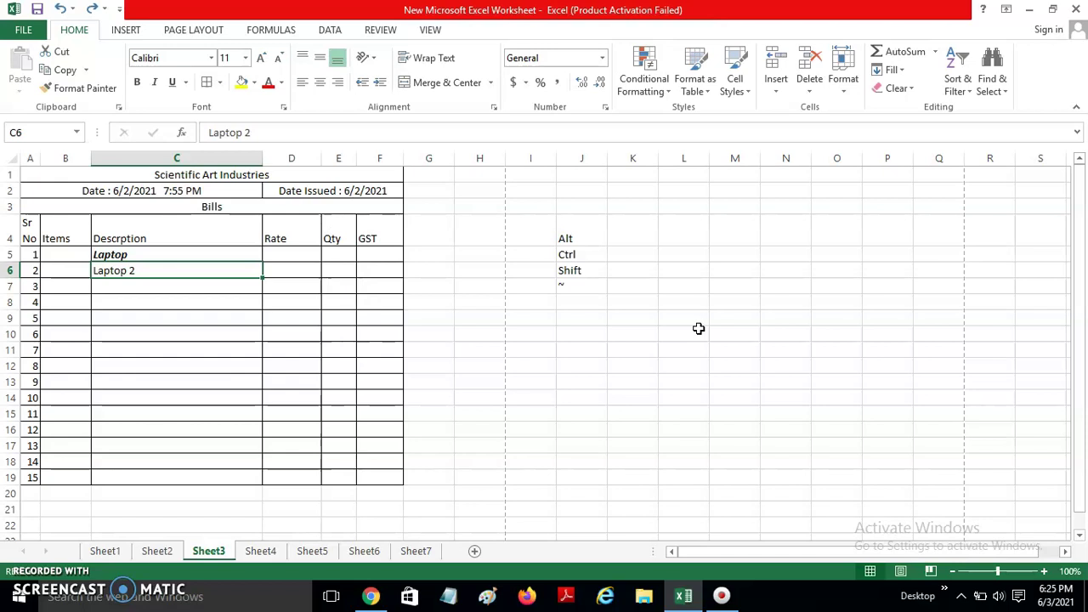
# Open the Insert Hyperlink dialog for cell C6 twice, closing it each time without adding a link.
pyautogui.click(273, 34)
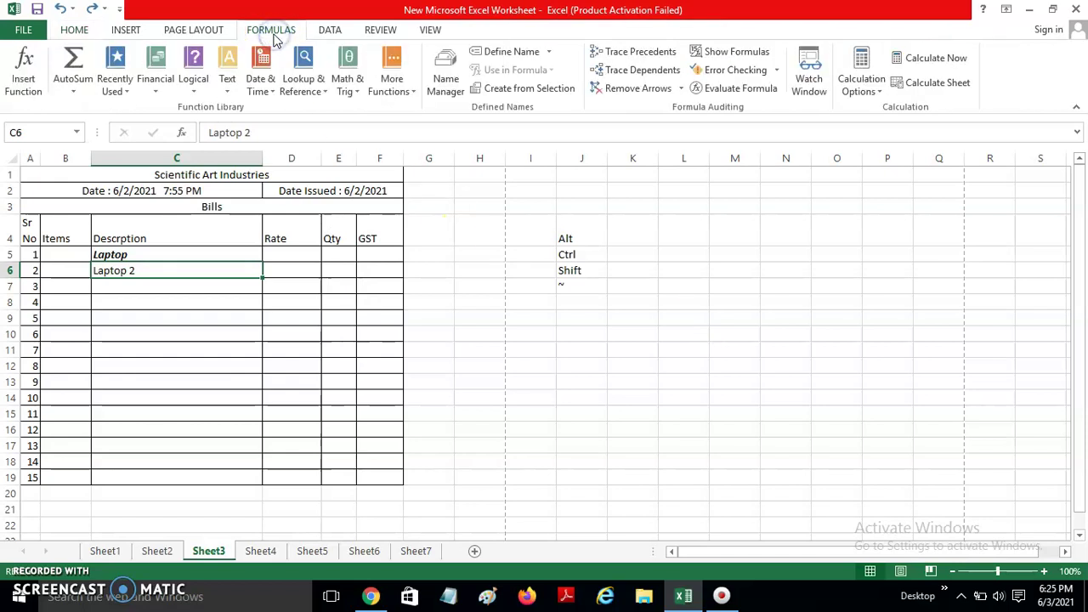
pyautogui.click(128, 31)
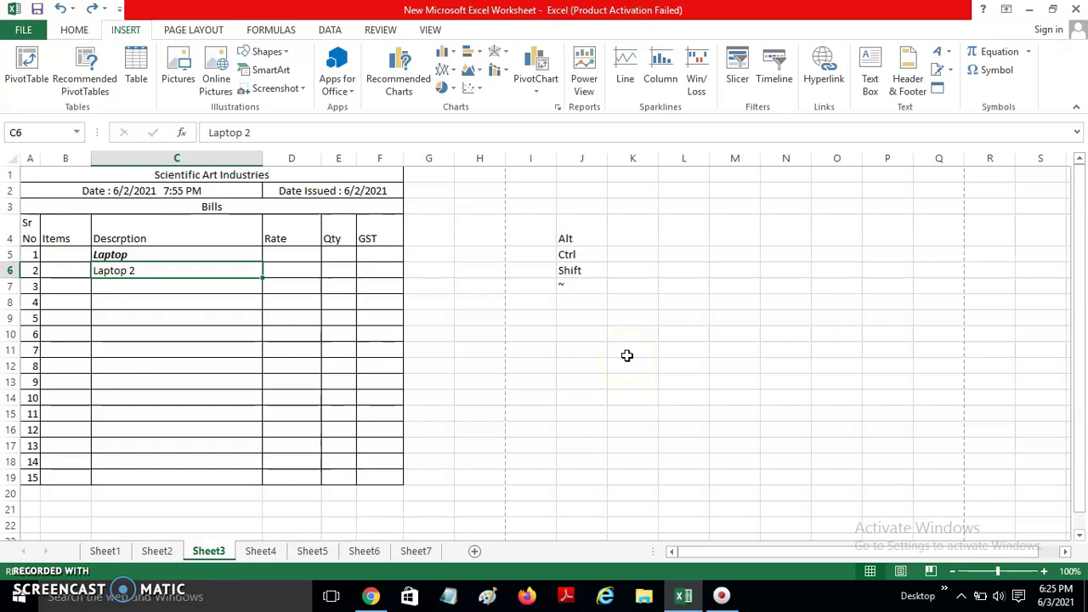
pyautogui.hotkey('ctrl', 'k')
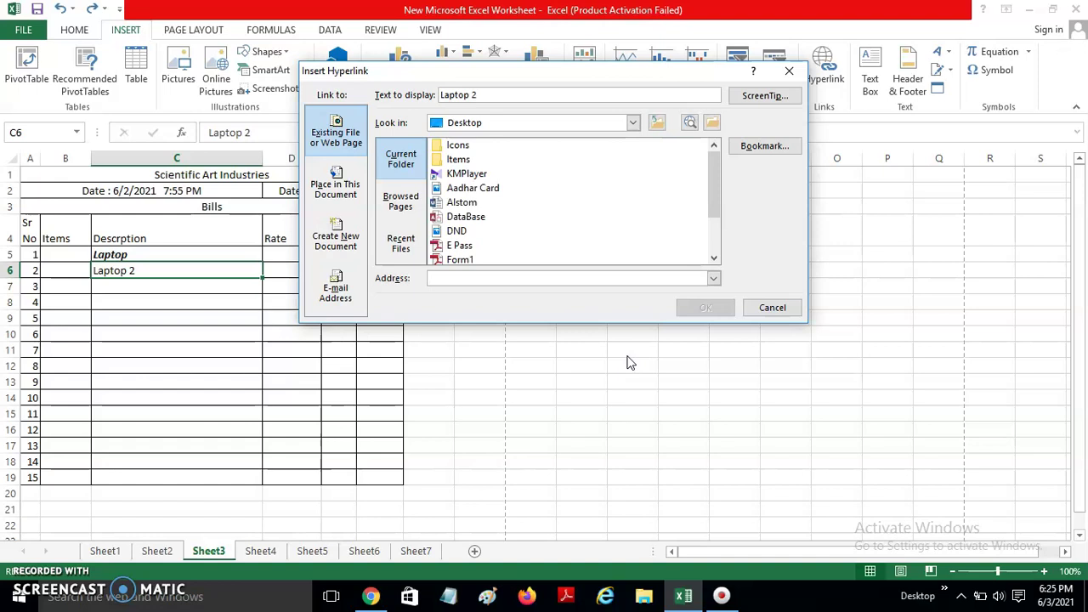
pyautogui.click(780, 307)
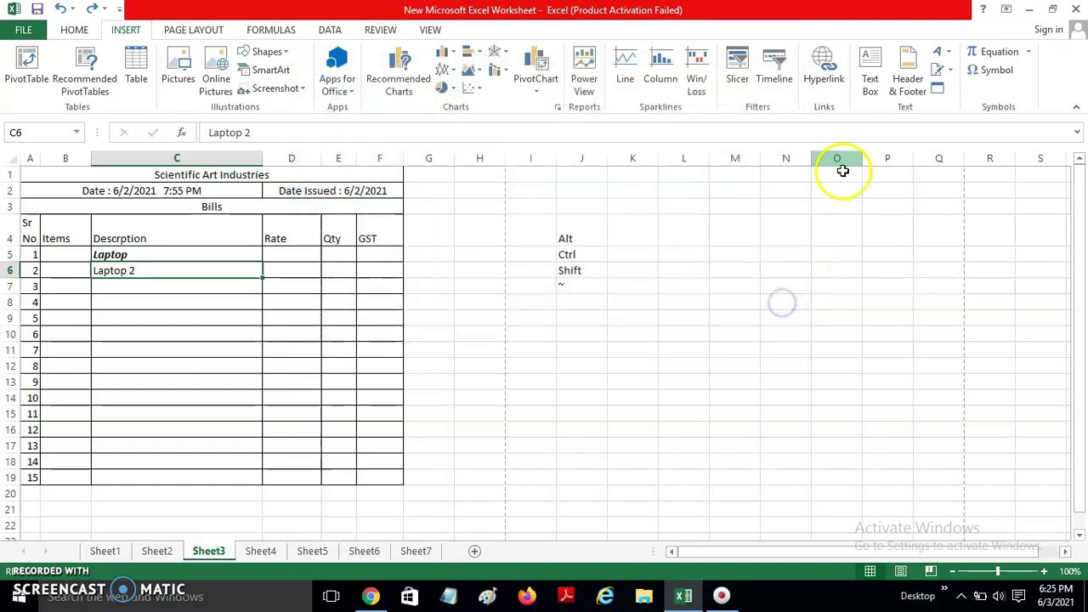
pyautogui.click(841, 82)
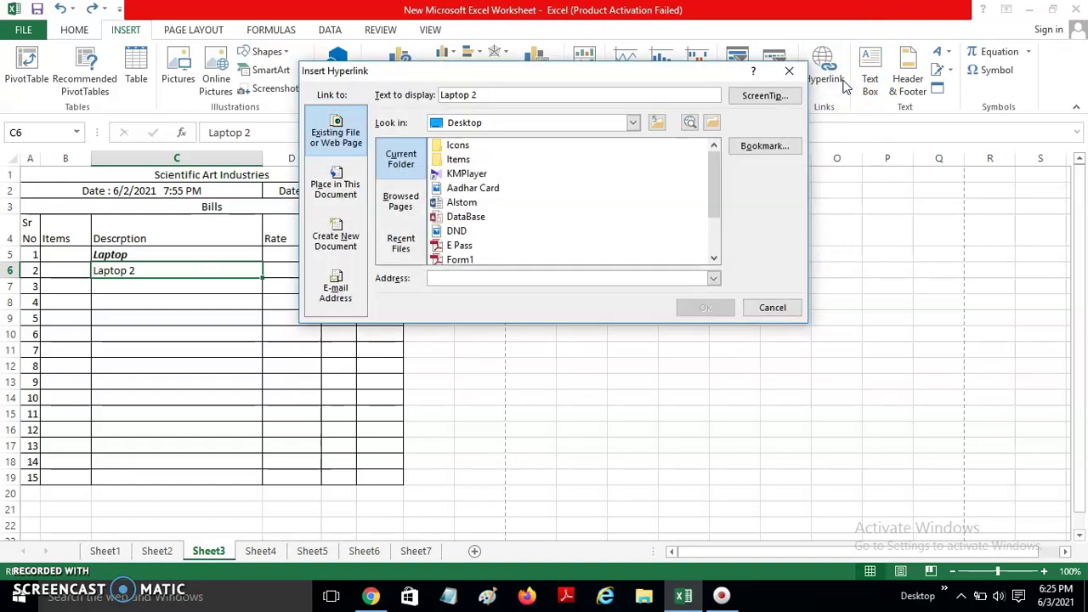
pyautogui.click(788, 73)
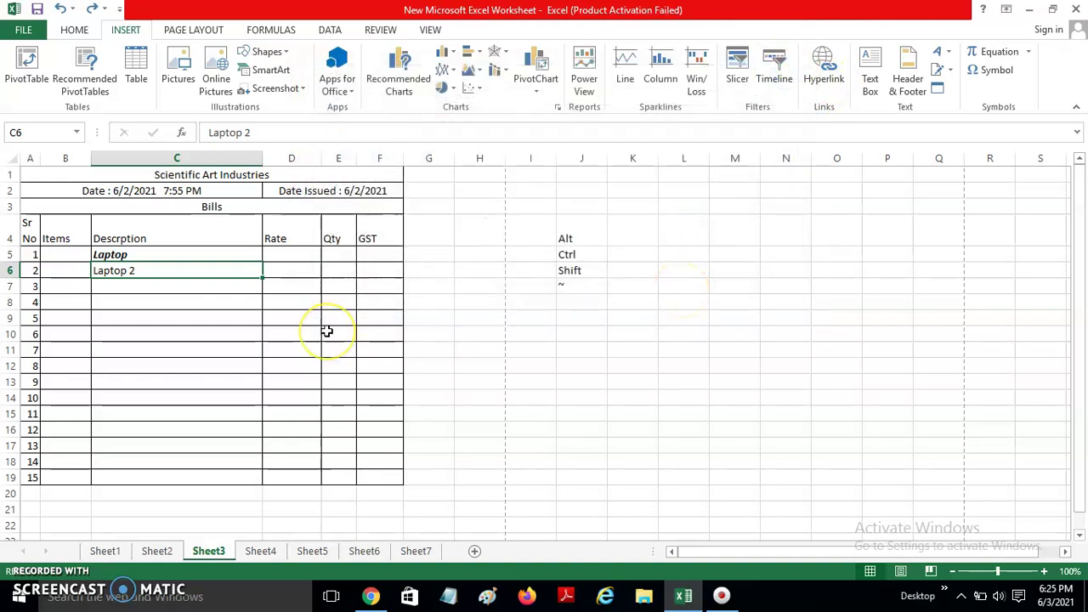
# Convert the bill's header range A4:F4 into a table with My table has headers unticked, and undo the conversion.
pyautogui.press('Up')
pyautogui.press('Up')
pyautogui.press('Left')
pyautogui.press('Left')
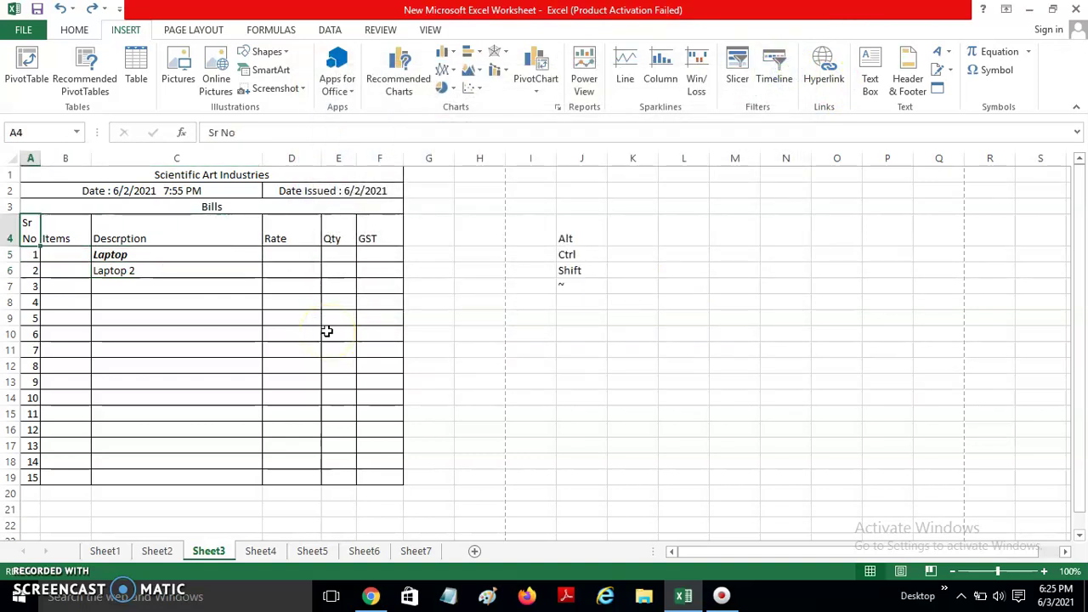
pyautogui.hotkey('shift', 'Right')
pyautogui.hotkey('shift', 'Right')
pyautogui.hotkey('shift', 'Right')
pyautogui.hotkey('shift', 'Right')
pyautogui.hotkey('shift', 'Right')
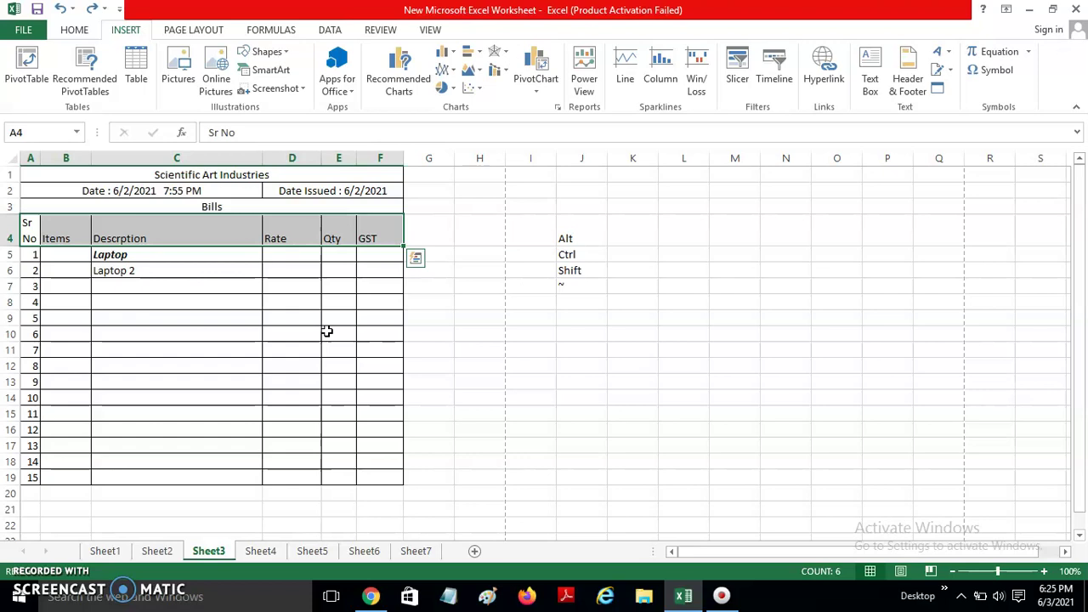
pyautogui.hotkey('ctrl', 't')
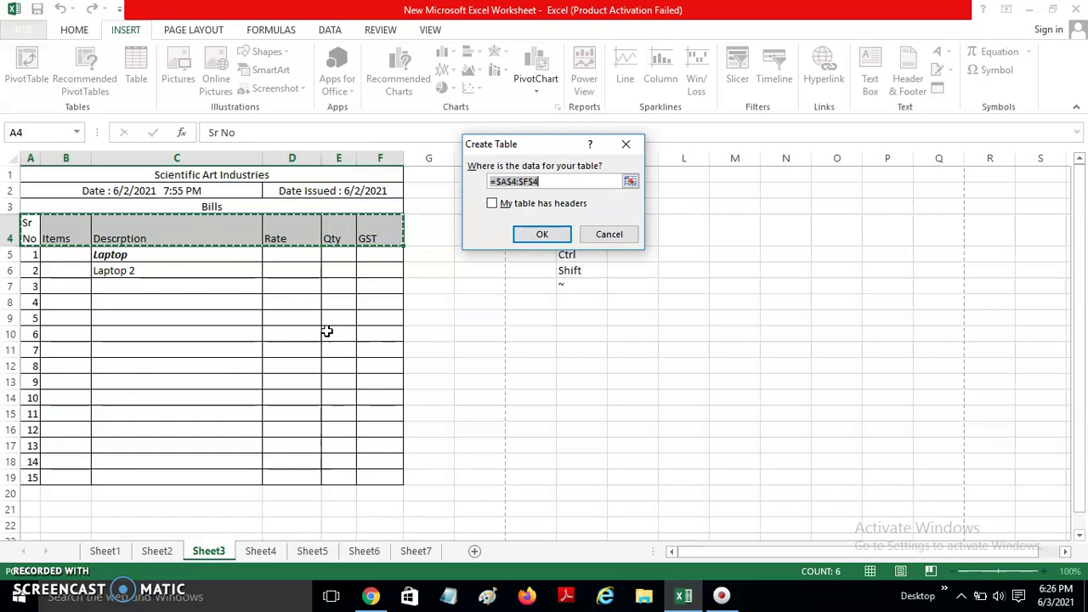
pyautogui.press('Return')
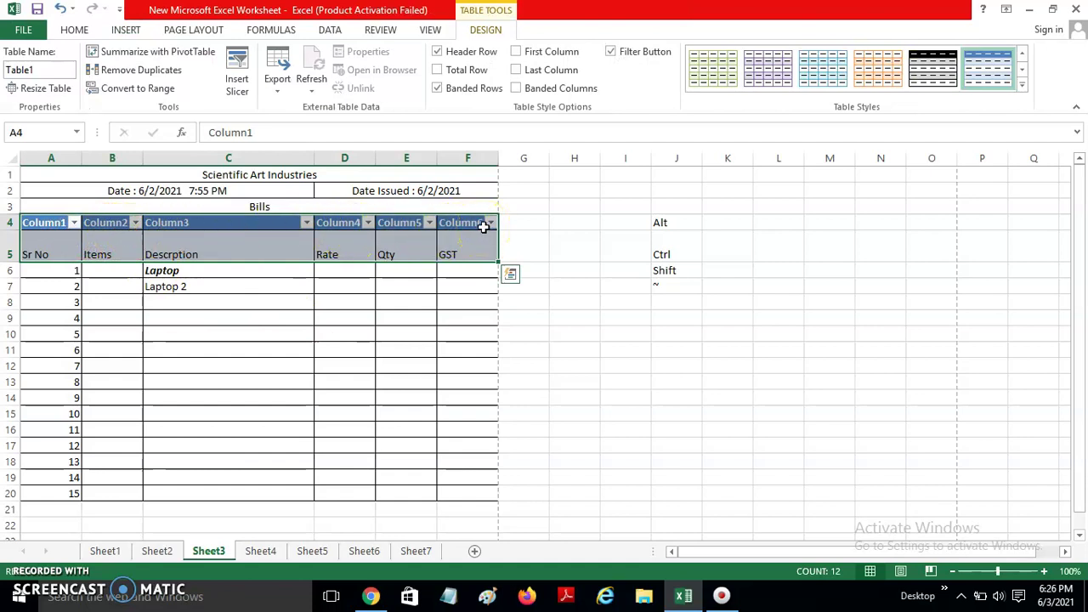
pyautogui.hotkey('ctrl', 'z')
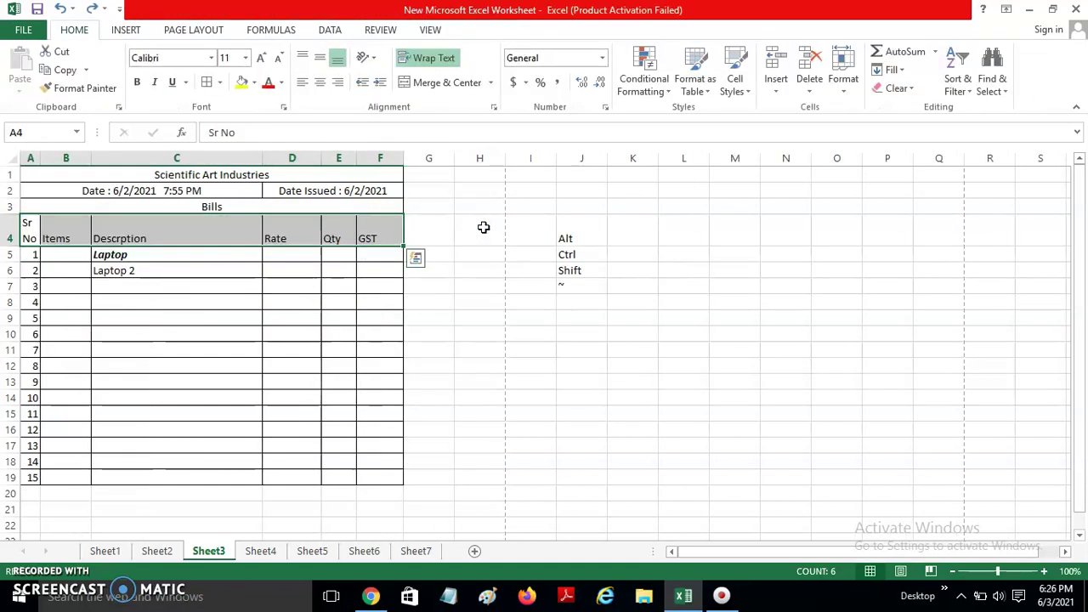
pyautogui.hotkey('ctrl', 'z')
# Turn on filters for the bill's header cells A4:F4.
pyautogui.hotkey('shift', 'Right')
pyautogui.hotkey('shift', 'Right')
pyautogui.hotkey('shift', 'Right')
pyautogui.hotkey('shift', 'Right')
pyautogui.hotkey('shift', 'Right')
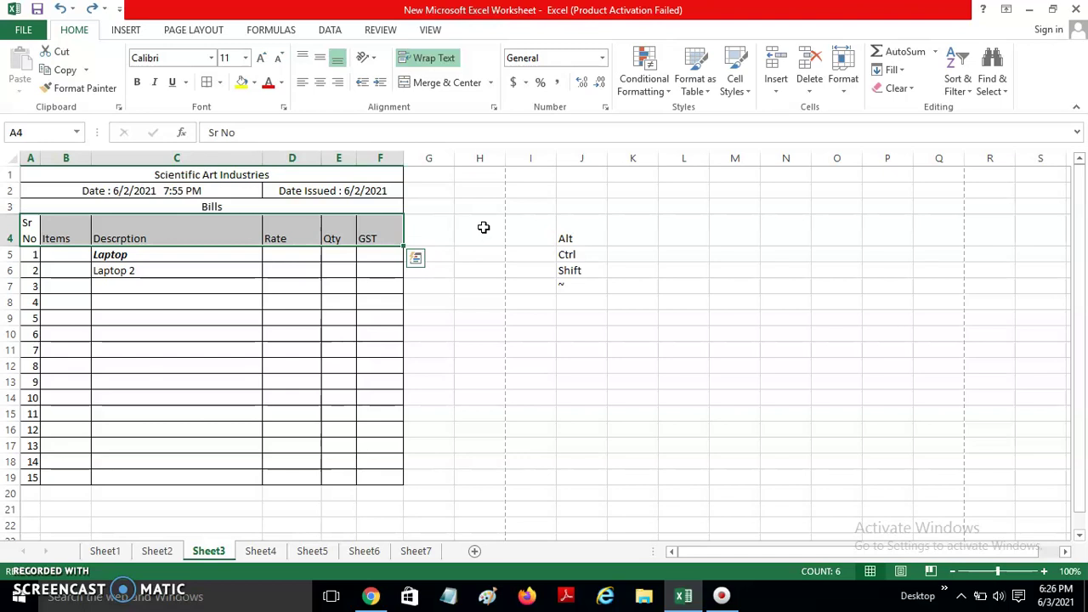
pyautogui.hotkey('ctrl', 'shift', 'l')
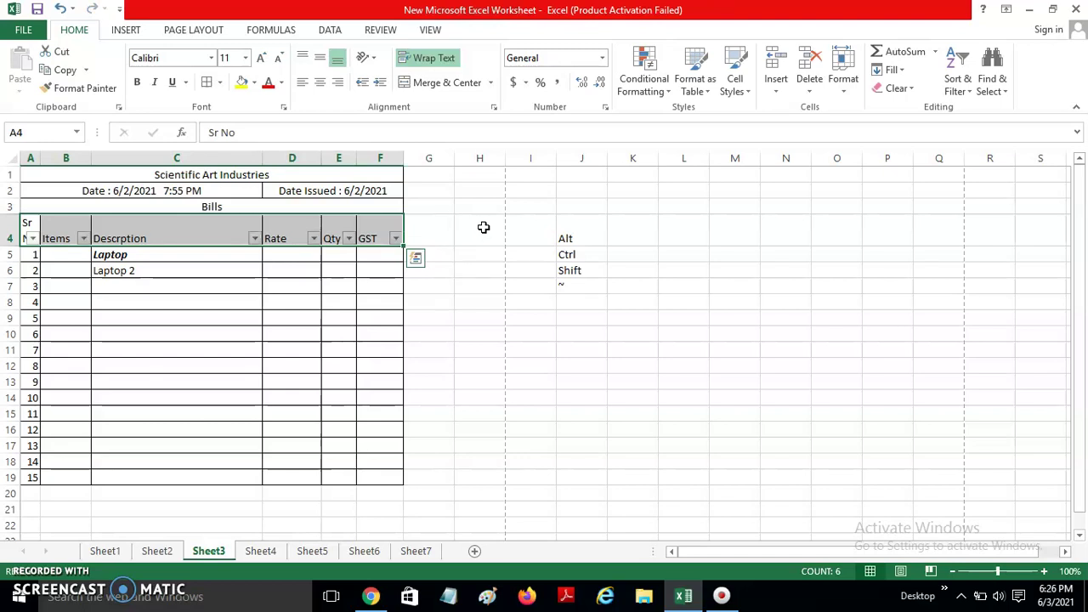
# Open the filter list of the Descrption header in C4, review its sort and filter options, and close it without filtering.
pyautogui.press('Right')
pyautogui.press('Right')
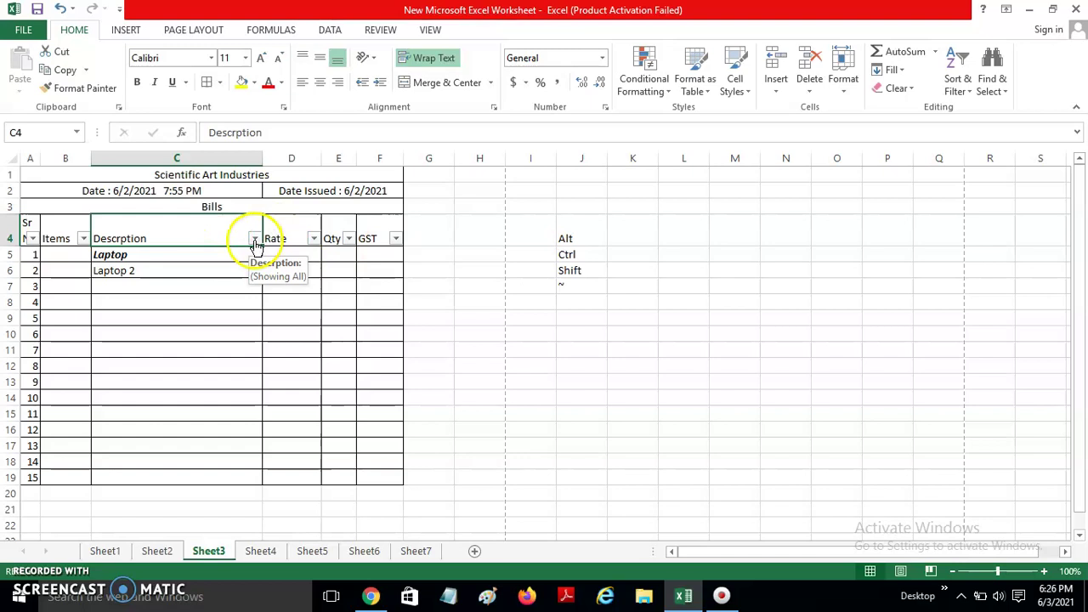
pyautogui.press('Left')
pyautogui.press('Right')
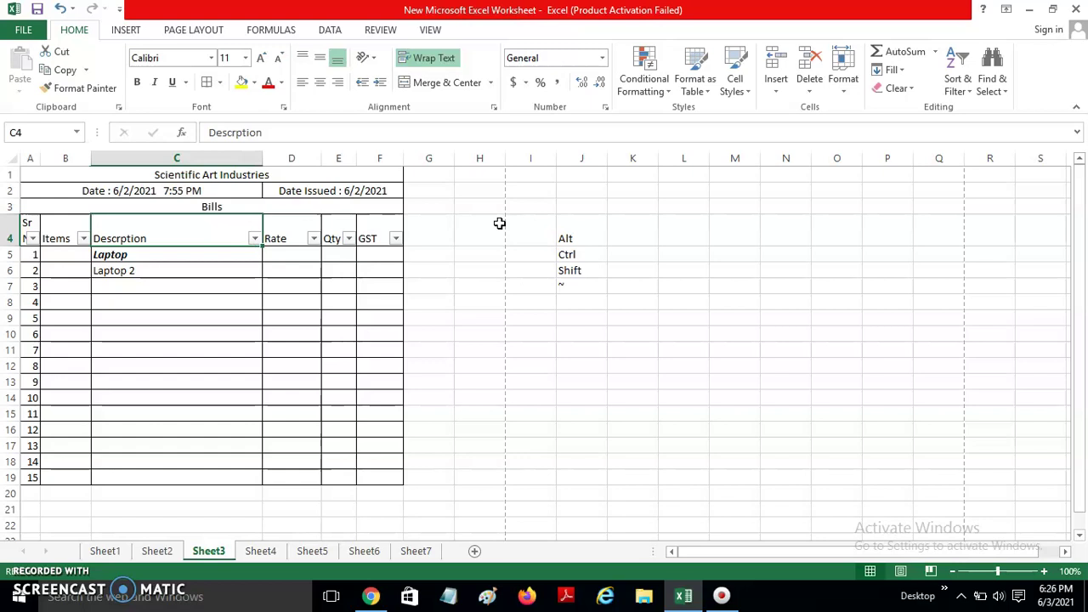
pyautogui.hotkey('alt', 'Down')
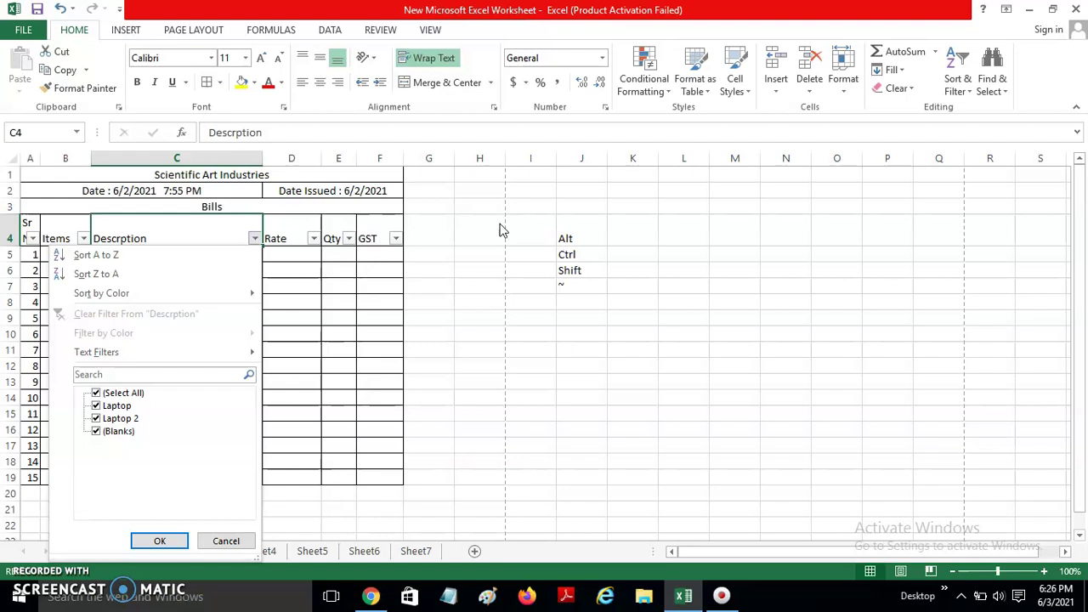
pyautogui.press('Tab')
pyautogui.hotkey('shift', 'Tab')
pyautogui.hotkey('shift', 'Tab')
pyautogui.hotkey('shift', 'Tab')
pyautogui.press('Tab')
pyautogui.press('Down')
pyautogui.press('Down')
pyautogui.press('Down')
pyautogui.press('Up')
pyautogui.press('Up')
pyautogui.press('Up')
pyautogui.press('Up')
pyautogui.press('Escape')
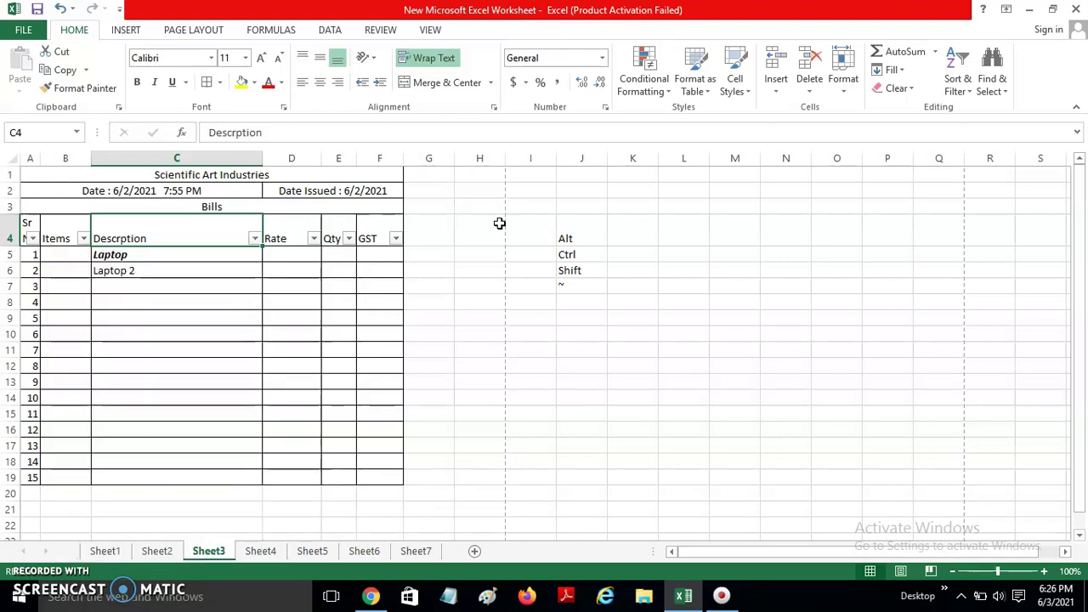
pyautogui.click(255, 241)
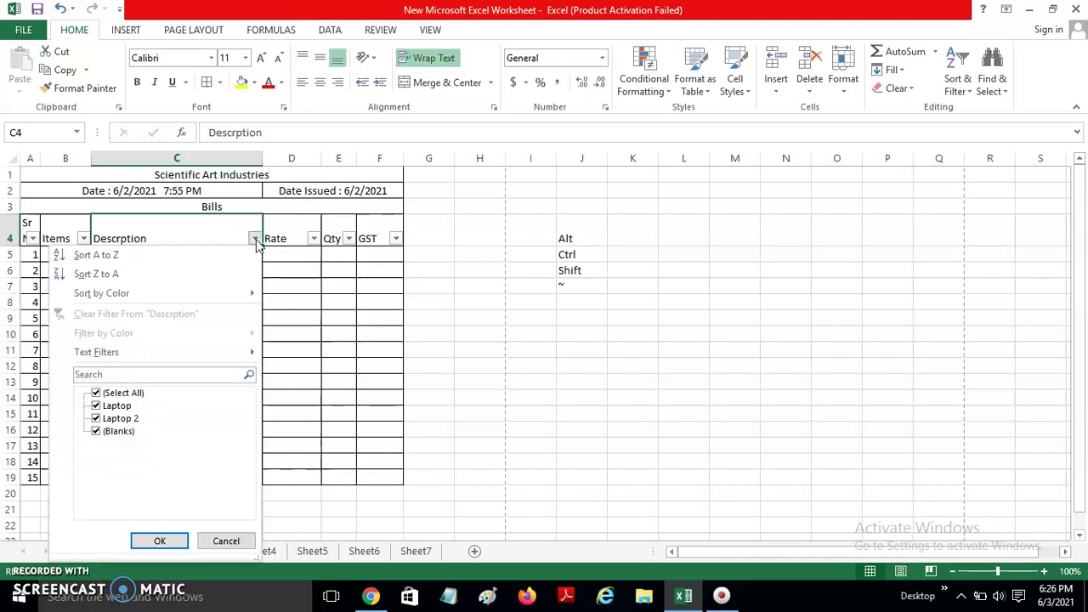
pyautogui.click(255, 241)
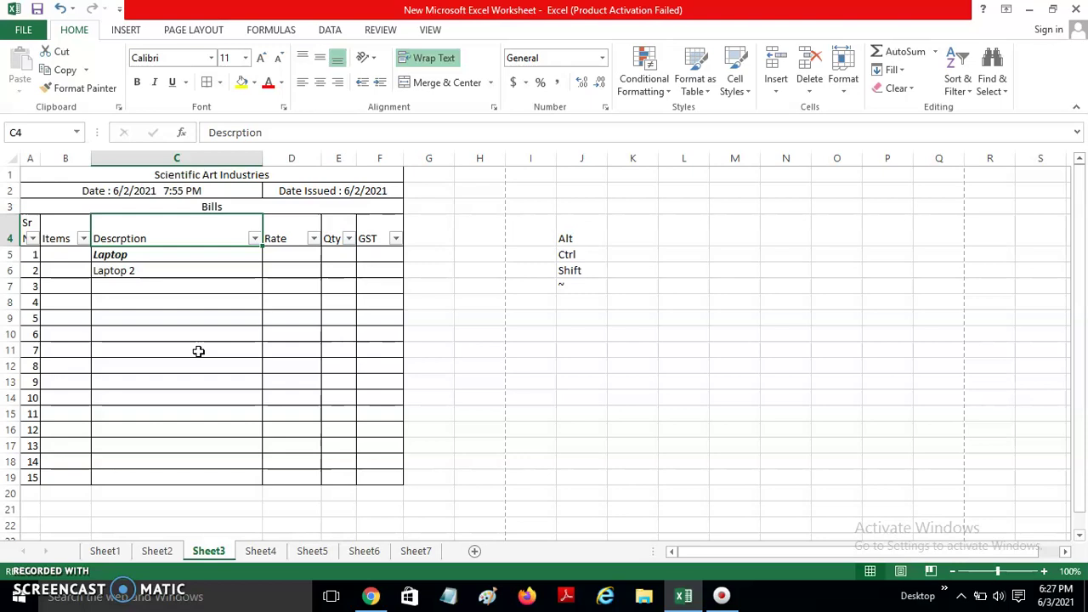
# Select cell A5 and look through the ribbon's Home, Insert and Page Layout commands.
pyautogui.press('Up')
pyautogui.press('Down')
pyautogui.press('Down')
pyautogui.press('Left')
pyautogui.press('Left')
pyautogui.press('Left')
pyautogui.press('Left')
pyautogui.press('Left')
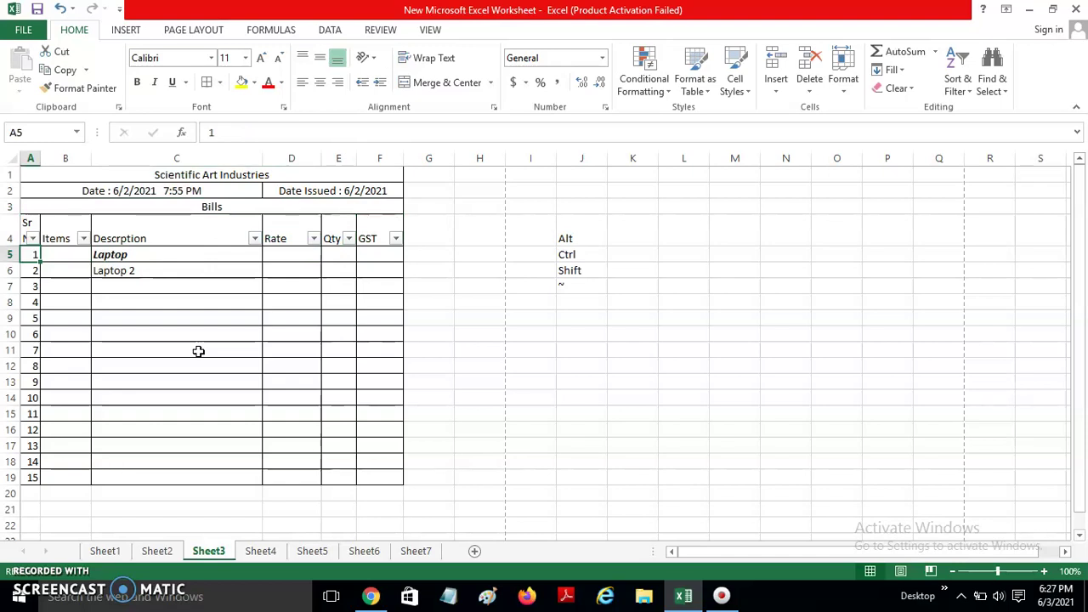
pyautogui.press('alt')
pyautogui.press('h')
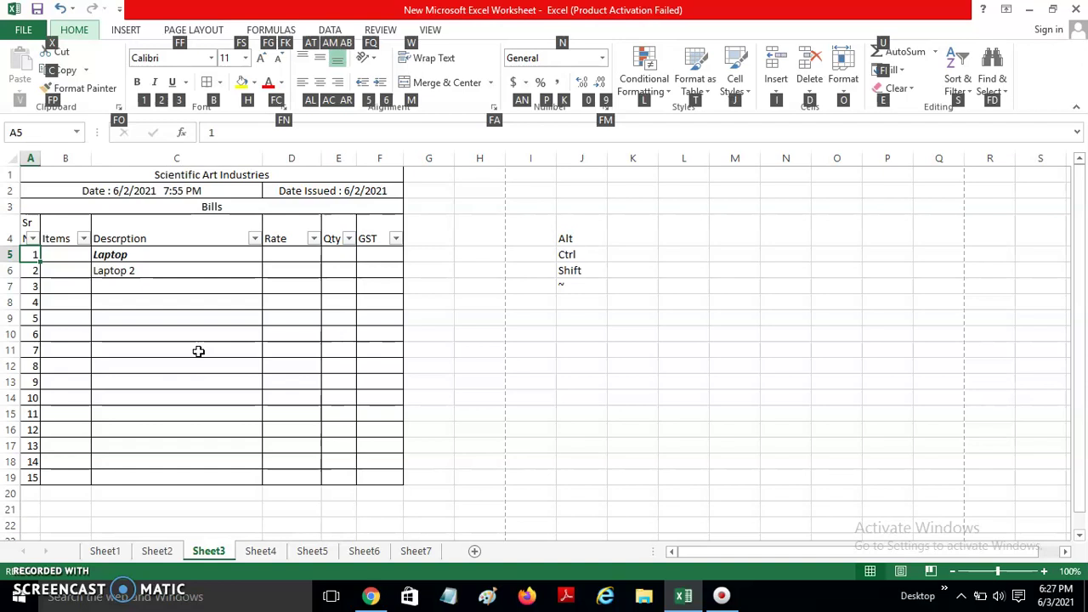
pyautogui.press('Escape')
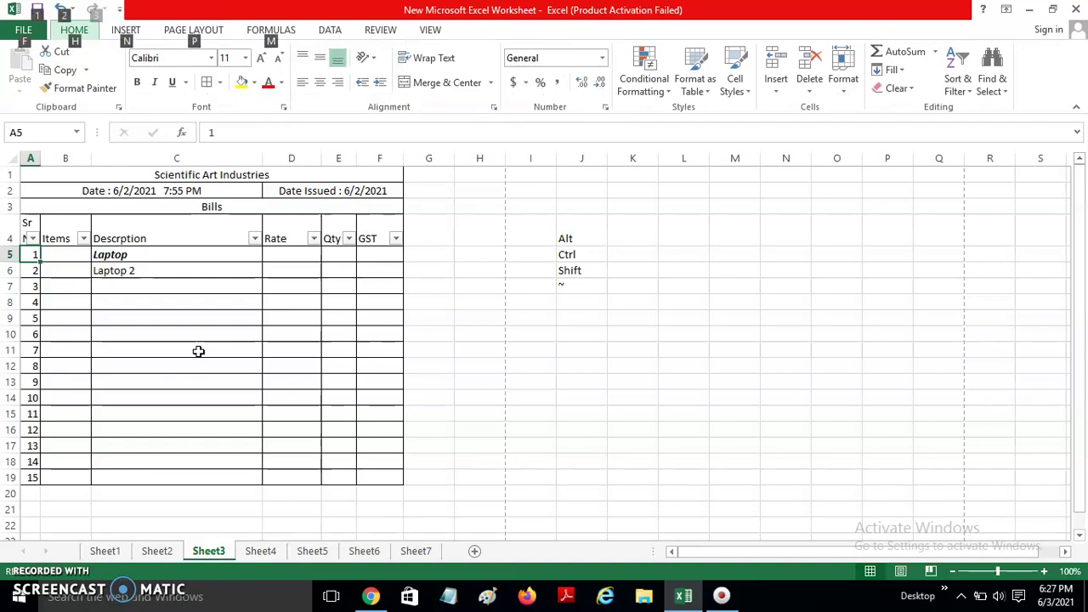
pyautogui.press('Escape')
pyautogui.press('Right')
pyautogui.press('Right')
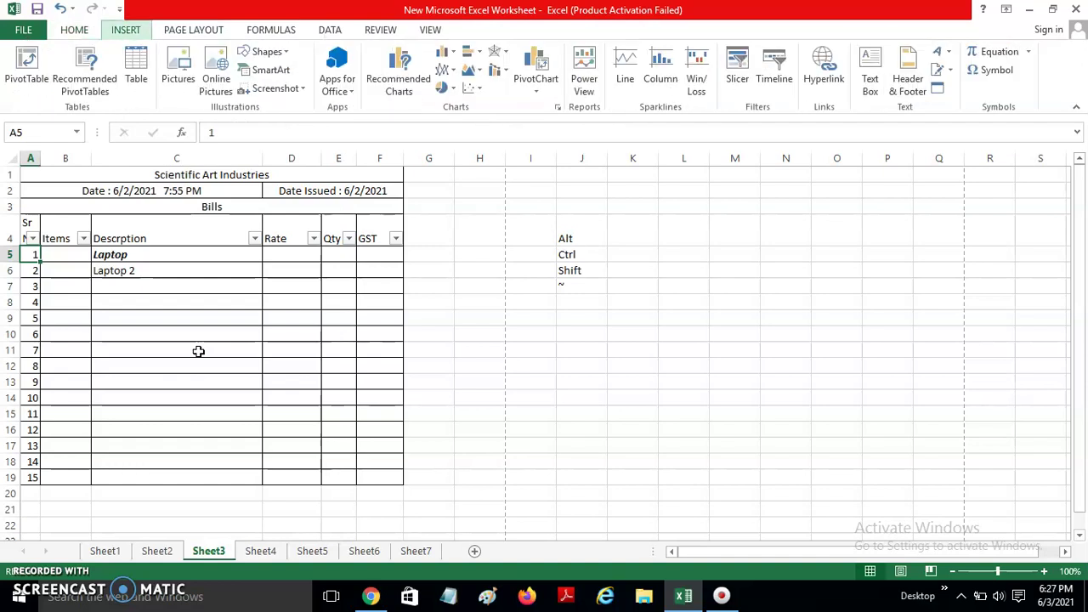
pyautogui.press('Right')
pyautogui.press('Right')
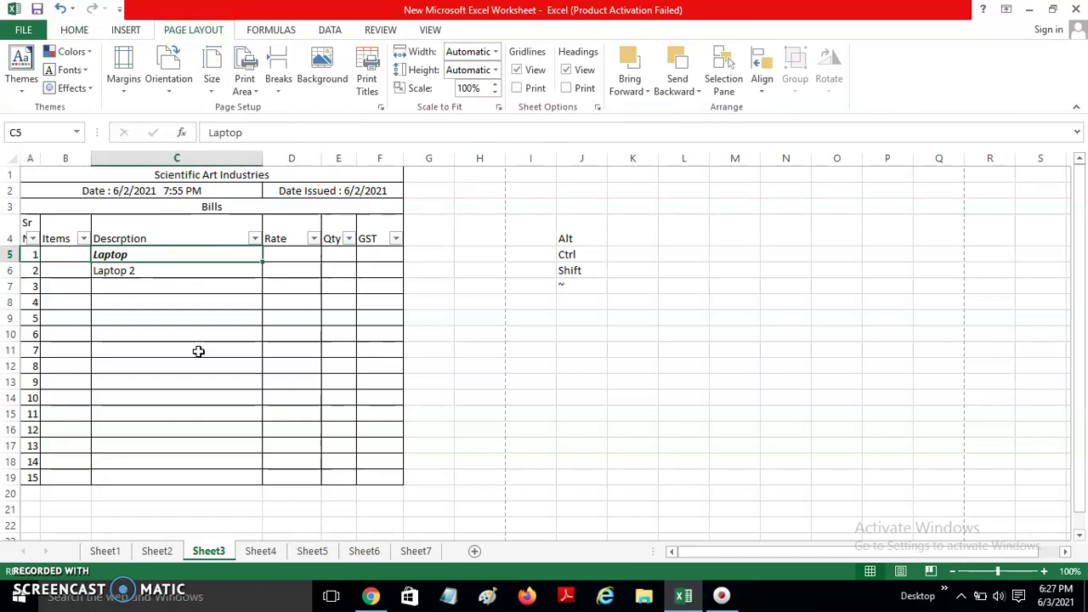
# Try selecting from cell A5 to the sheet's last used cell, J19.
pyautogui.hotkey('shift', 'Down')
pyautogui.hotkey('shift', 'Down')
pyautogui.press('Left')
pyautogui.press('Left')
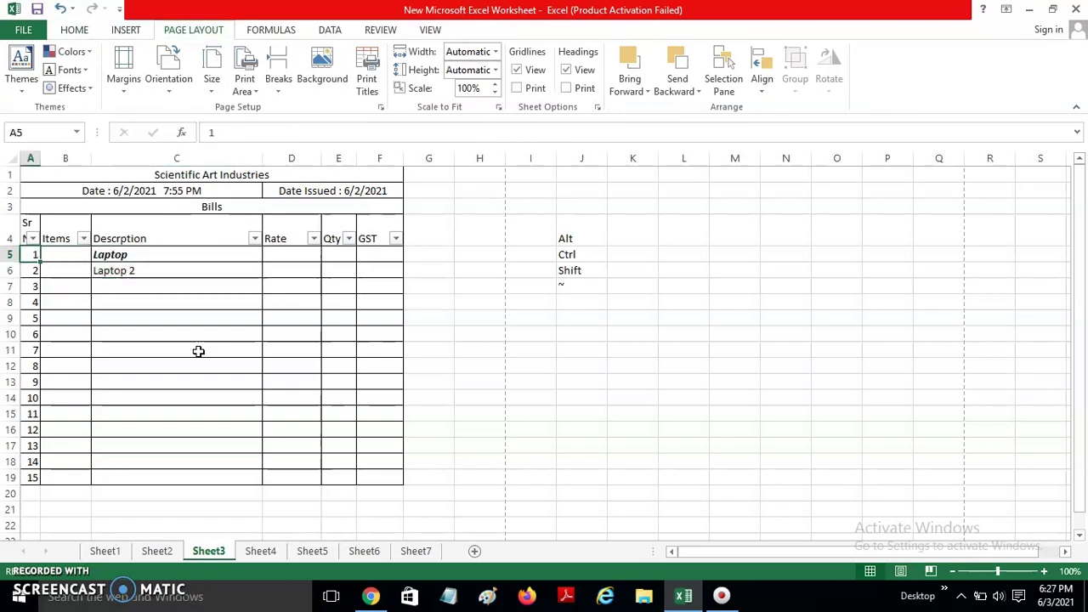
pyautogui.hotkey('shift', 'Right')
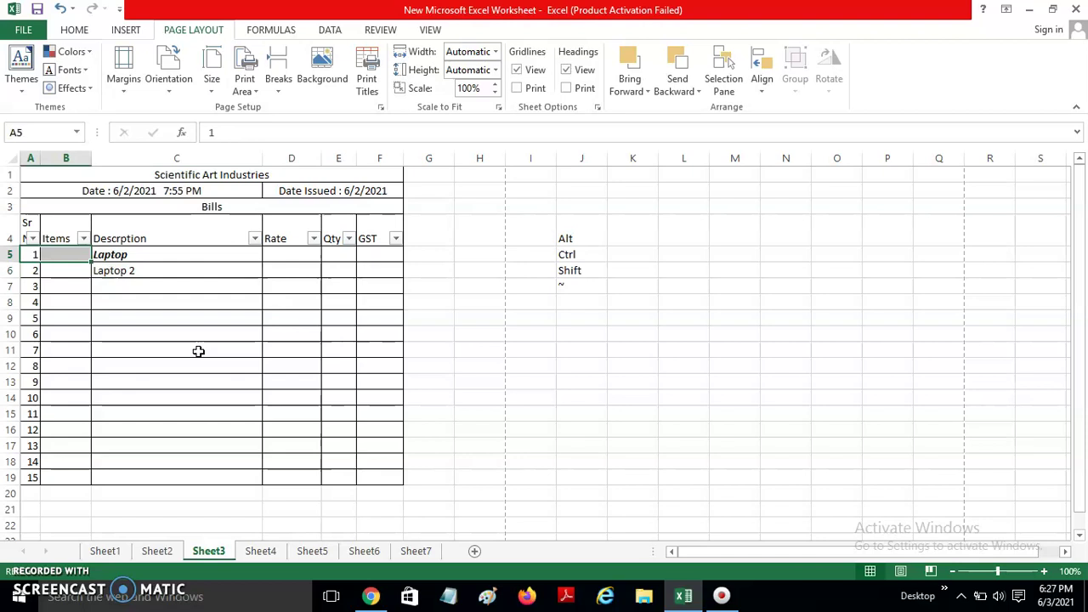
pyautogui.hotkey('shift', 'Left')
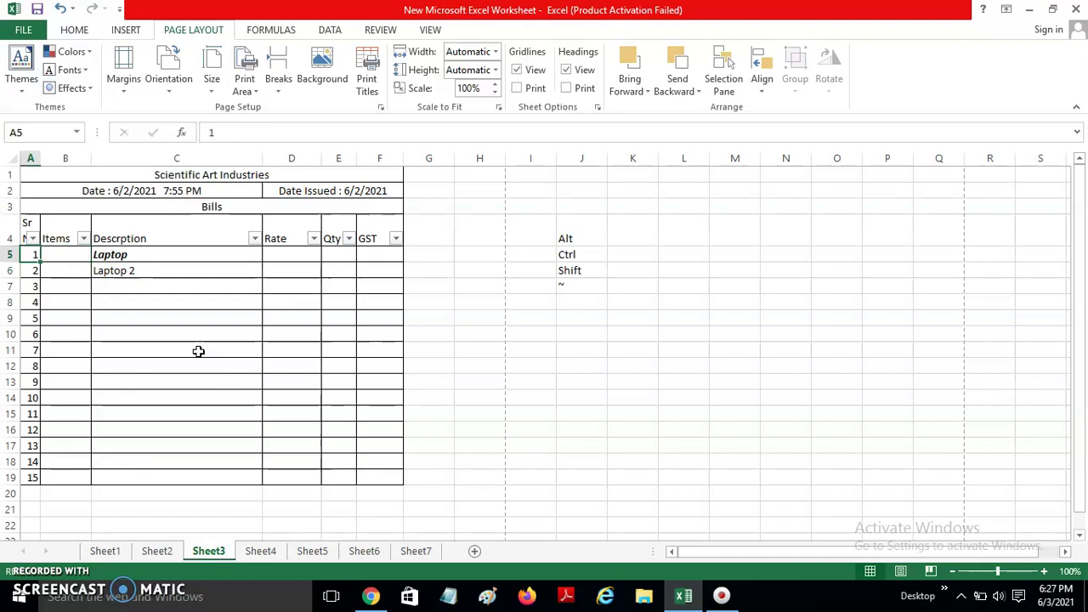
pyautogui.hotkey('ctrl', 'shift', 'End')
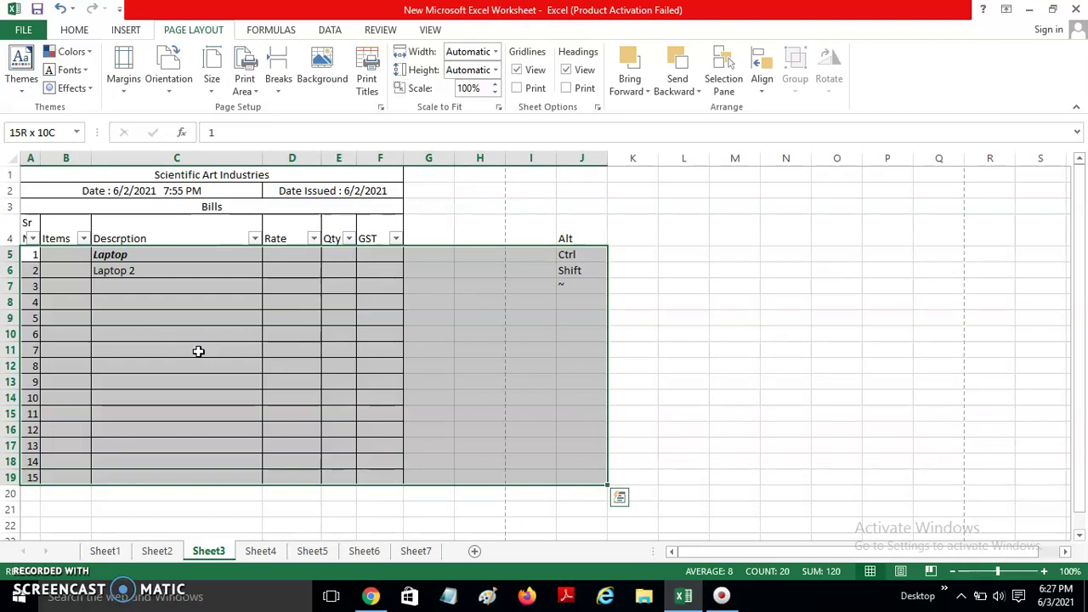
pyautogui.press('Down')
pyautogui.press('Right')
pyautogui.press('Down')
pyautogui.press('Right')
pyautogui.press('Right')
pyautogui.press('Down')
pyautogui.press('Down')
pyautogui.press('Right')
pyautogui.press('Down')
pyautogui.press('Down')
pyautogui.press('Left')
pyautogui.press('Down')
pyautogui.press('Left')
pyautogui.press('Up')
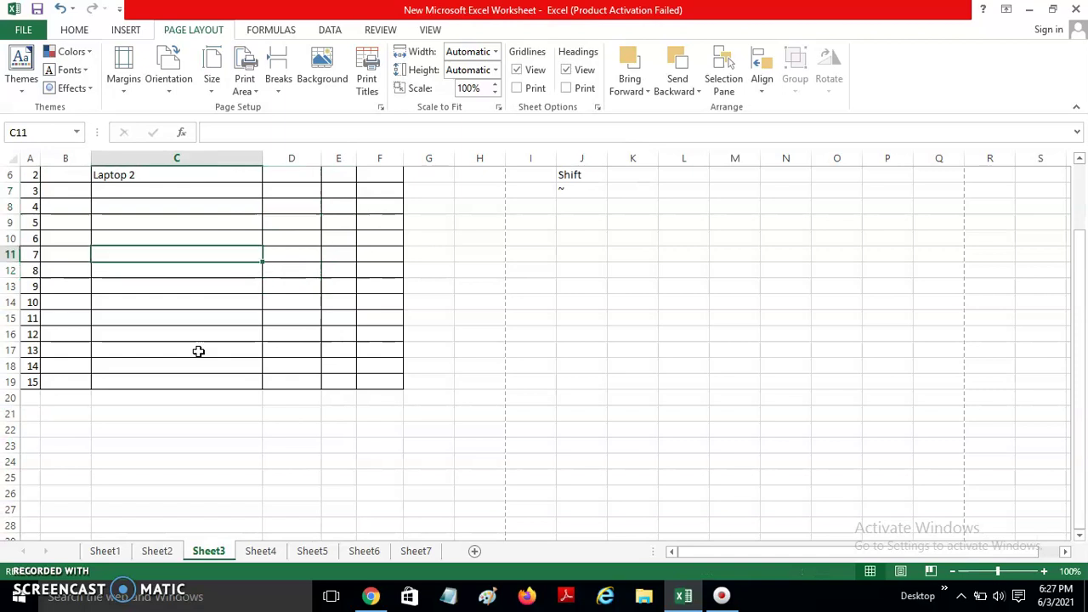
pyautogui.press('Up')
pyautogui.press('Up')
pyautogui.press('Up')
pyautogui.press('Up')
pyautogui.press('Up')
pyautogui.press('Up')
pyautogui.press('Up')
pyautogui.press('Right')
pyautogui.press('Right')
pyautogui.press('Right')
pyautogui.press('Down')
pyautogui.press('Left')
# Select the bill's numbered rows from A5 across to the GST column, range A5:F19.
pyautogui.press('Home')
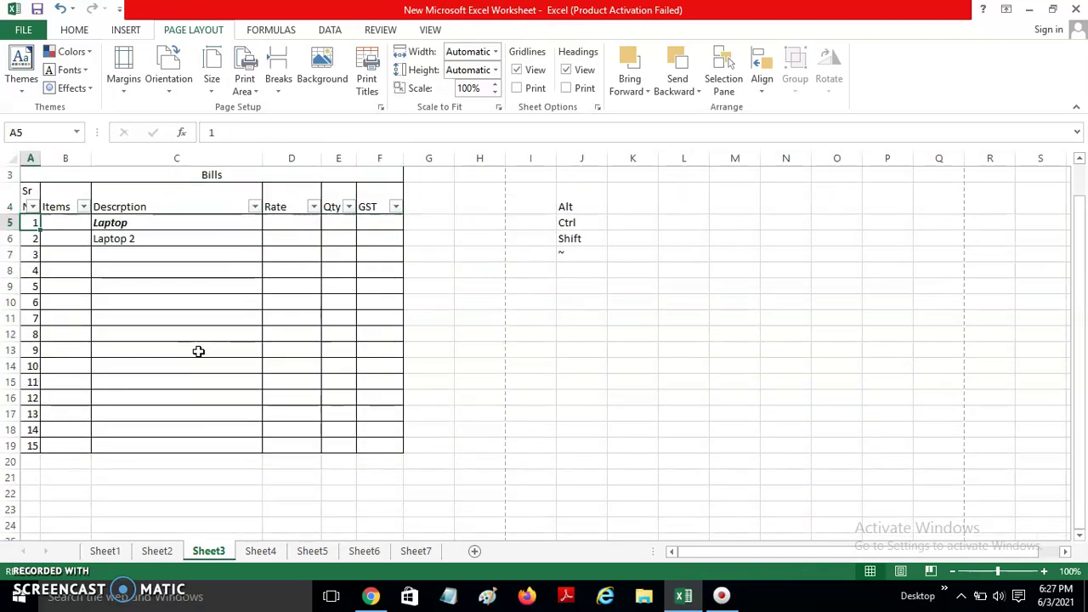
pyautogui.hotkey('ctrl', 'shift', 'Down')
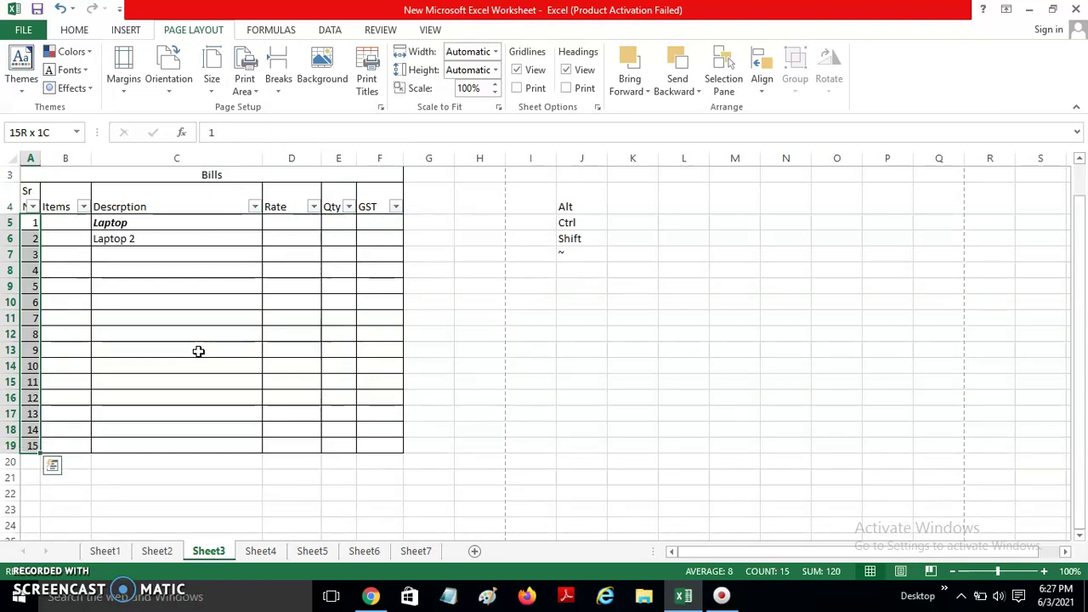
pyautogui.hotkey('shift', 'Right')
pyautogui.hotkey('shift', 'Right')
pyautogui.hotkey('shift', 'Right')
pyautogui.hotkey('shift', 'Right')
pyautogui.hotkey('shift', 'Right')
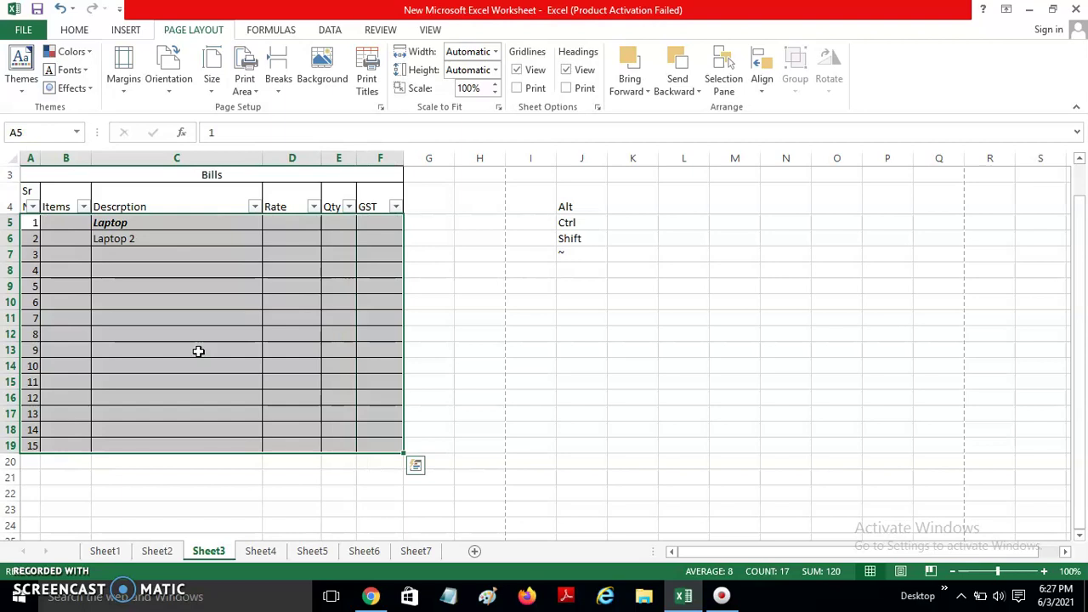
# Open Quick Analysis for the selected range and examine its Formatting and Charts options.
pyautogui.hotkey('ctrl', 'q')
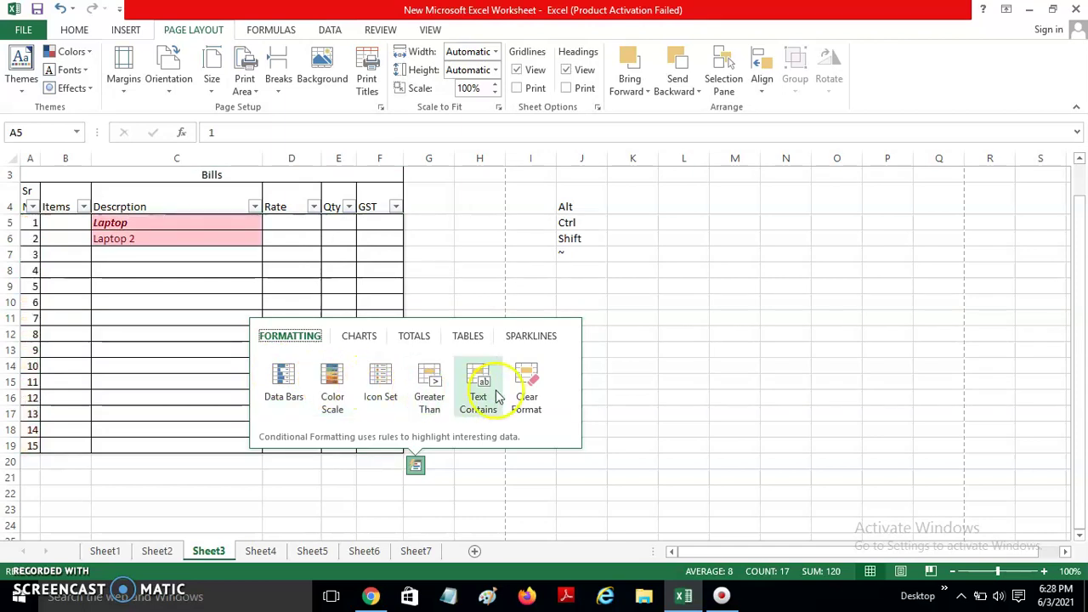
pyautogui.click(366, 338)
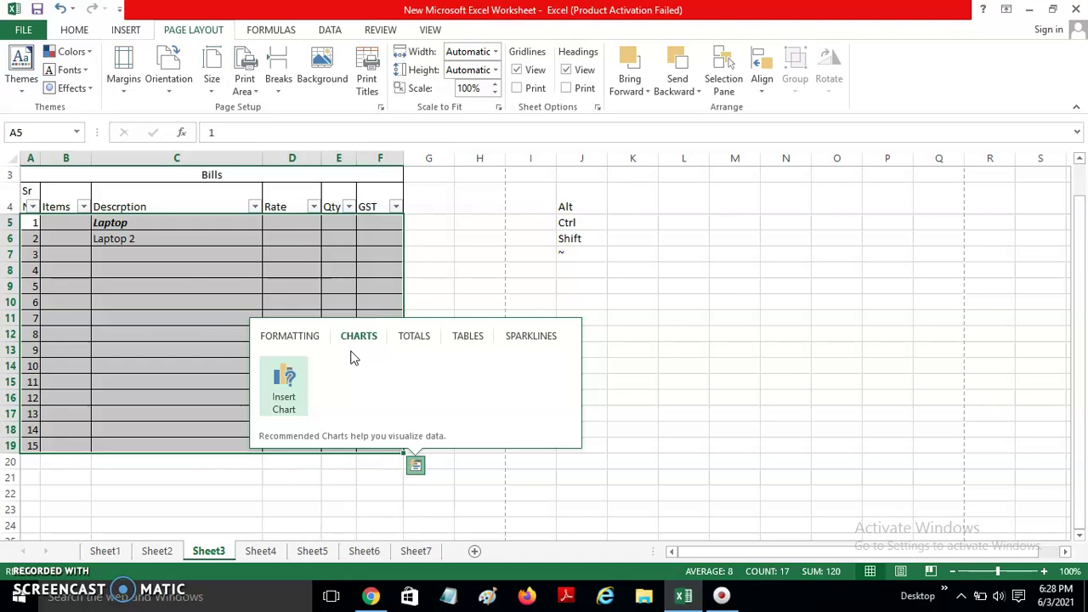
pyautogui.hotkey('shift', 'Tab')
pyautogui.press('Tab')
pyautogui.hotkey('shift', 'Tab')
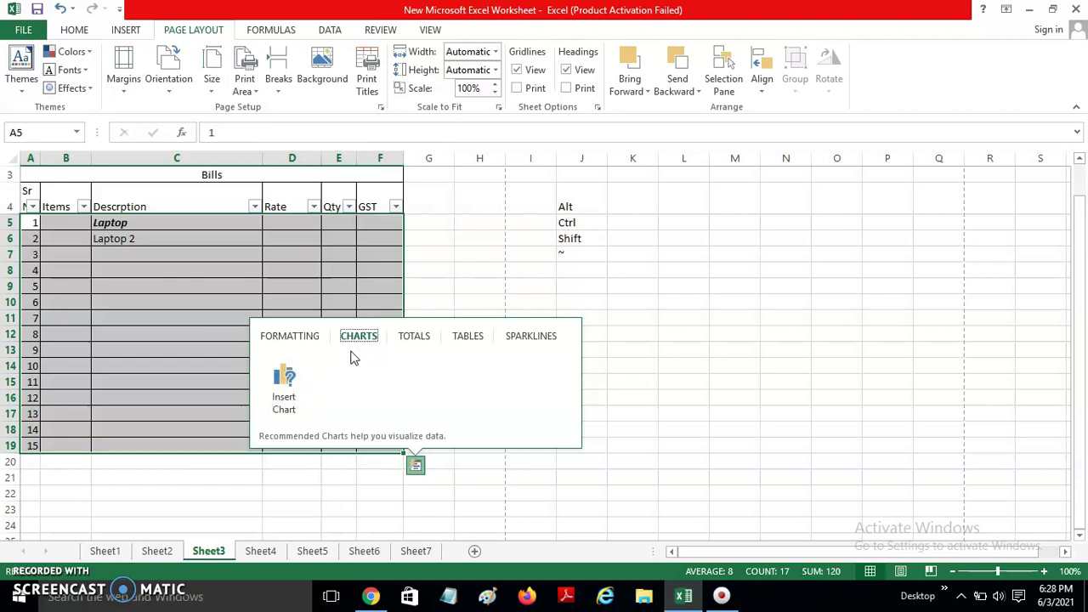
# Preview the Sum, Average, Count, % Total and Running Total options in the Totals category of Quick Analysis.
pyautogui.press('Right')
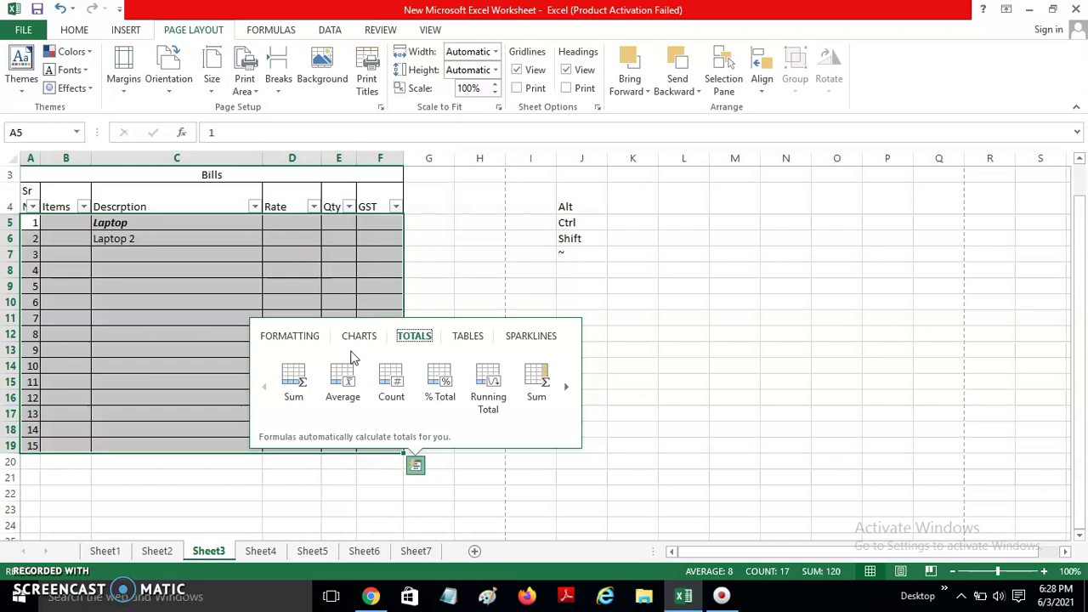
pyautogui.press('Tab')
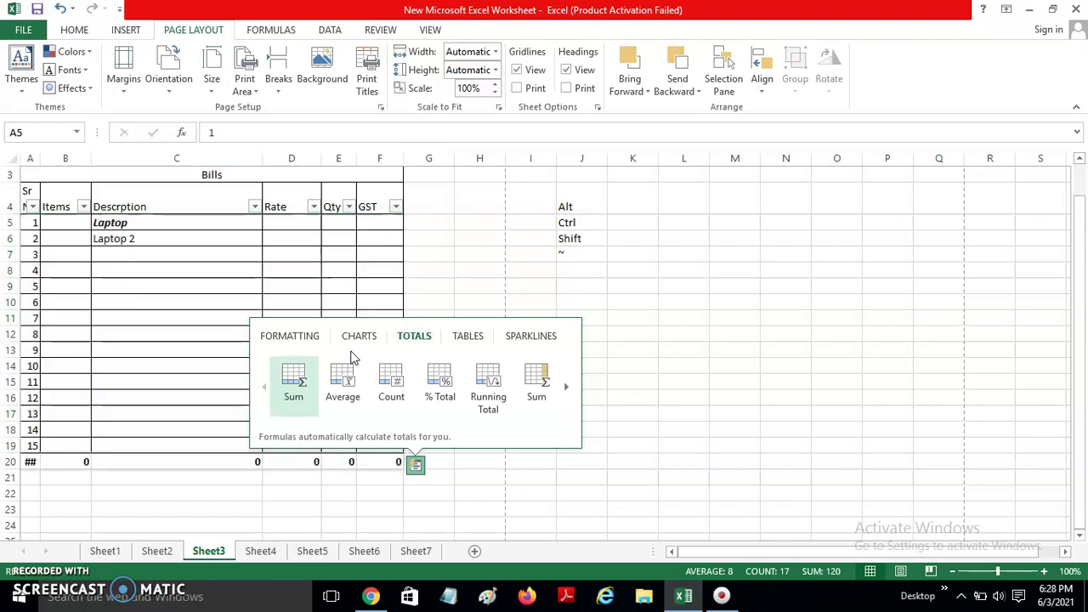
pyautogui.press('Right')
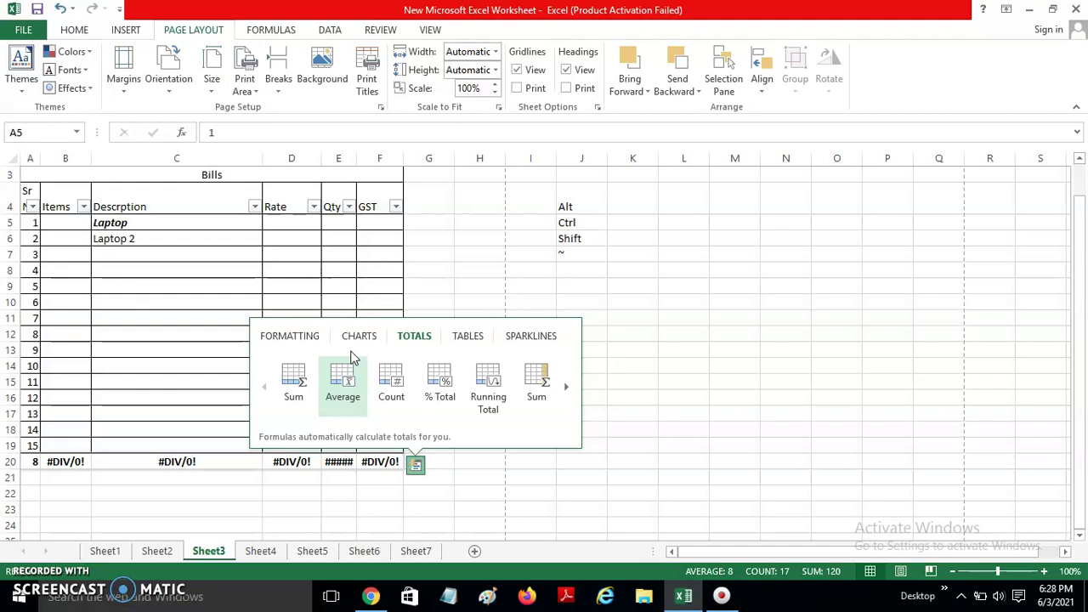
pyautogui.press('Right')
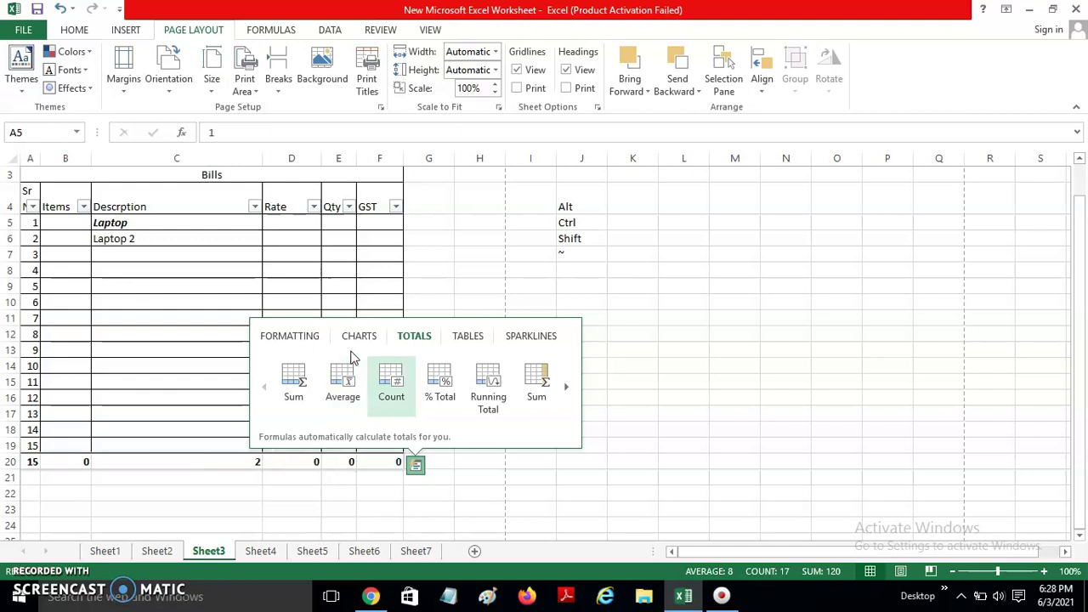
pyautogui.press('Right')
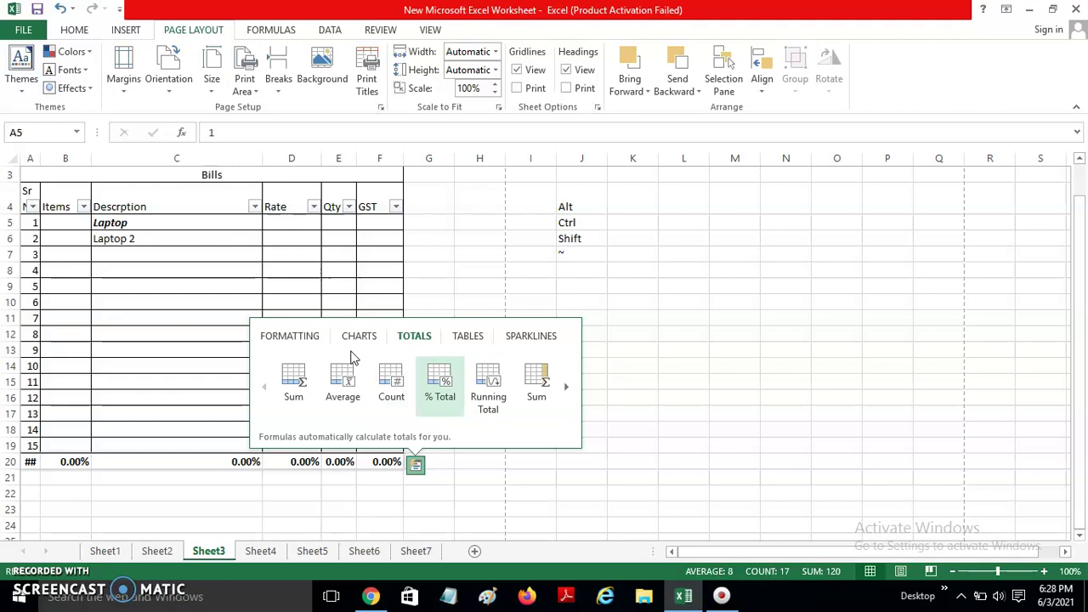
pyautogui.press('Right')
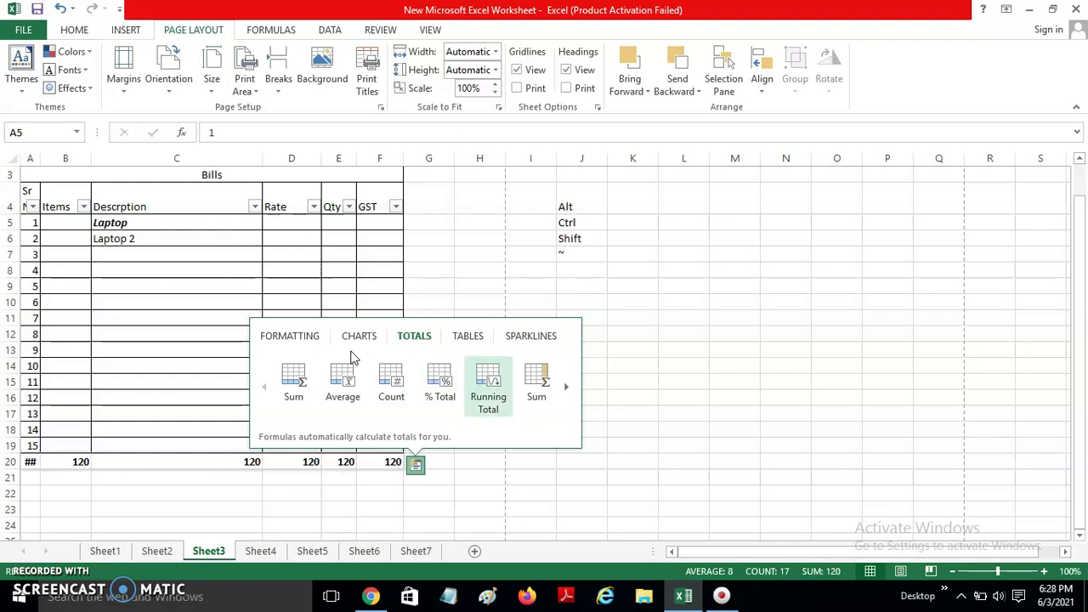
pyautogui.press('Up')
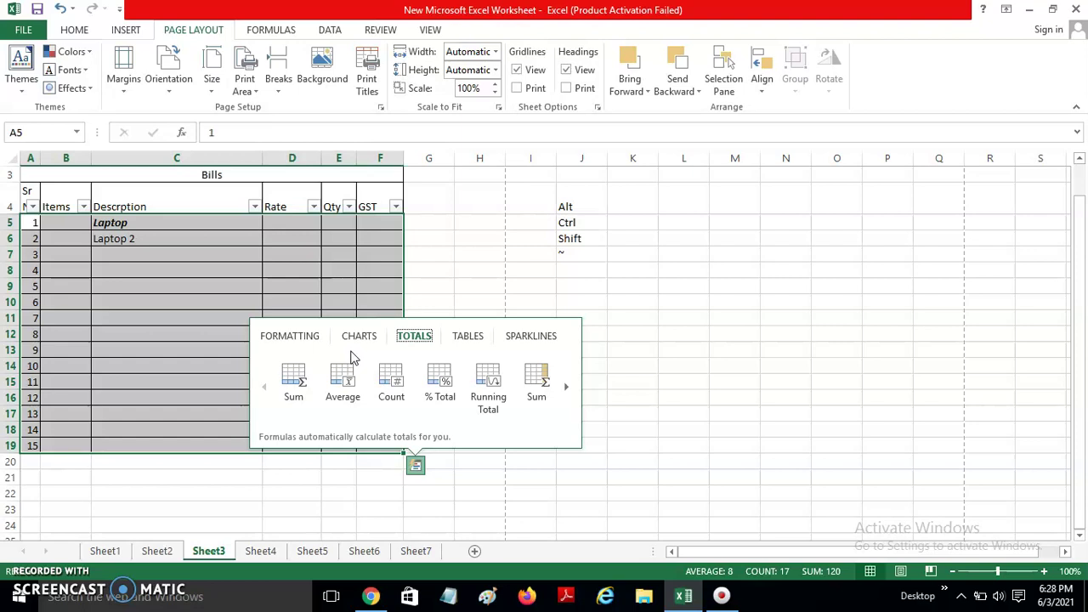
# Preview the Table option for the selected range in the Tables category of Quick Analysis.
pyautogui.press('Right')
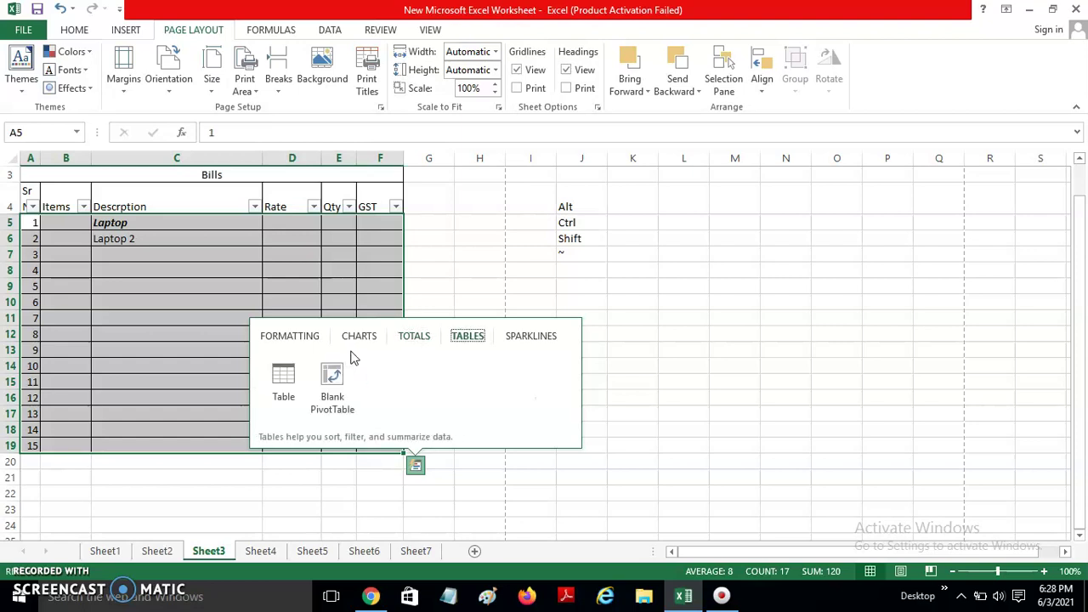
pyautogui.press('Down')
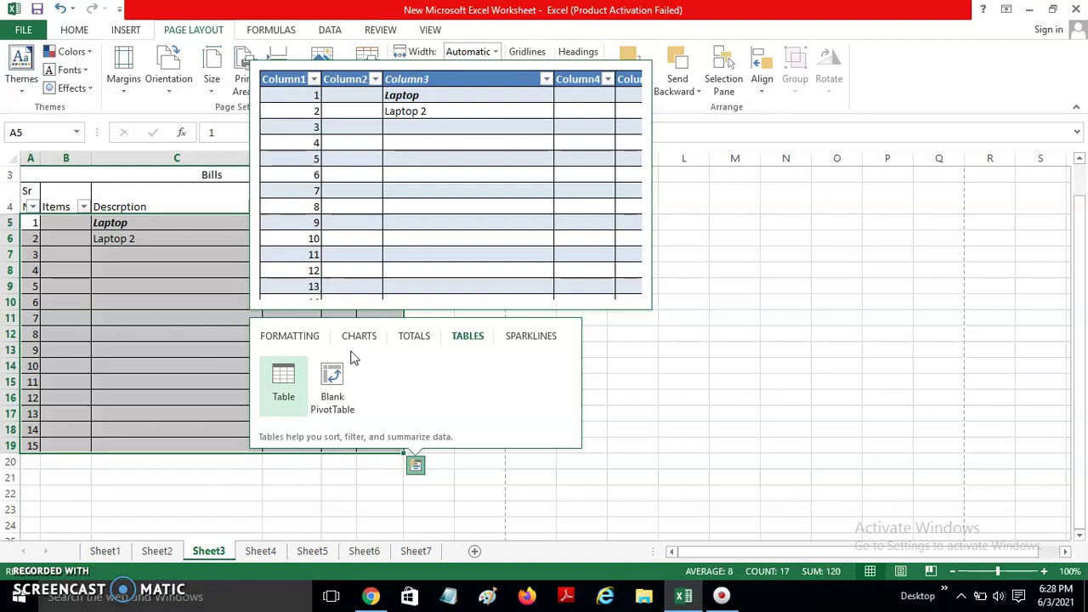
pyautogui.press('Up')
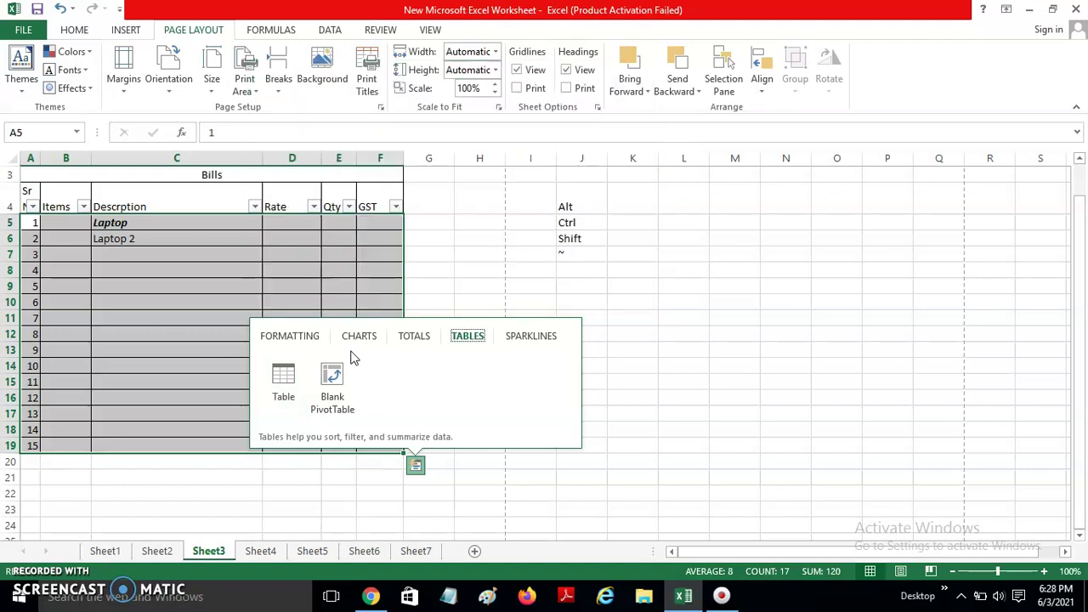
# Preview the Line, Column and Win/Loss sparklines for the selected range, and close Quick Analysis without applying any.
pyautogui.press('Right')
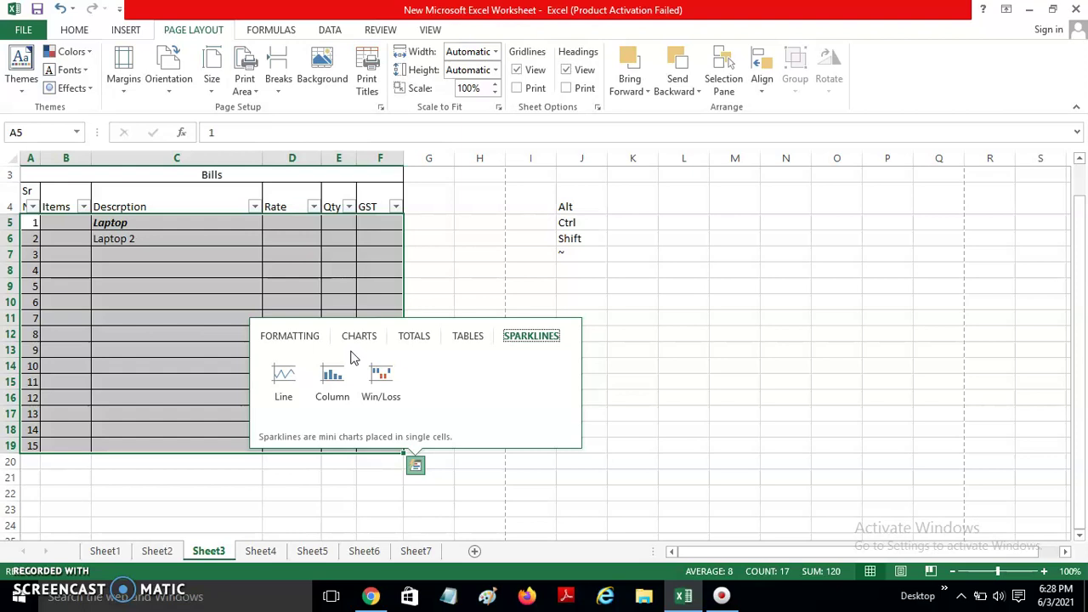
pyautogui.press('Down')
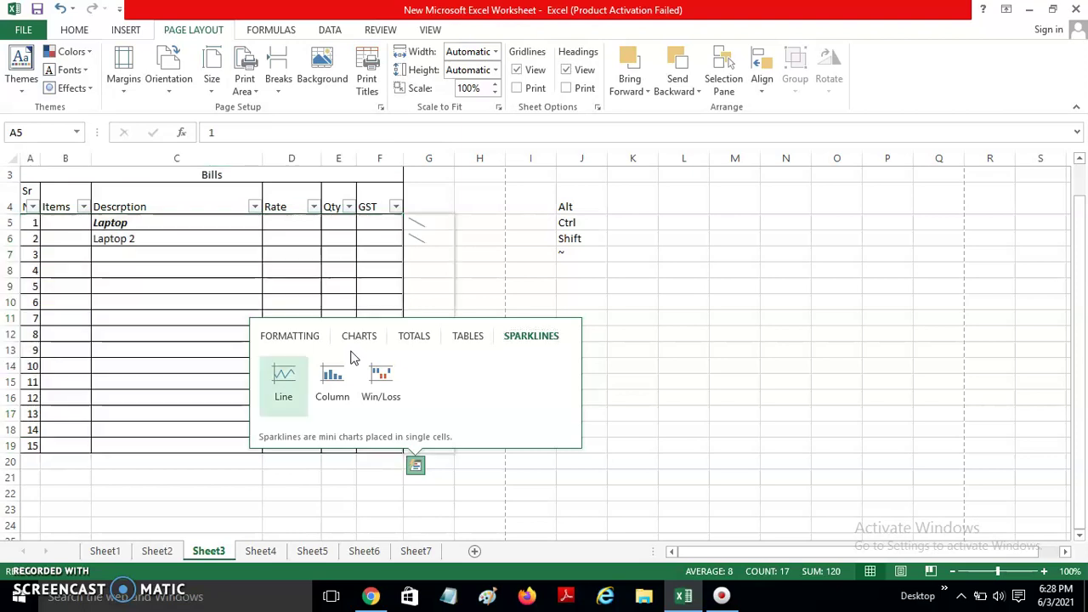
pyautogui.press('Right')
pyautogui.press('Right')
pyautogui.press('Left')
pyautogui.press('Left')
pyautogui.press('Escape')
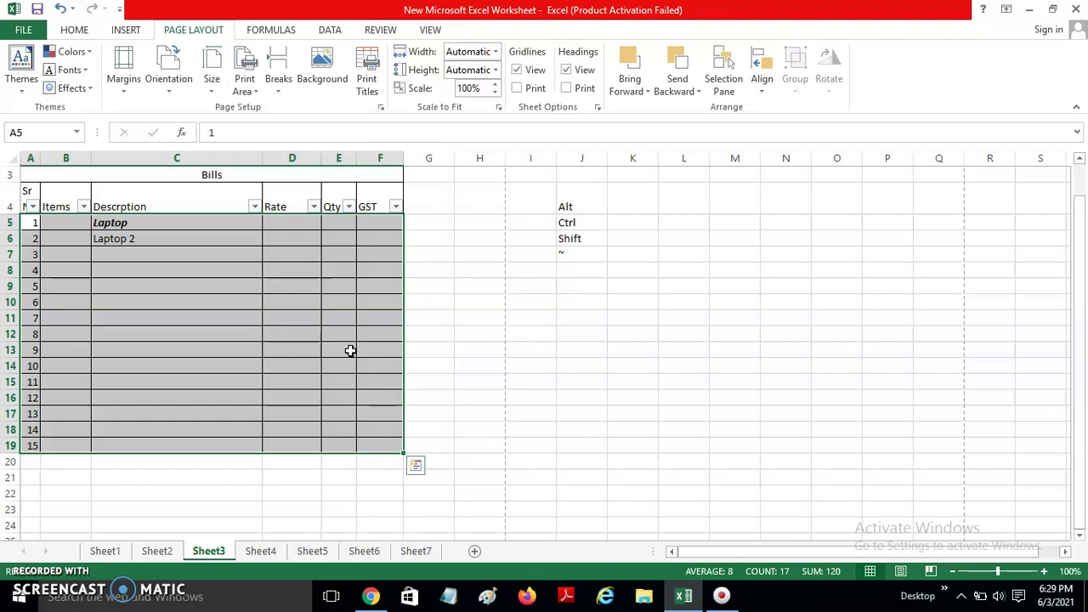
# Enter "Ferro De Lovo" in cell B7 of the Items column.
pyautogui.press('Up')
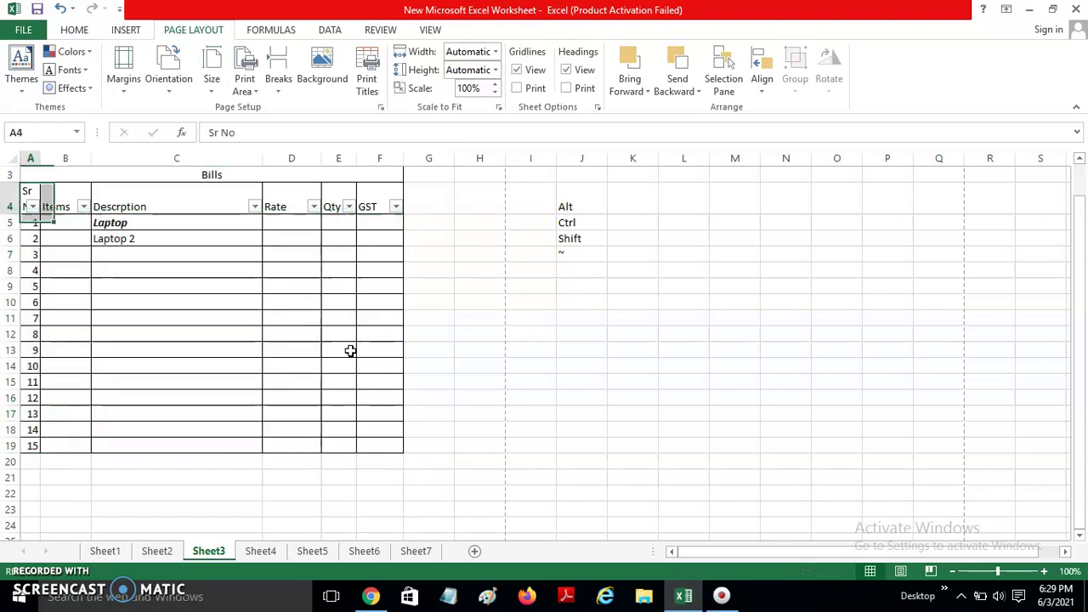
pyautogui.press('Down')
pyautogui.press('Right')
pyautogui.press('Down')
pyautogui.press('Down')
pyautogui.hotkey('shift', 'Right')
pyautogui.hotkey('shift', 'Left')
pyautogui.press('Right')
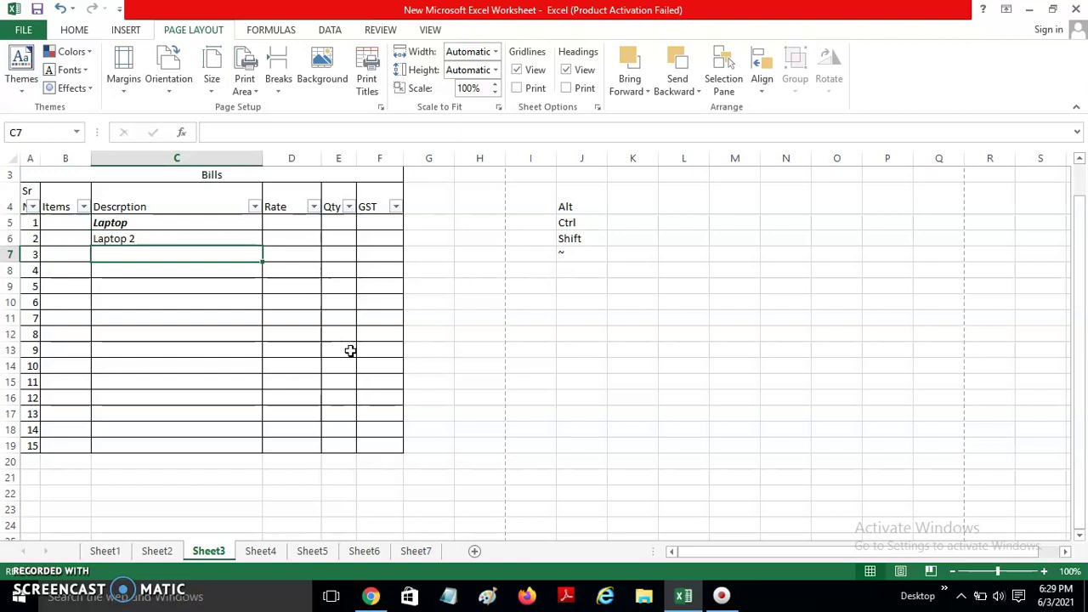
pyautogui.press('Left')
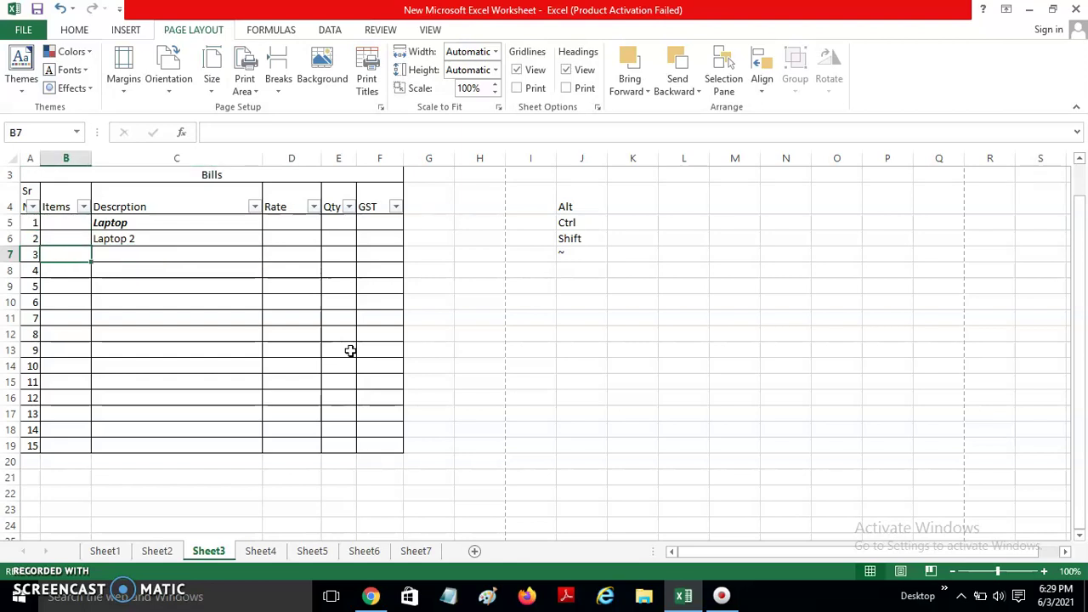
pyautogui.write('Ferro')
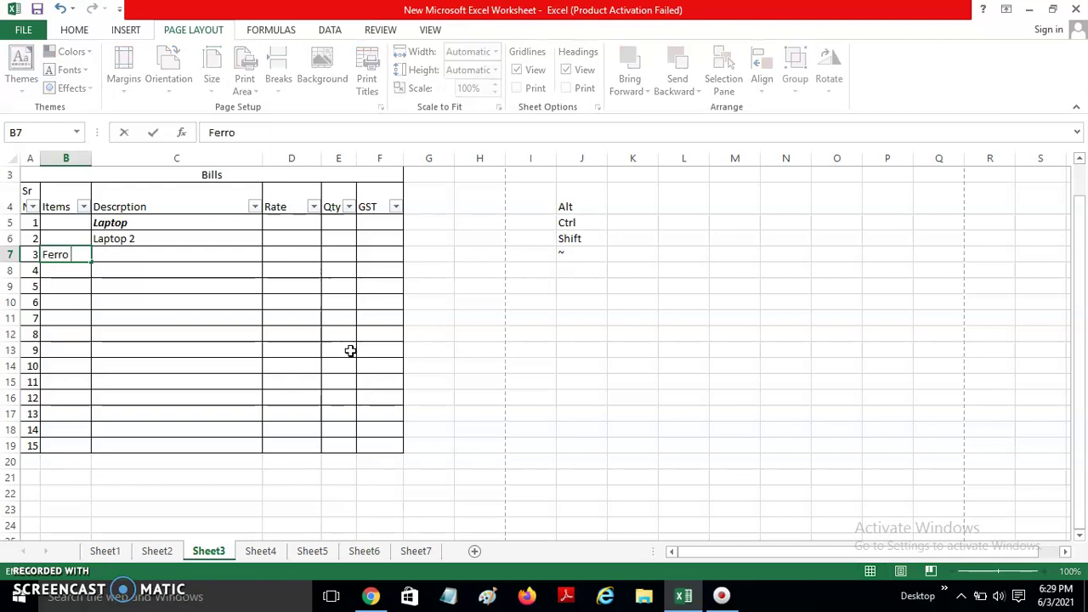
pyautogui.write(' De Lovo')
pyautogui.press('Return')
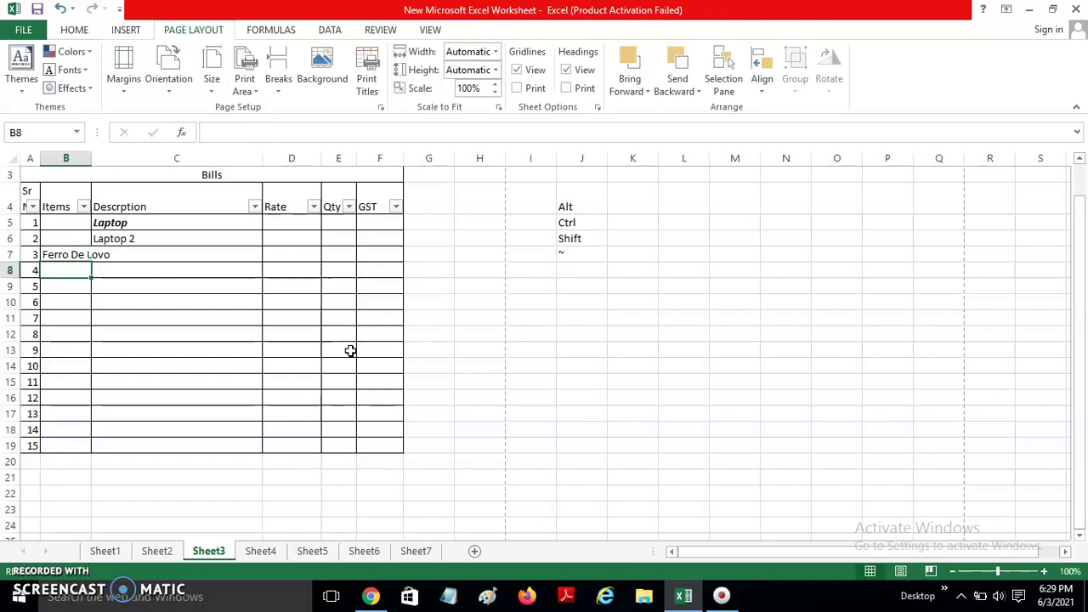
# Apply Wrap Text to the "Ferro De Lovo" entry in cell B7.
pyautogui.press('Up')
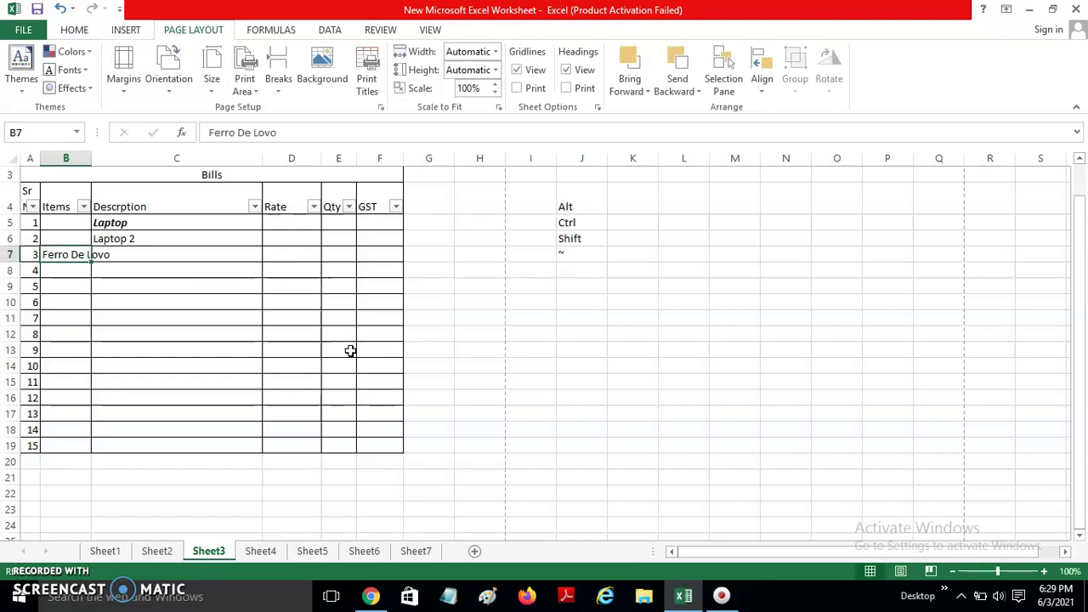
pyautogui.press('alt')
pyautogui.press('h')
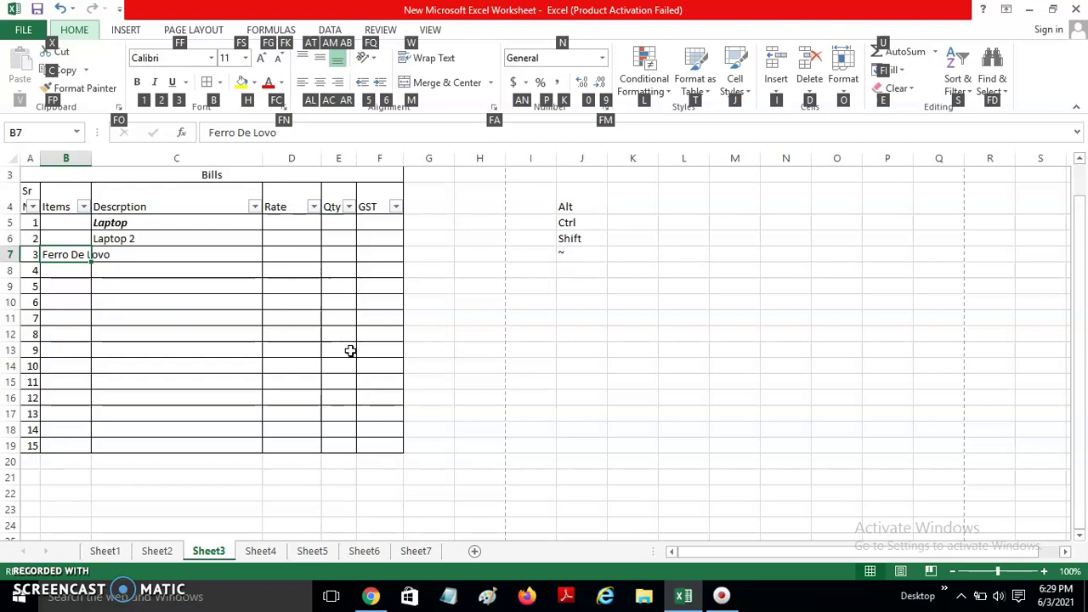
pyautogui.press('w')
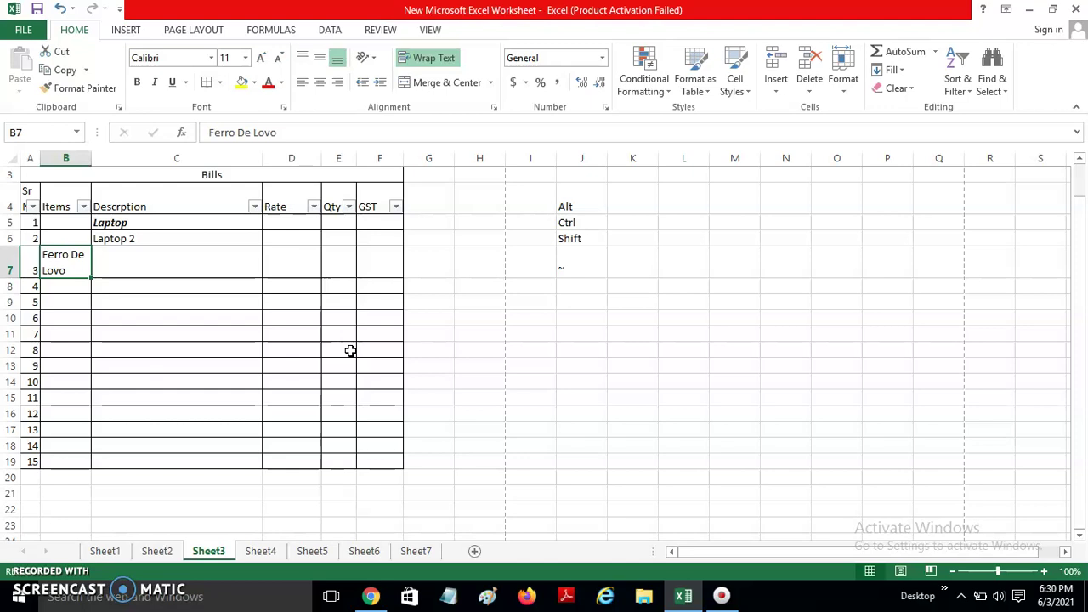
# Enter "Ferro", "De" and "Lovo" in the separate cells B9, B10 and B11.
pyautogui.press('Down')
pyautogui.press('Down')
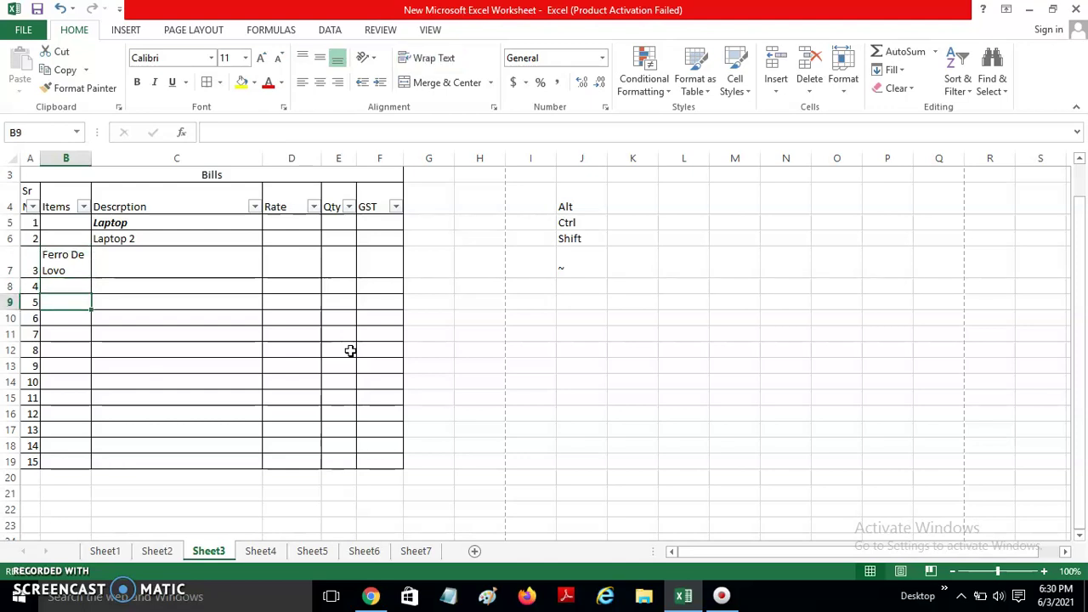
pyautogui.write('Ferro')
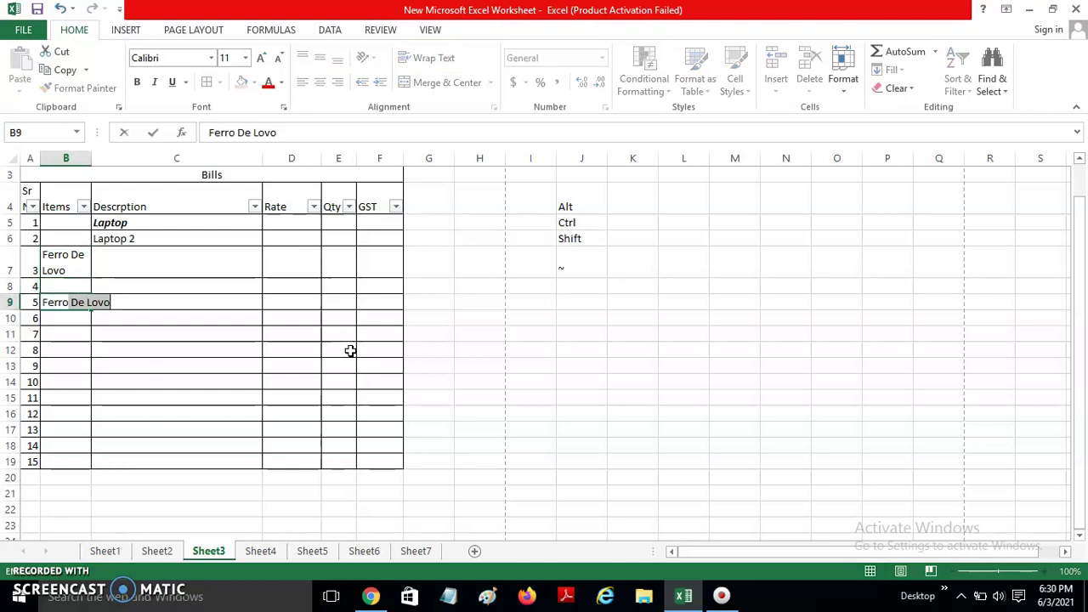
pyautogui.press('BackSpace')
pyautogui.press('Return')
pyautogui.write('De')
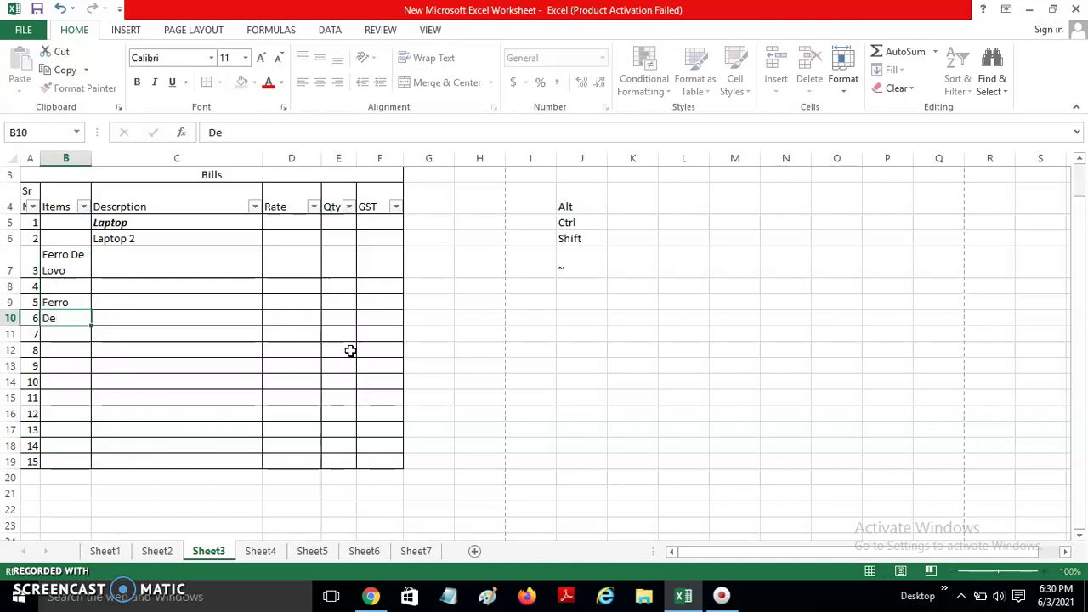
pyautogui.press('Return')
pyautogui.press('Return')
pyautogui.press('Up')
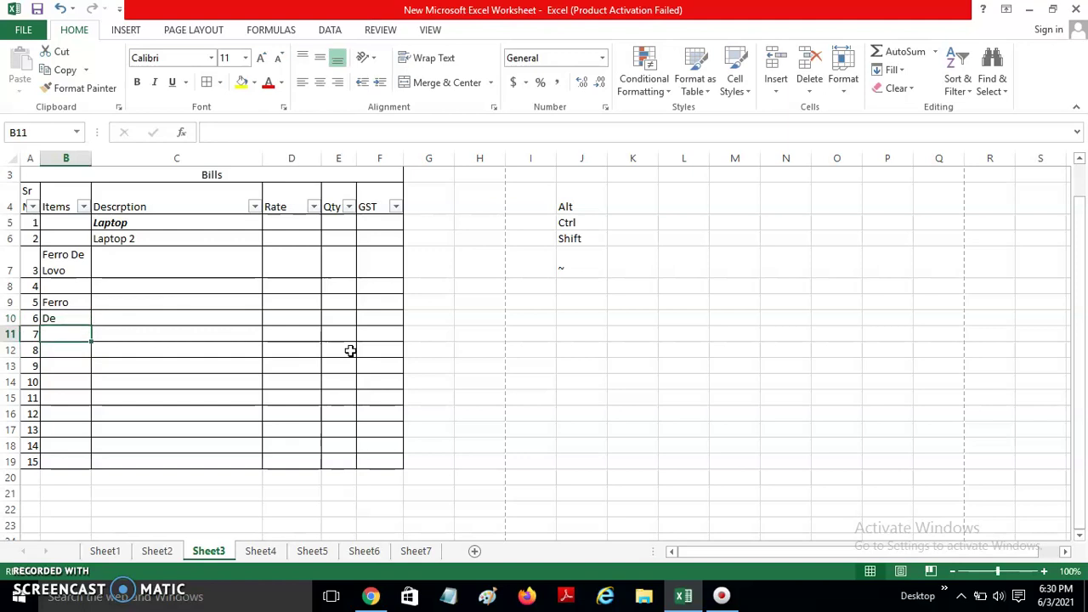
pyautogui.write('ovo')
pyautogui.press('BackSpace')
pyautogui.press('BackSpace')
pyautogui.press('BackSpace')
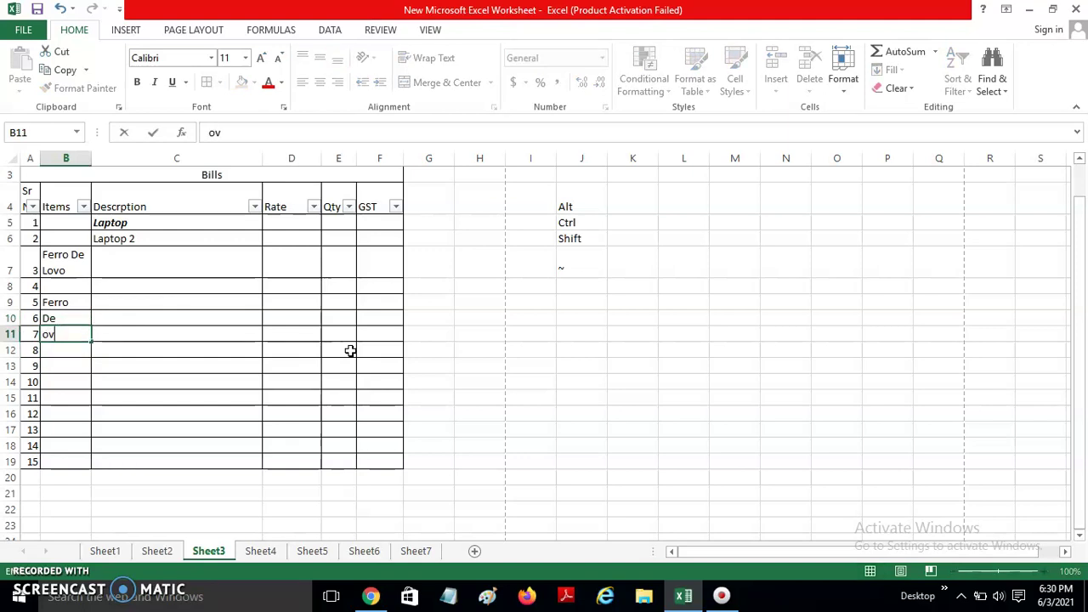
pyautogui.write('Lovo')
# Clear the separate words from cells B9 to B11 and the wrapped entry from cell B7.
pyautogui.press('Up')
pyautogui.press('Up')
pyautogui.press('Up')
pyautogui.press('Up')
pyautogui.press('Down')
pyautogui.press('Down')
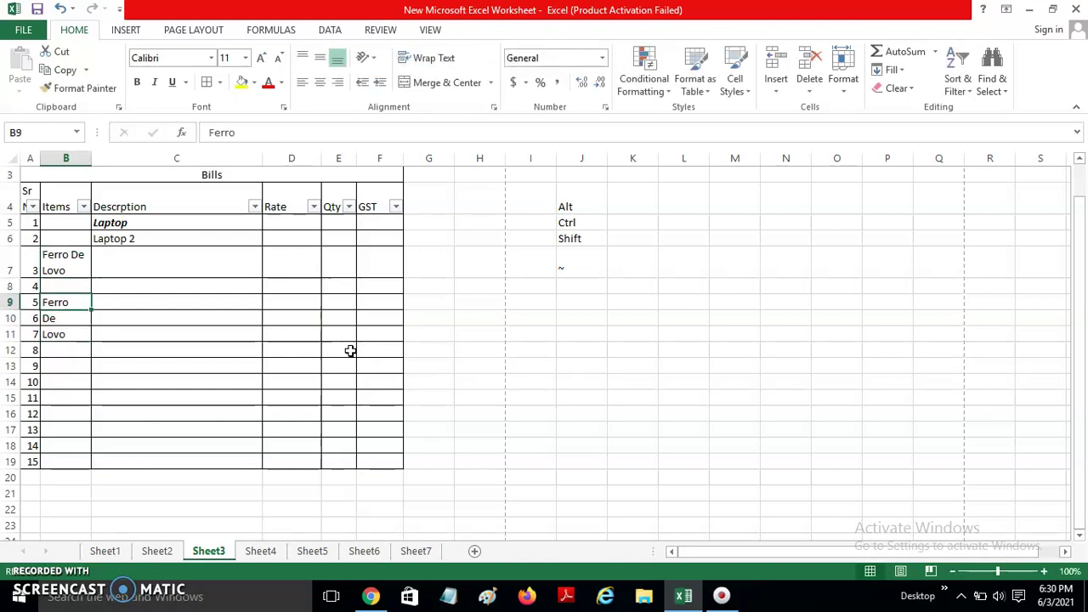
pyautogui.hotkey('shift', 'Down')
pyautogui.hotkey('shift', 'Down')
pyautogui.hotkey('shift', 'Down')
pyautogui.press('Delete')
pyautogui.press('Up')
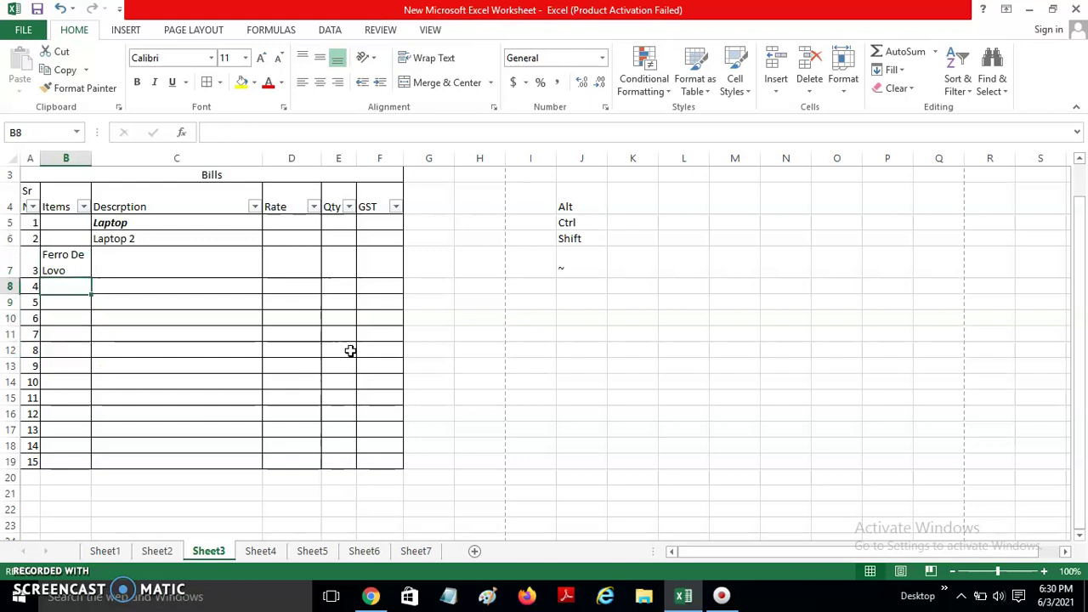
pyautogui.press('Up')
pyautogui.press('Delete')
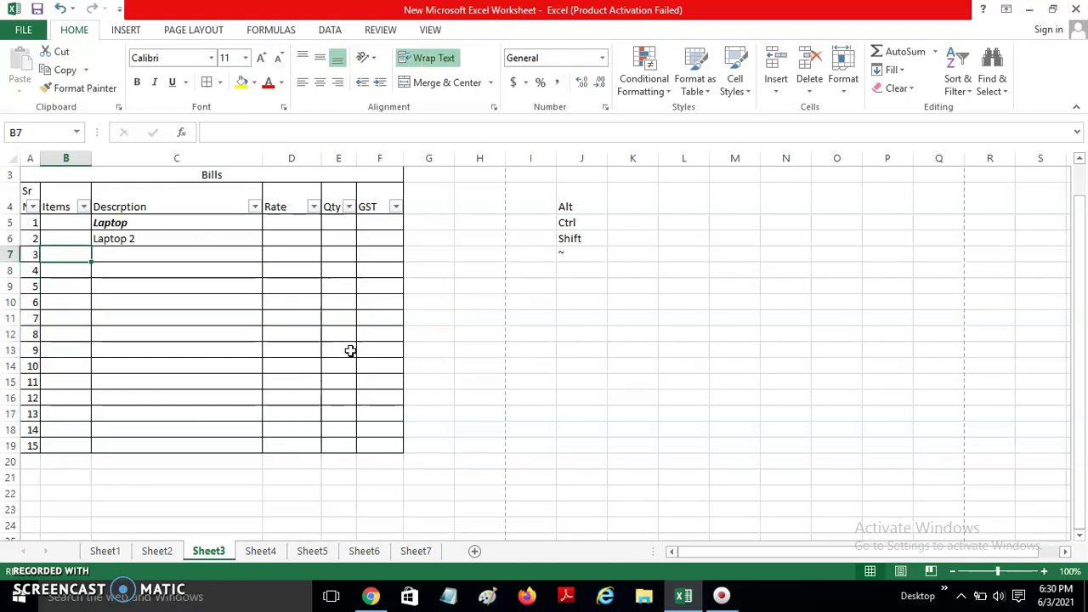
# Enter "Ferro", "De" and "Lovo" in cell B7 on three separate lines using in-cell line breaks.
pyautogui.write('Ferro')
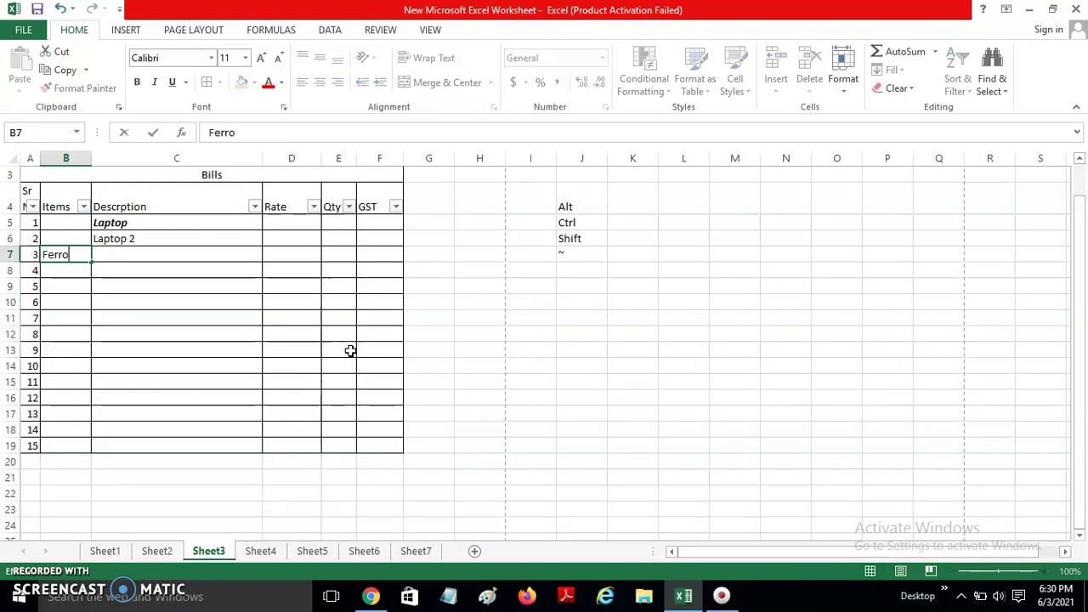
pyautogui.hotkey('alt', 'Return')
pyautogui.write('De')
pyautogui.hotkey('alt', 'Return')
pyautogui.write('Lovo')
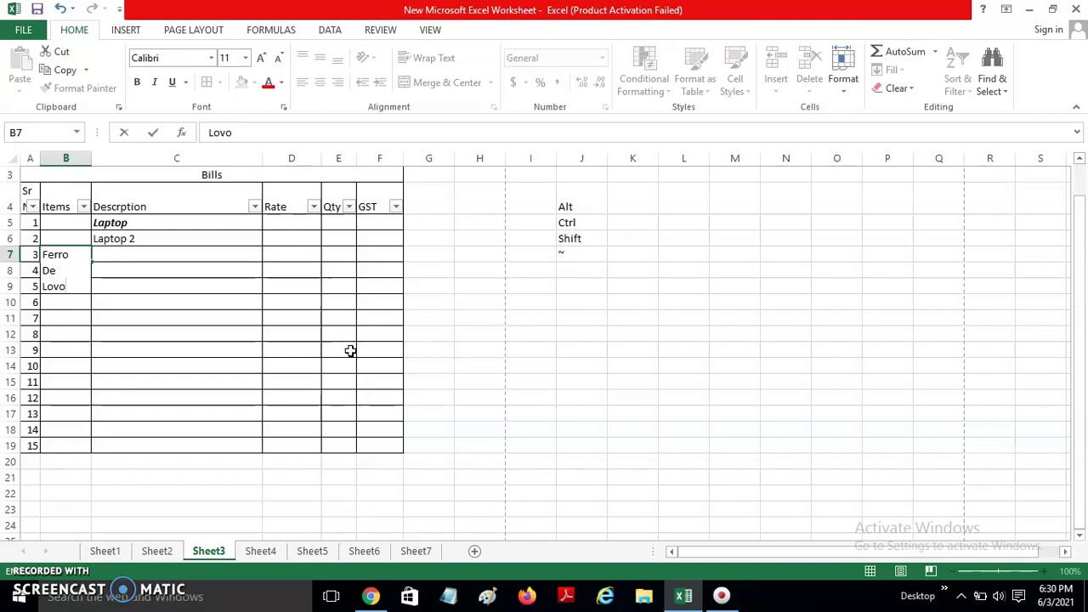
pyautogui.press('Return')
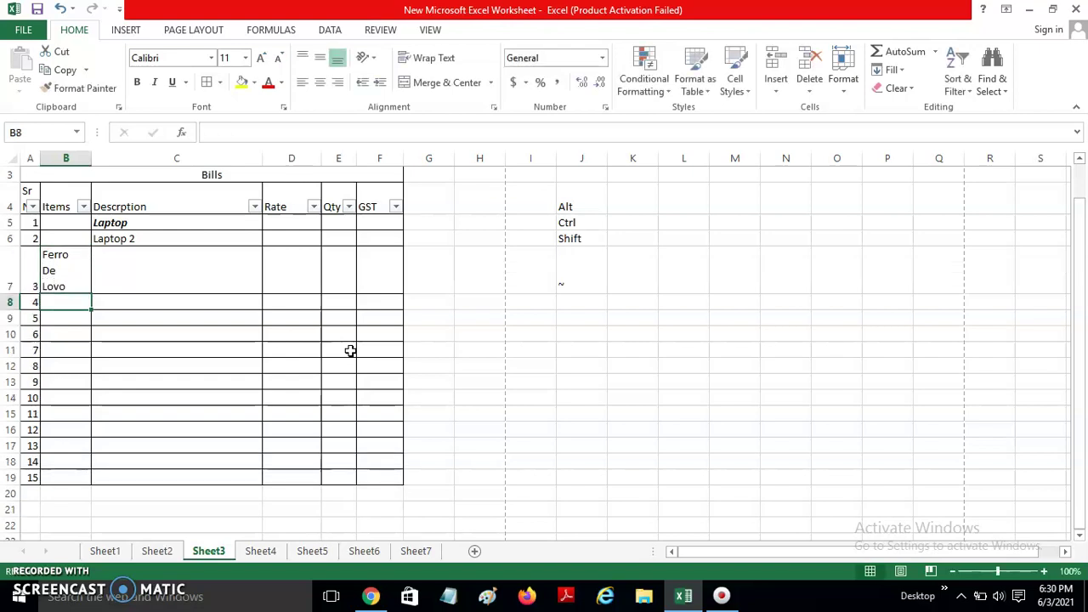
# Center the three-line entry in cell B7 horizontally.
pyautogui.press('Up')
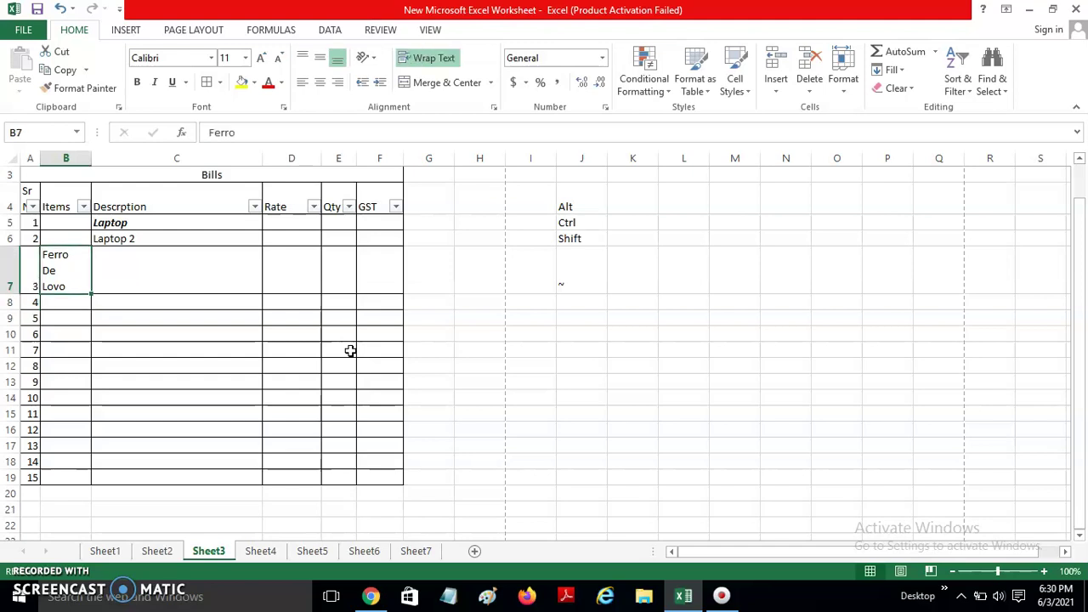
pyautogui.press('alt')
pyautogui.press('h')
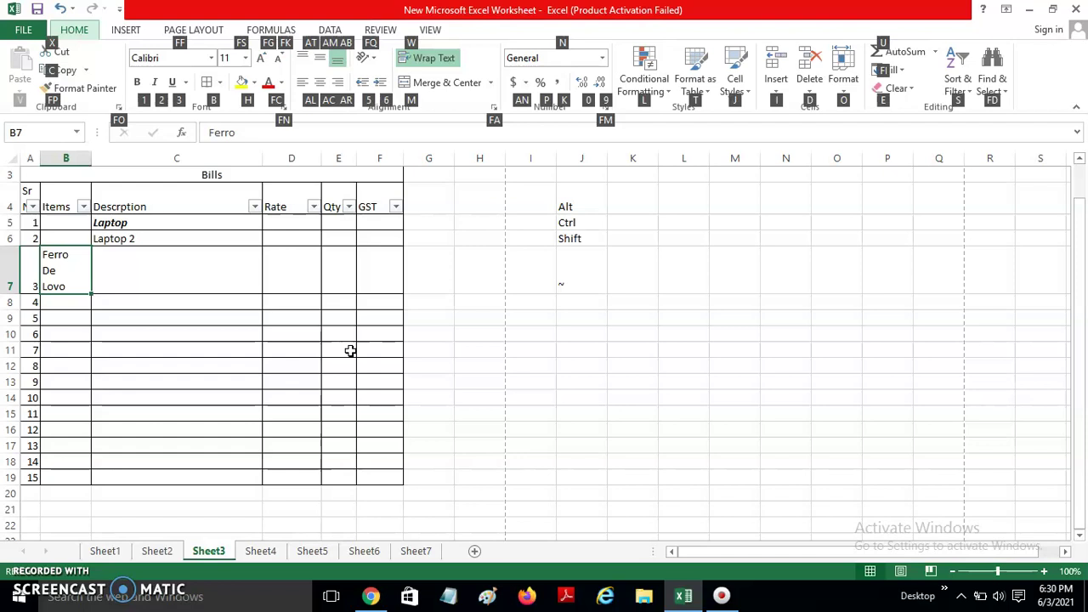
pyautogui.press('a')
pyautogui.press('c')
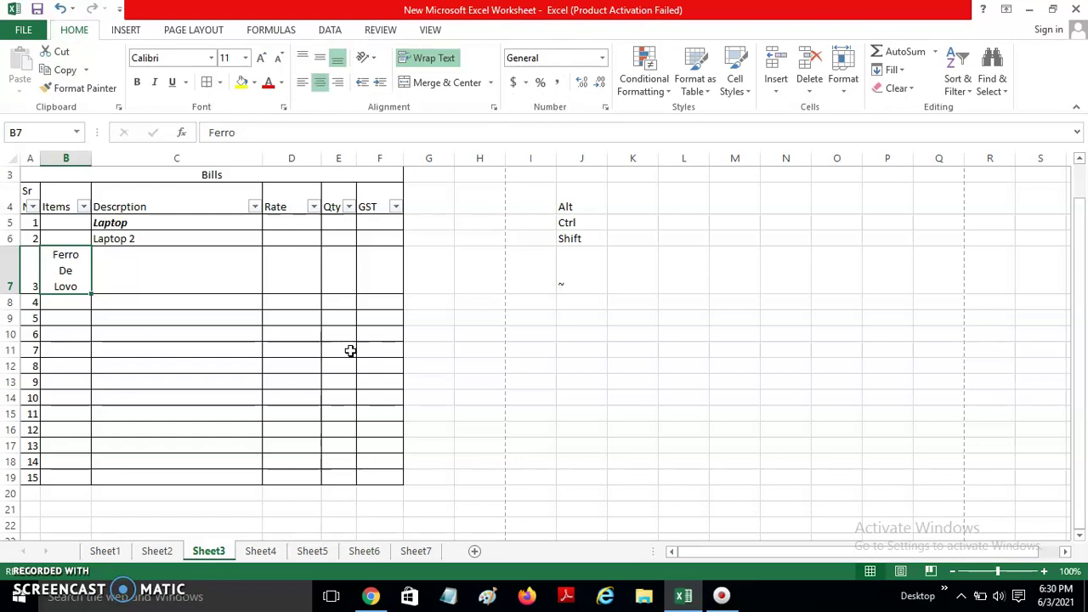
pyautogui.click(191, 267)
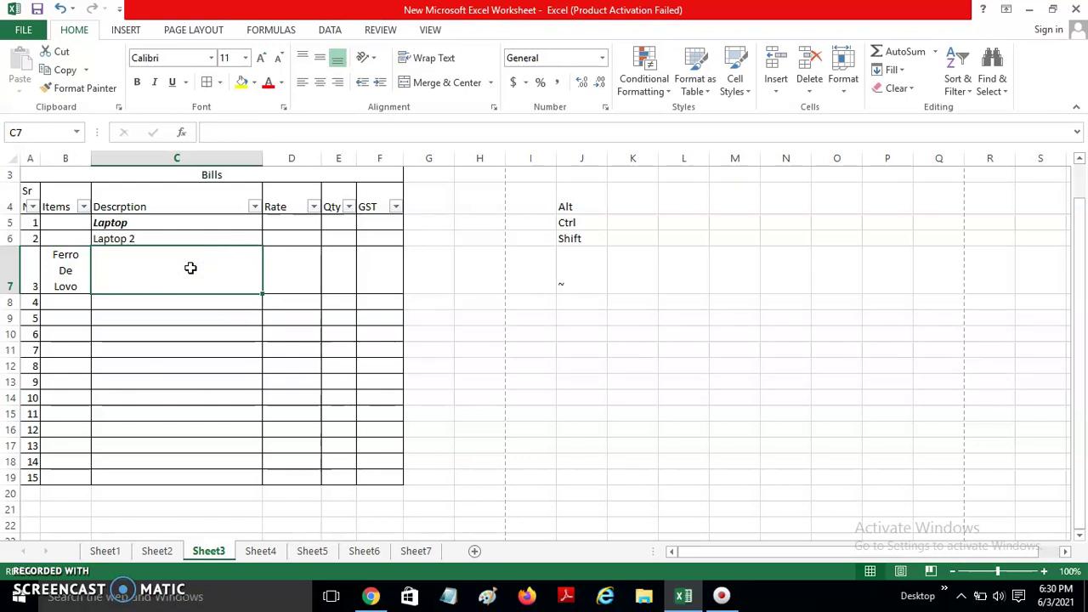
pyautogui.press('Up')
pyautogui.press('Up')
pyautogui.press('Up')
pyautogui.hotkey('ctrl', 'z')
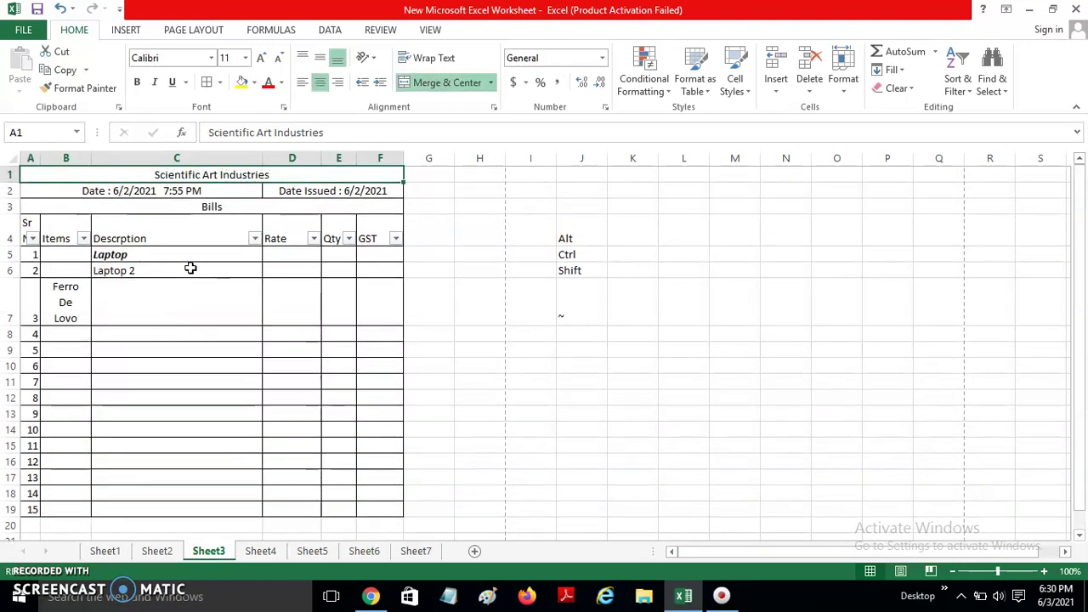
pyautogui.hotkey('ctrl', 'z')
pyautogui.press('Down')
pyautogui.press('Down')
pyautogui.press('Down')
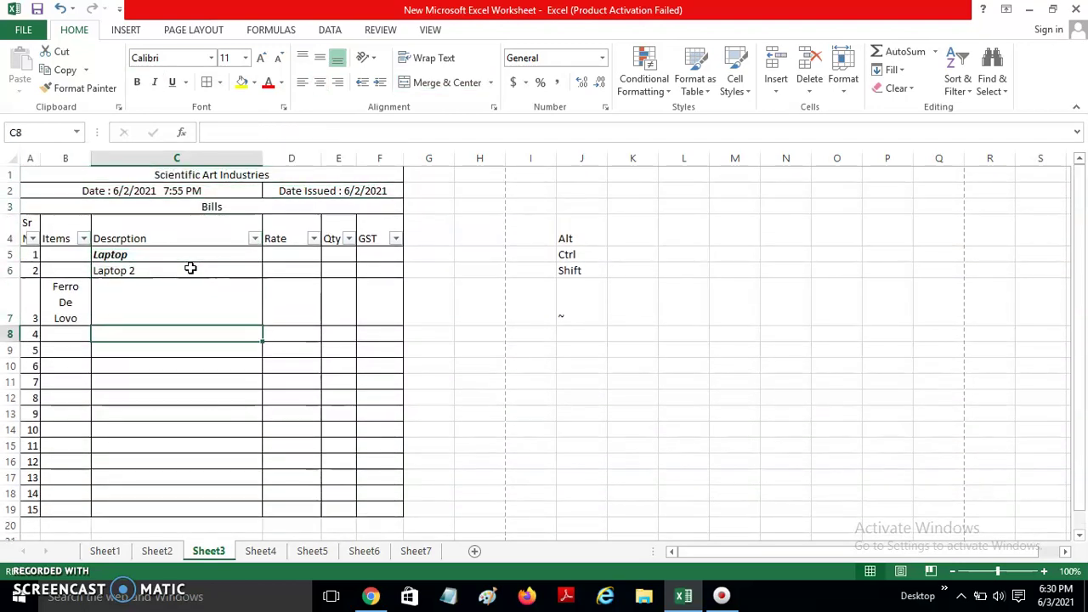